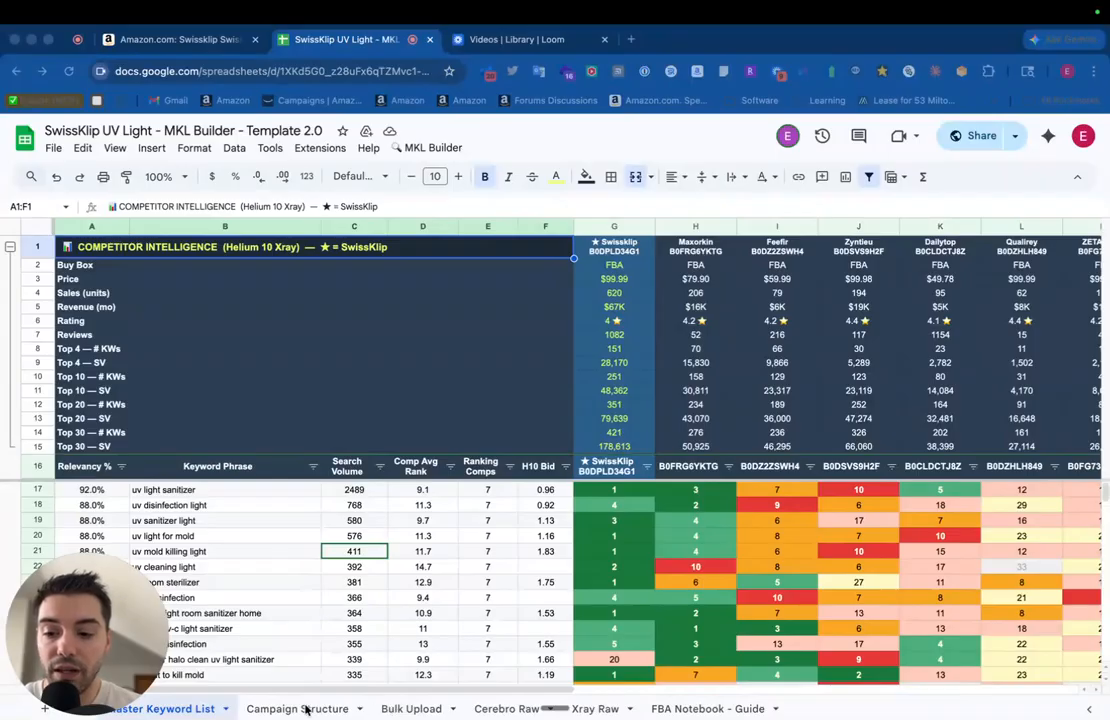
# - Examine the Cerebro Raw and Xray Raw data sheets and the relevancy score explanation in the FBA Notebook - Guide sheet
pyautogui.click(392, 712)
pyautogui.click(490, 709)
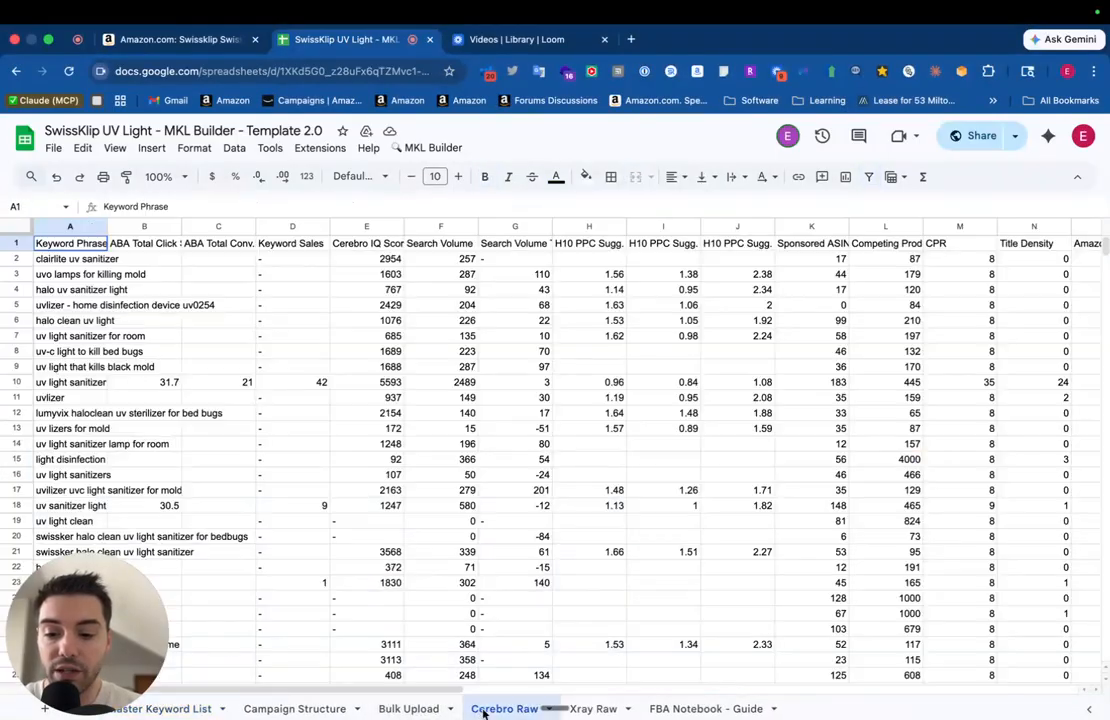
pyautogui.click(597, 710)
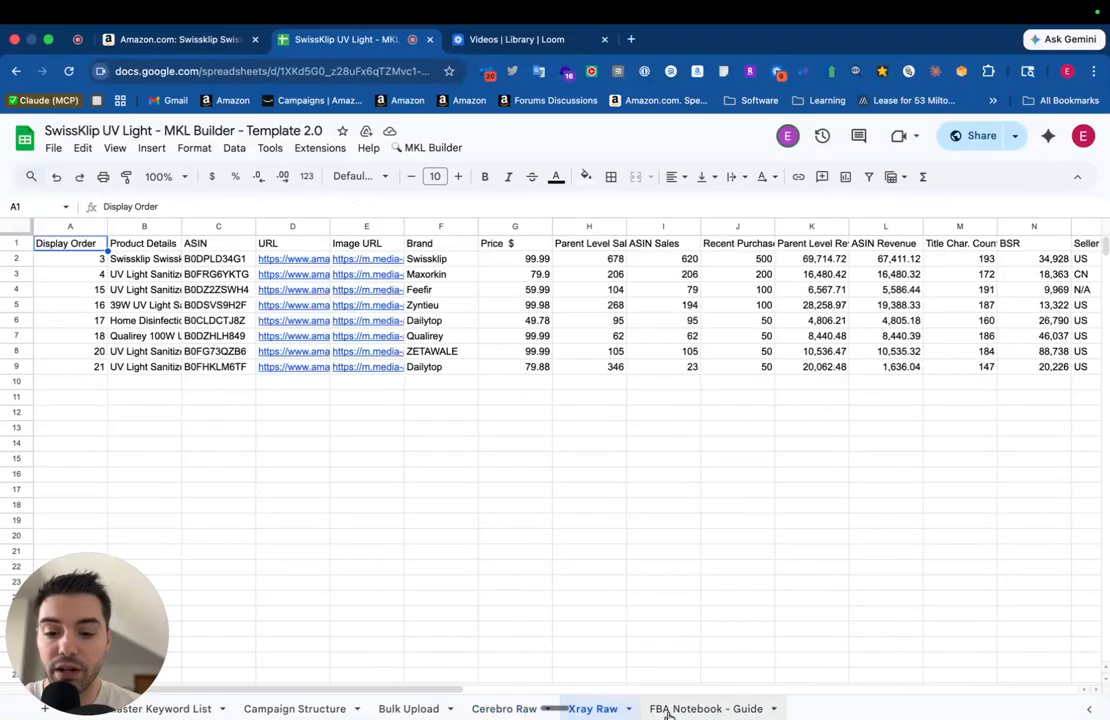
pyautogui.click(686, 712)
pyautogui.scroll(-10, 465, 547)
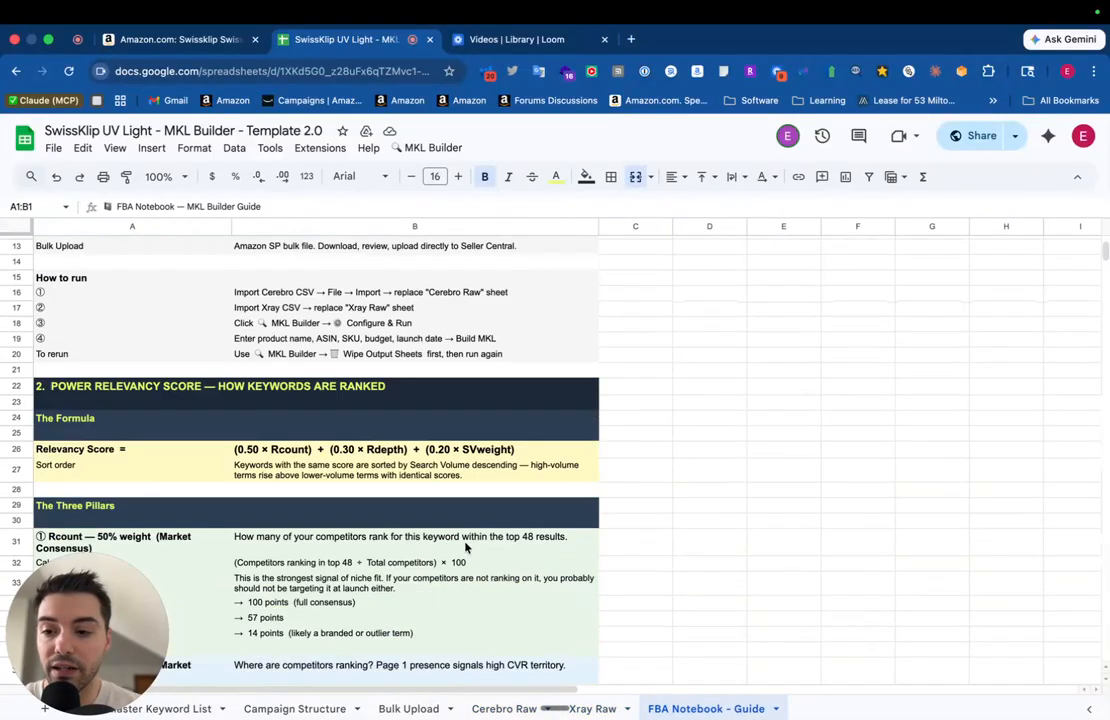
pyautogui.scroll(-5, 420, 400)
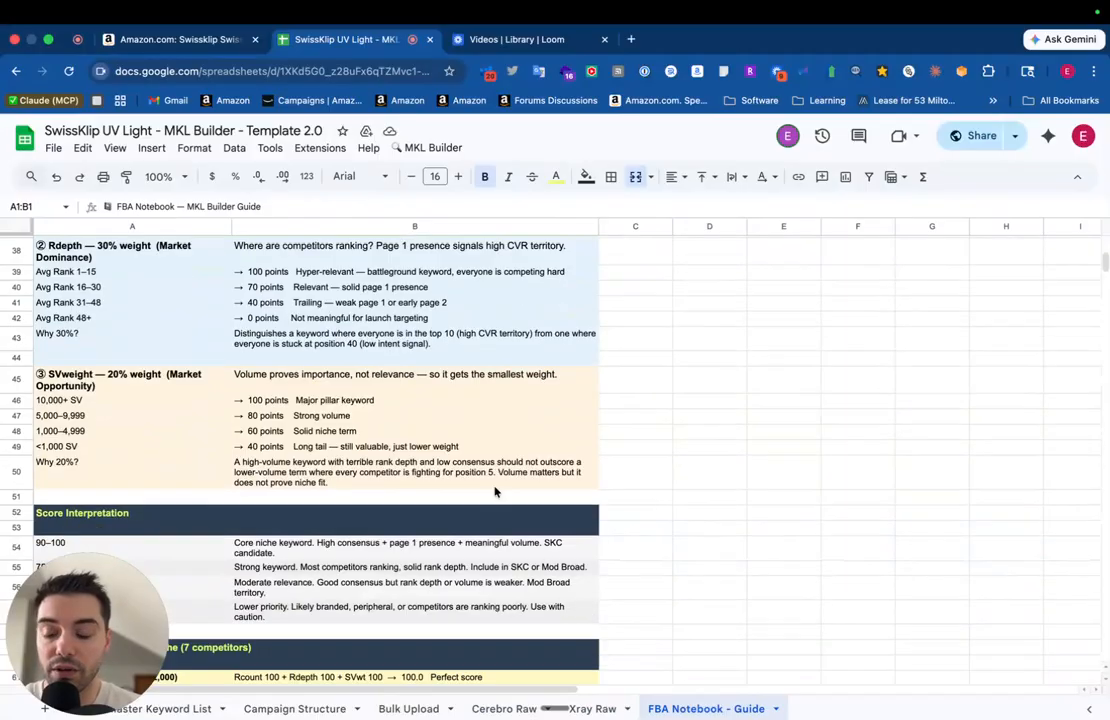
pyautogui.scroll(-6, 496, 491)
pyautogui.scroll(12, 494, 491)
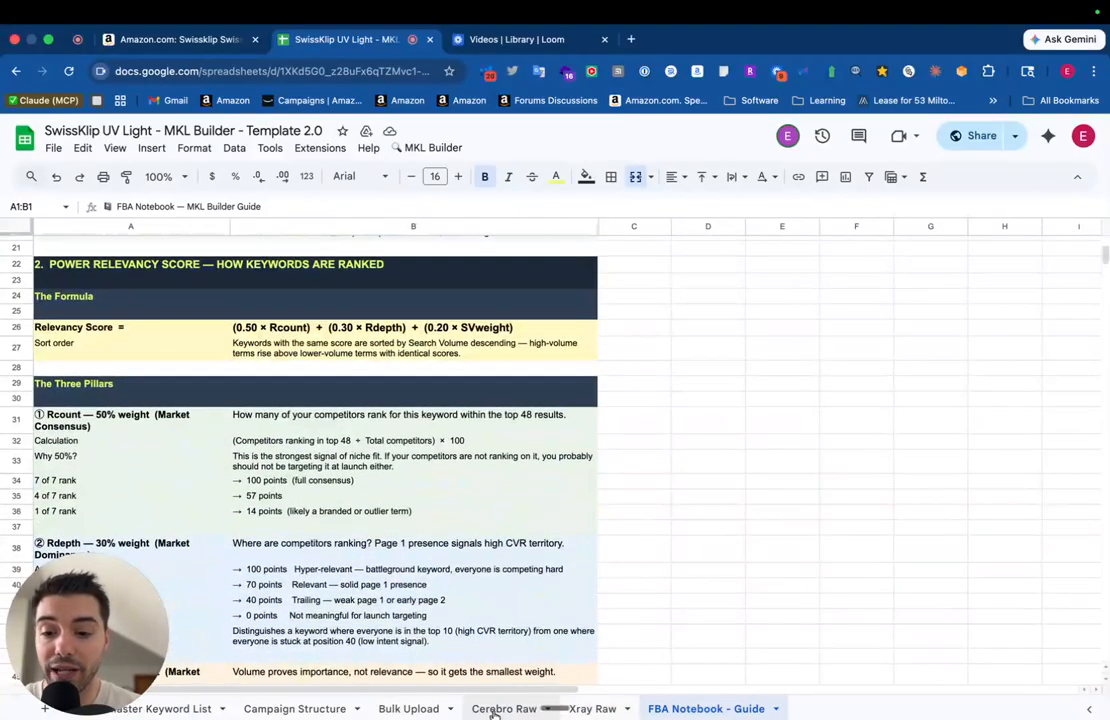
pyautogui.click(603, 711)
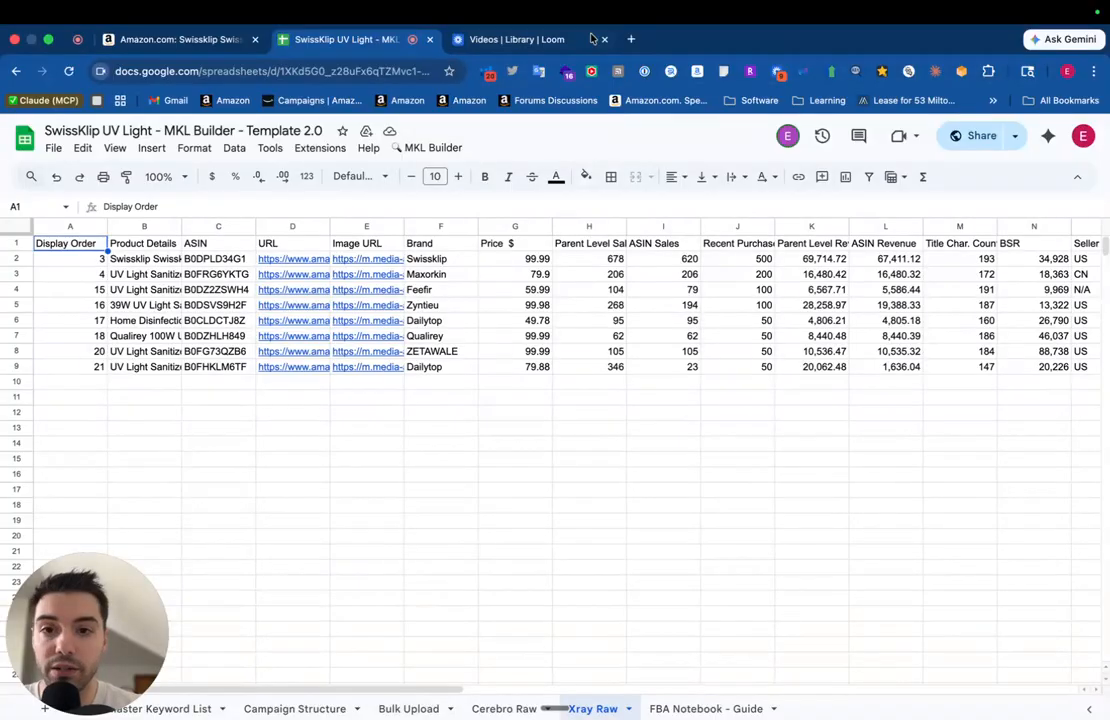
# - Switch to Amazon in a new browser tab and search for "uv light sanitizer"
pyautogui.click(631, 39)
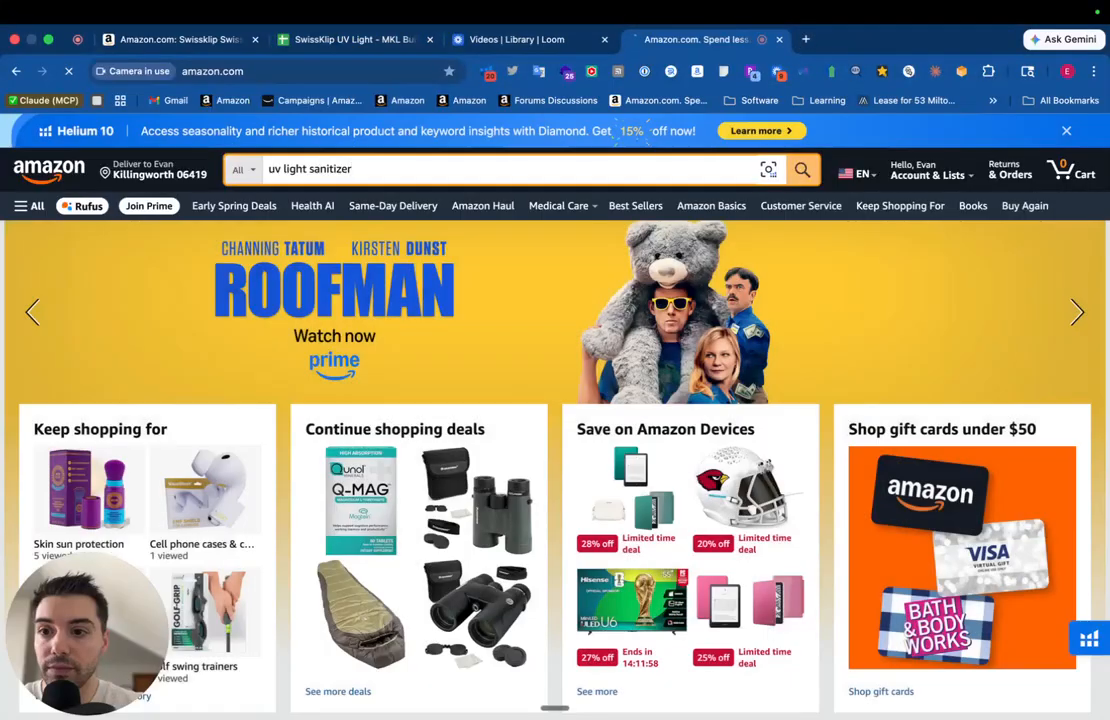
pyautogui.press('Return')
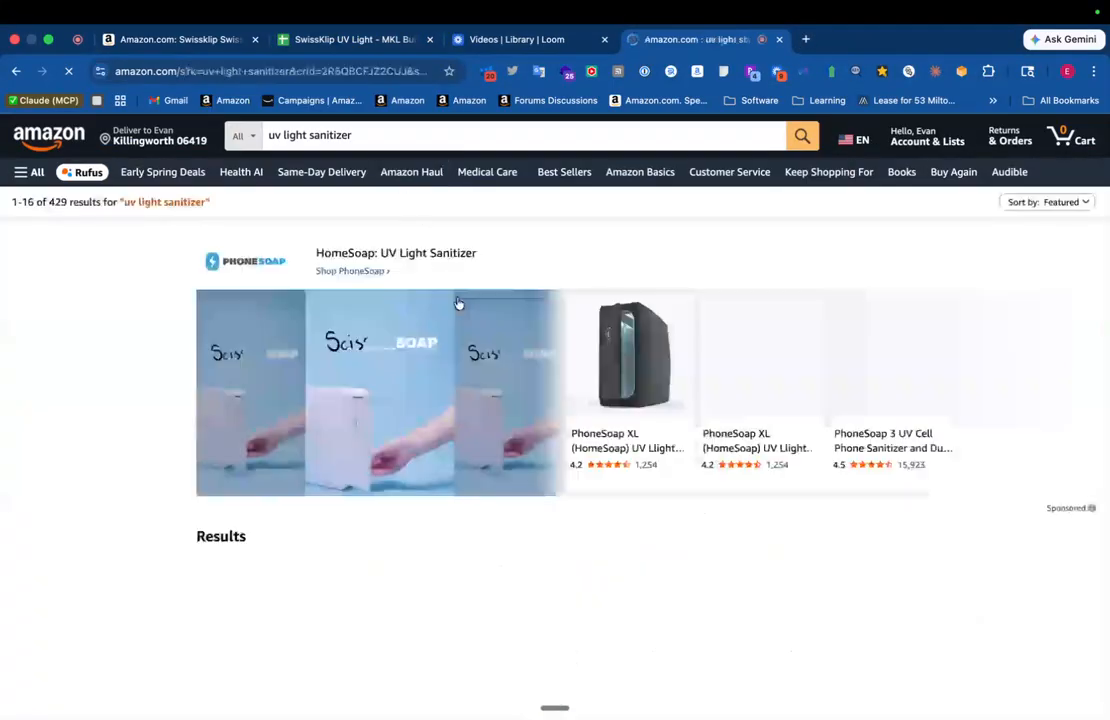
pyautogui.scroll(-2, 457, 303)
pyautogui.scroll(-3, 457, 302)
pyautogui.scroll(5, 457, 301)
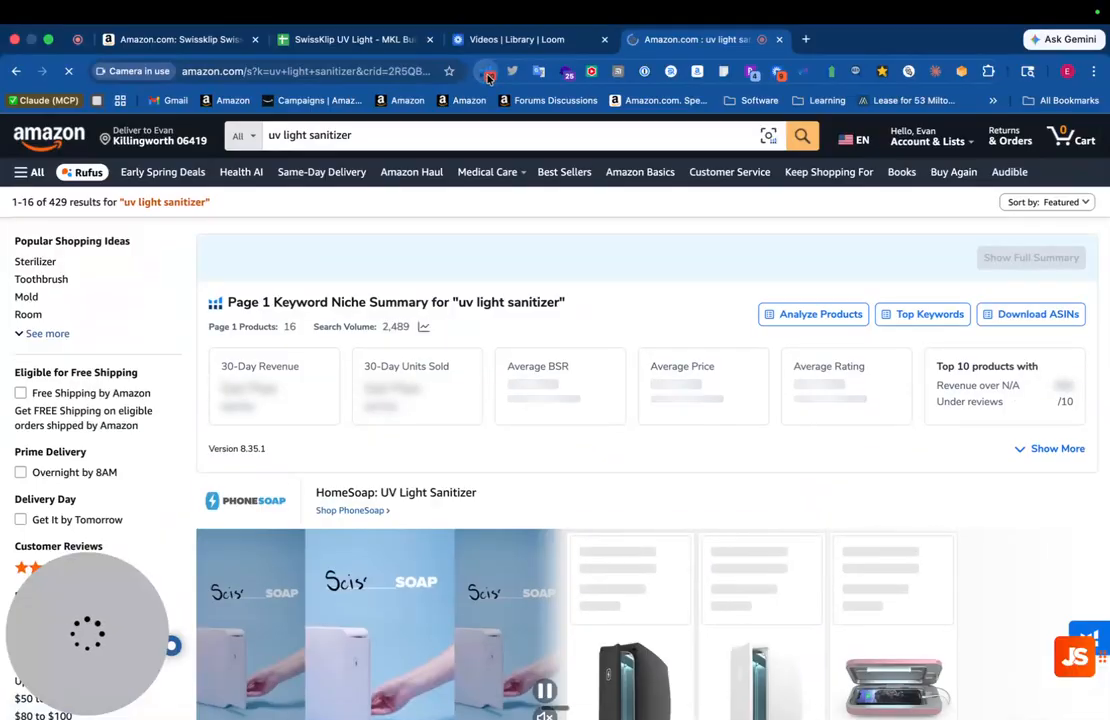
# - Run Helium 10's Xray product research on the "uv light sanitizer" search results
pyautogui.click(488, 74)
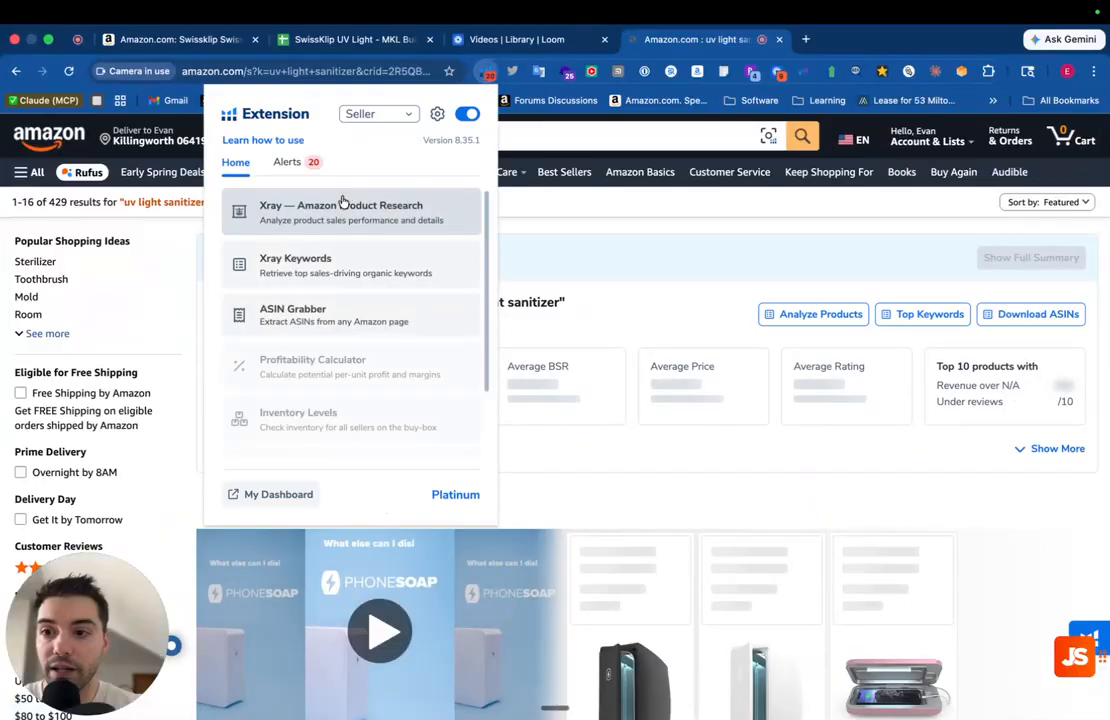
pyautogui.click(328, 215)
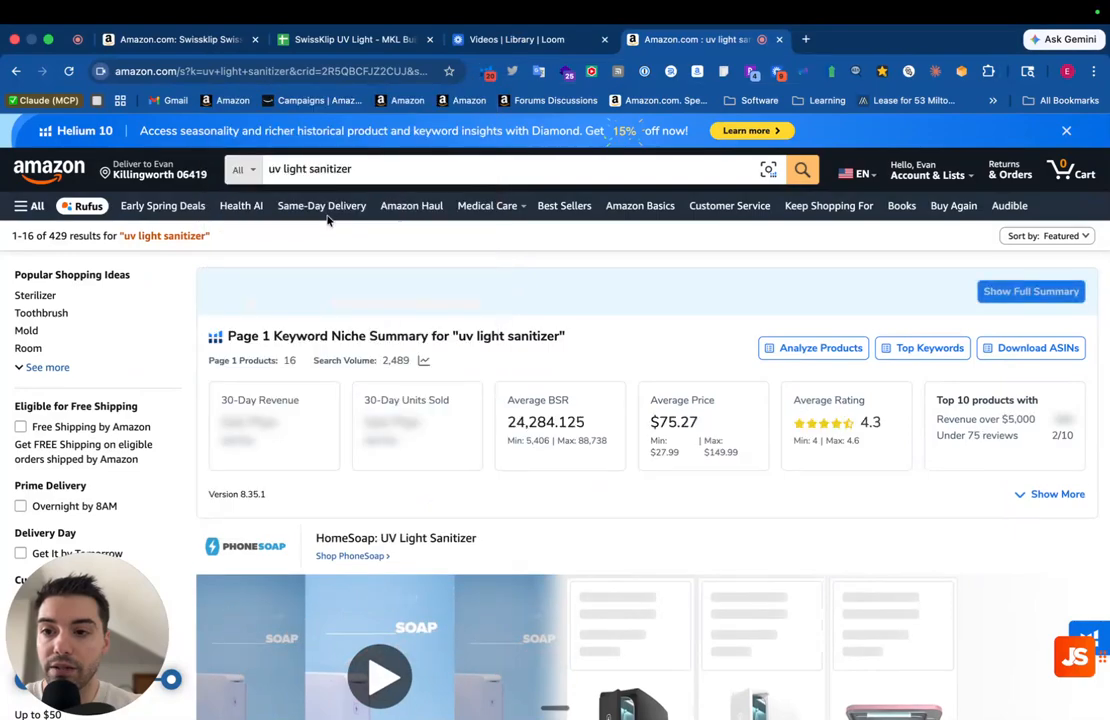
pyautogui.scroll(-1, 213, 415)
pyautogui.scroll(1, 213, 415)
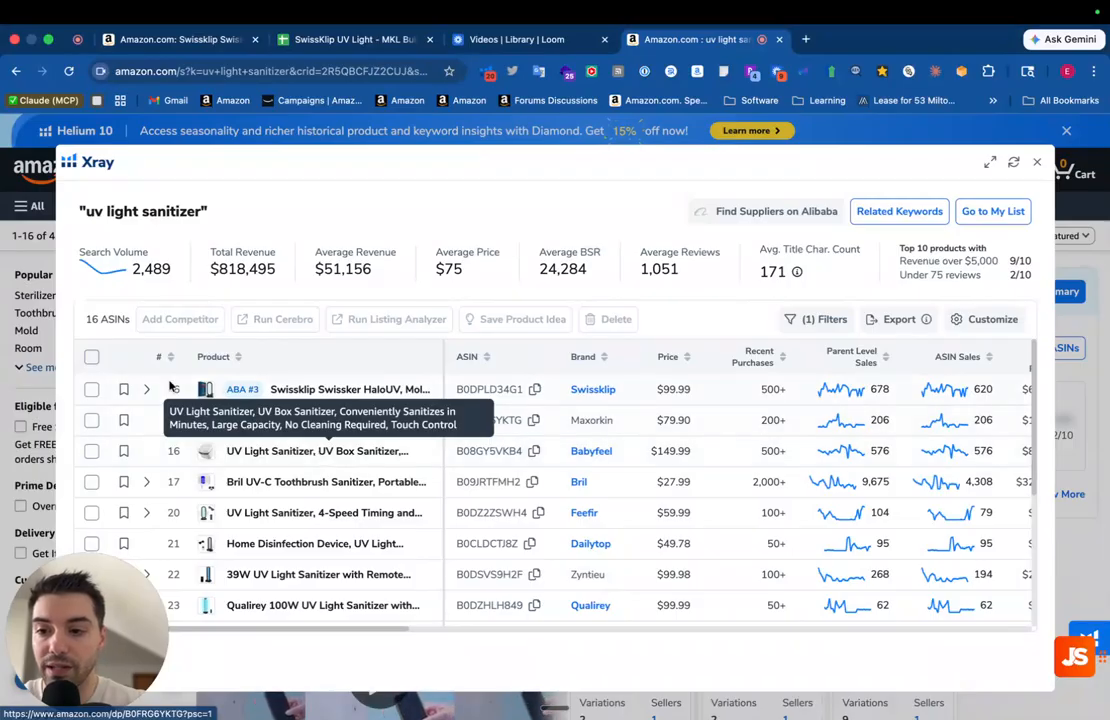
# - Select the Swissklip Swissker HaloUV and the Maxorkin UV light sanitizer in the Xray product list
pyautogui.click(91, 389)
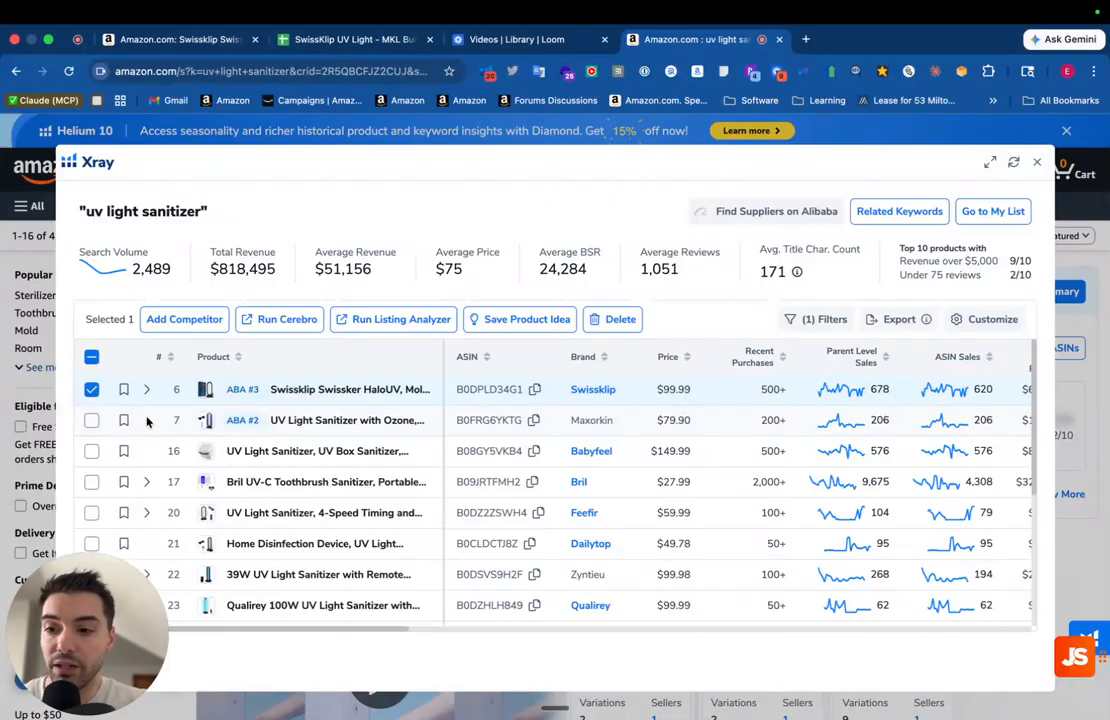
pyautogui.scroll(-1, 147, 423)
pyautogui.scroll(1, 147, 423)
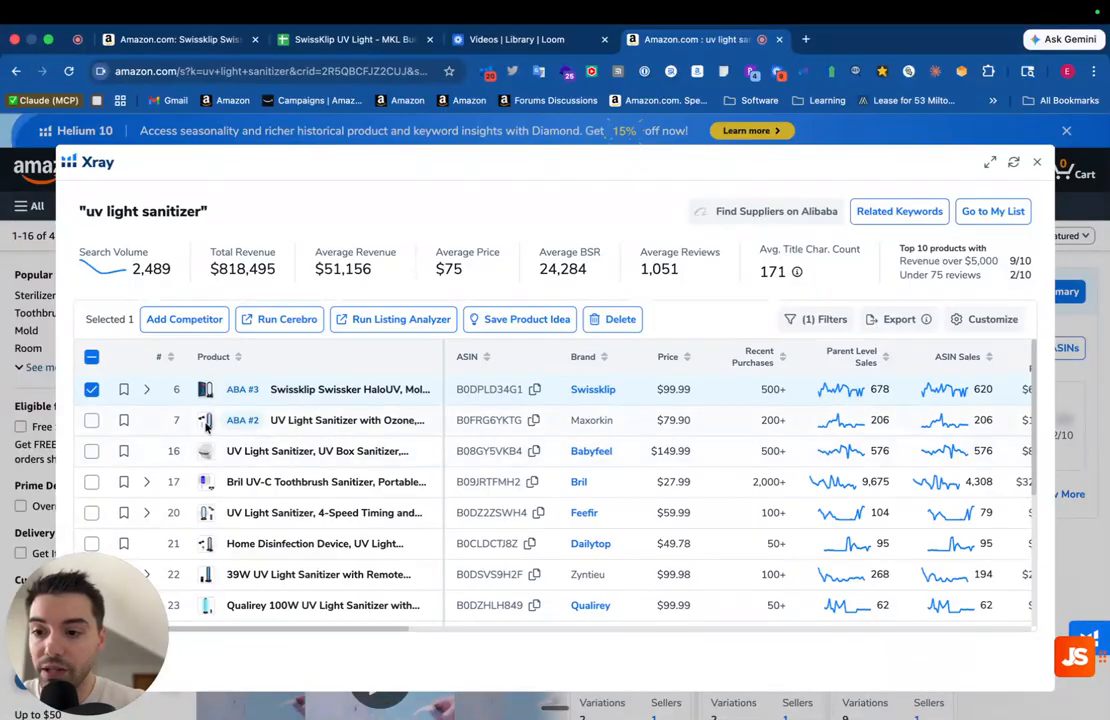
pyautogui.click(91, 421)
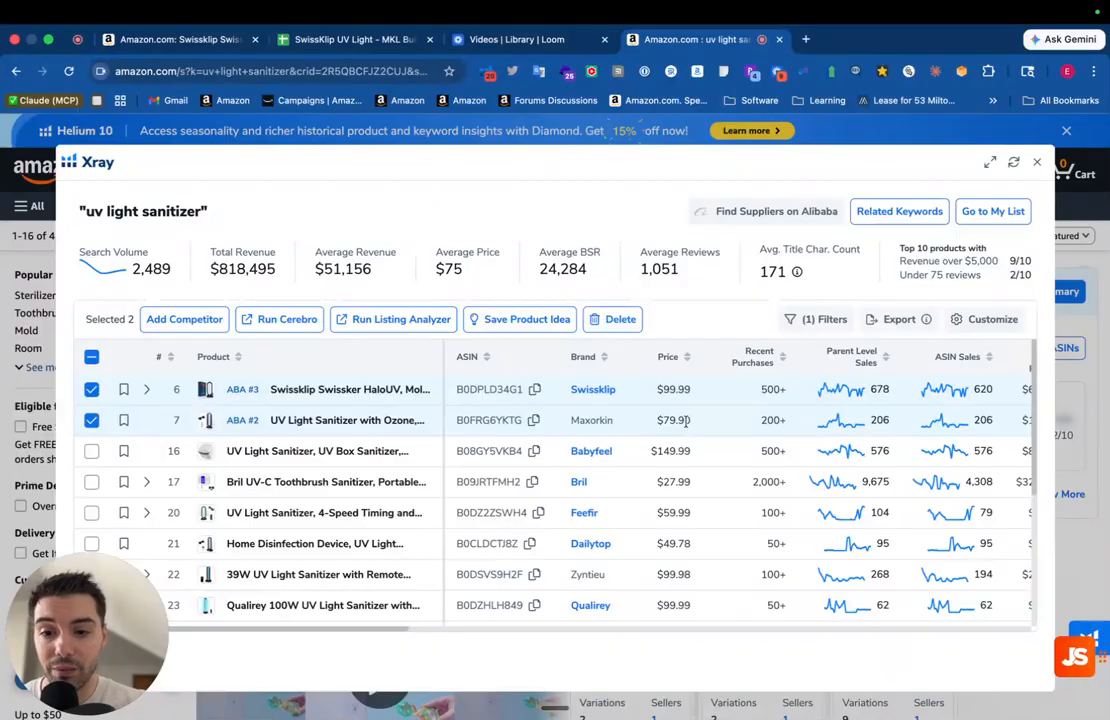
pyautogui.scroll(-1, 526, 454)
pyautogui.scroll(1, 526, 455)
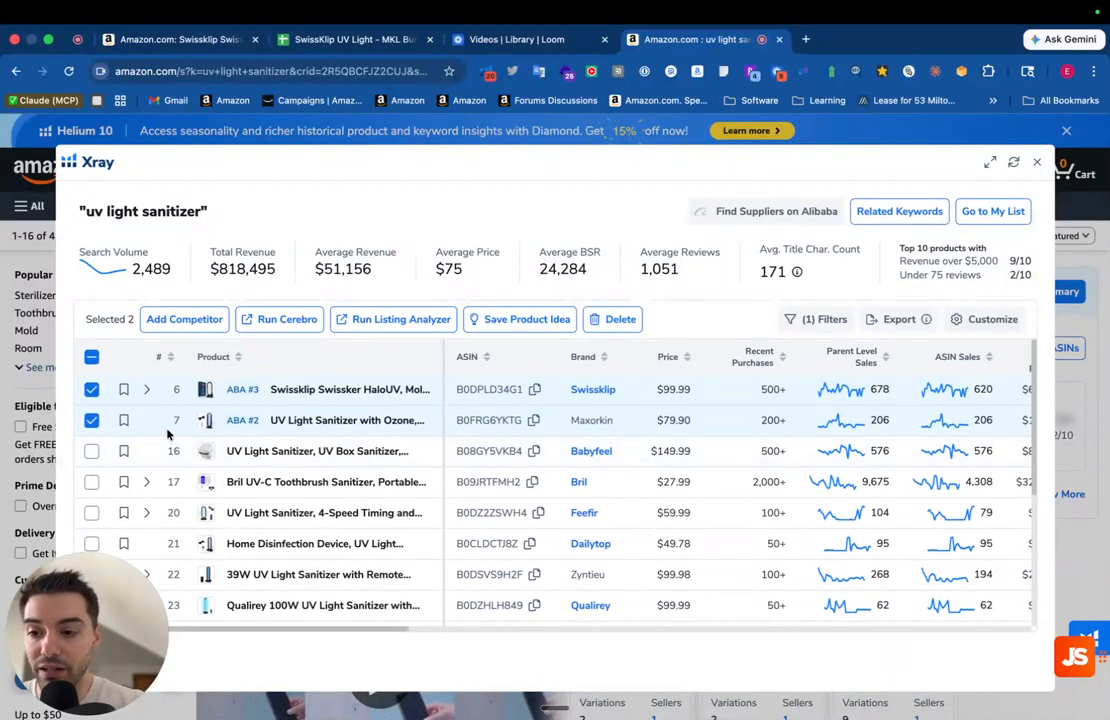
# - Add the Feefir sanitizer, the Dailytop home disinfection device and the Zyntieu 39W sanitizer to the Xray selection
pyautogui.scroll(-1, 530, 475)
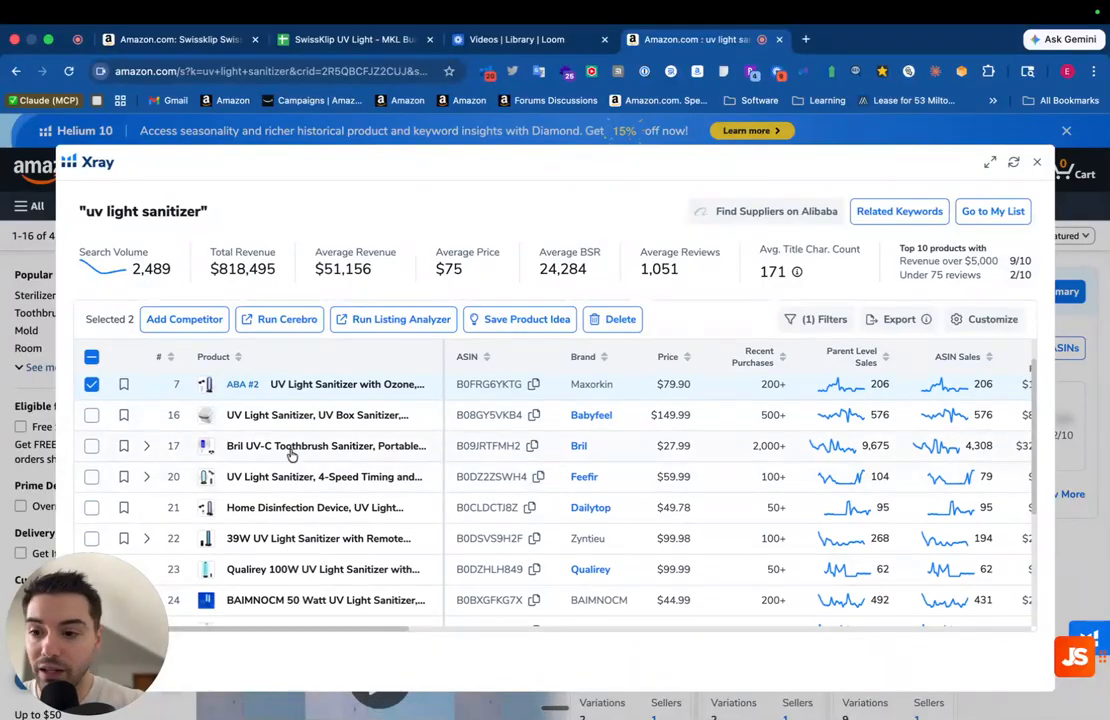
pyautogui.click(91, 484)
pyautogui.scroll(1, 420, 505)
pyautogui.scroll(-3, 420, 505)
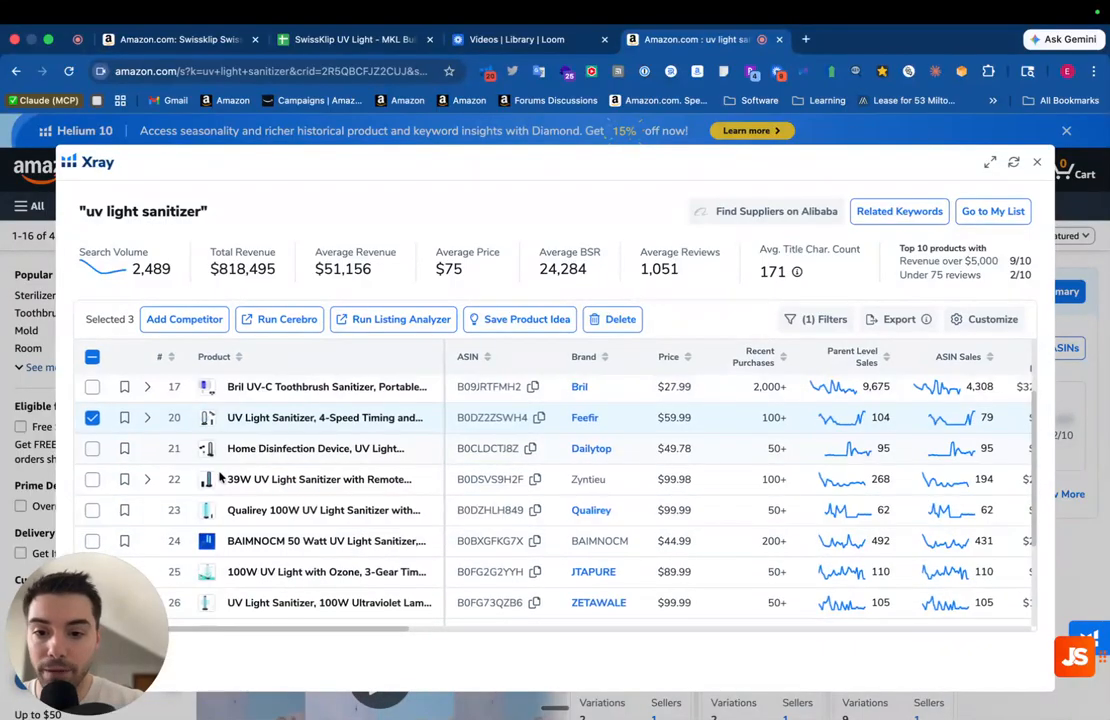
pyautogui.click(91, 479)
pyautogui.click(91, 448)
pyautogui.scroll(-1, 210, 485)
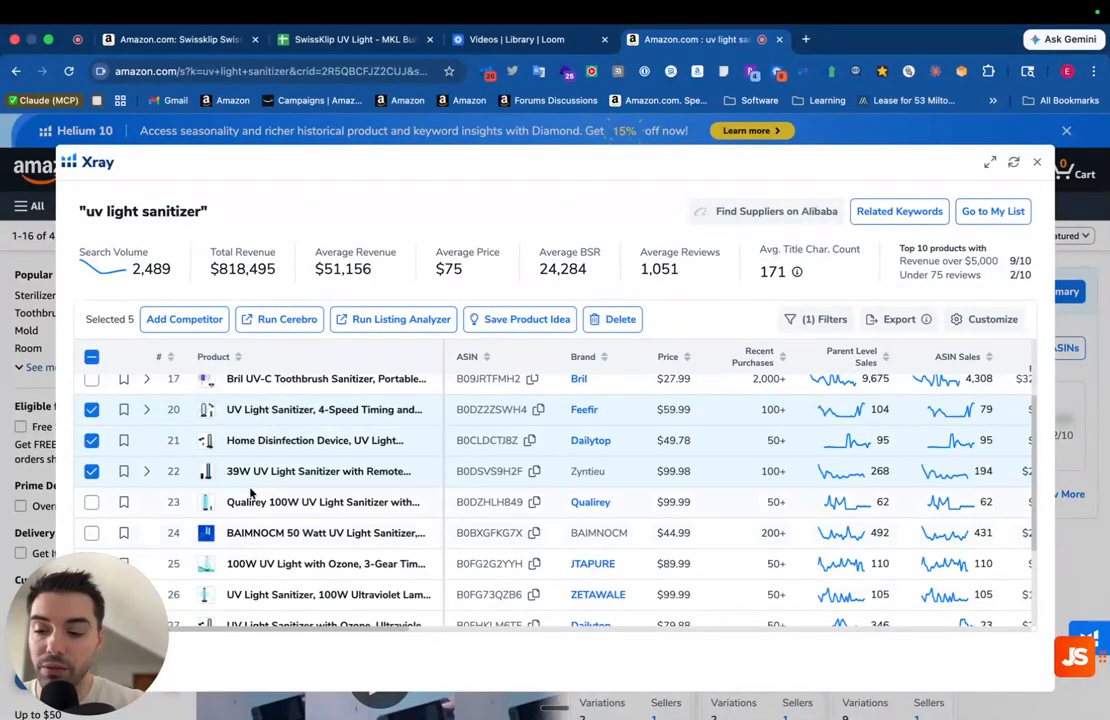
# - Add the Qualirey, JTAPURE and ZETAWALE 100W lights and the Dailytop sanitizer with ozone to the Xray selection
pyautogui.scroll(-2, 251, 490)
pyautogui.click(91, 441)
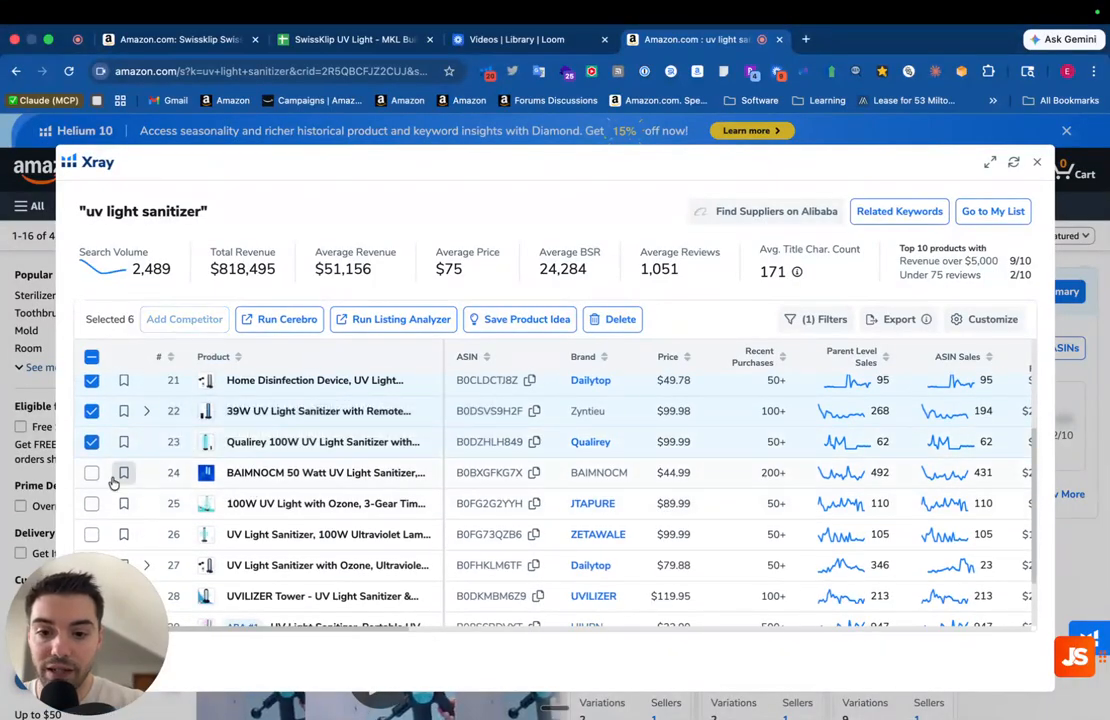
pyautogui.scroll(-1, 113, 483)
pyautogui.click(90, 455)
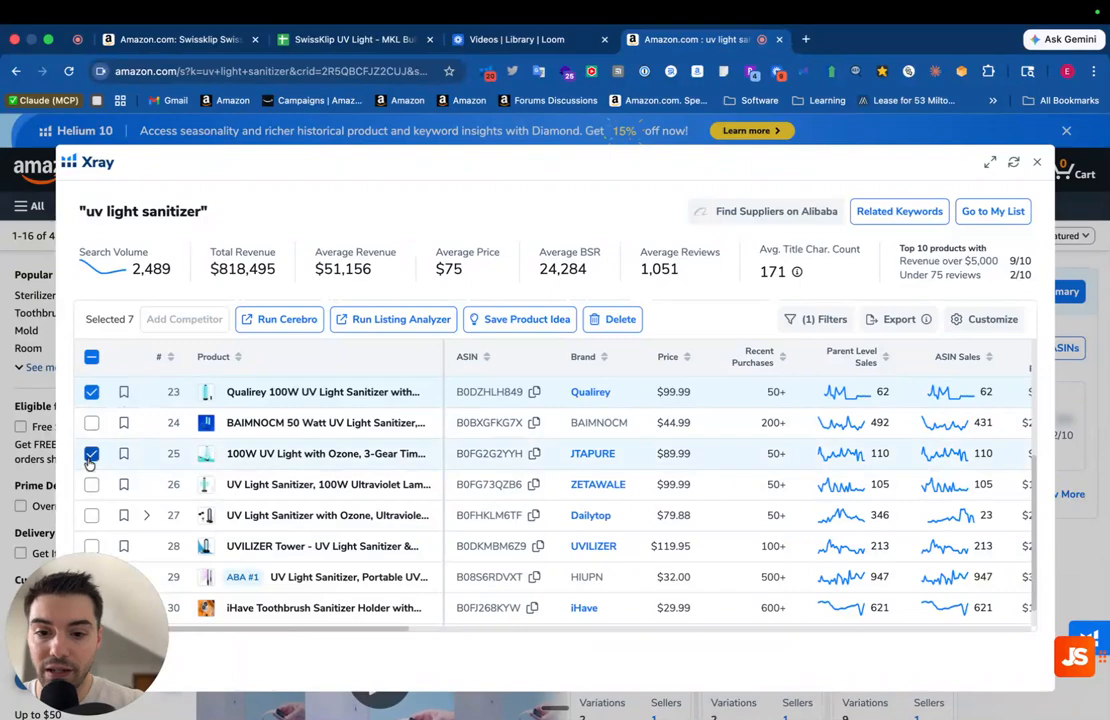
pyautogui.click(91, 486)
pyautogui.scroll(-1, 91, 490)
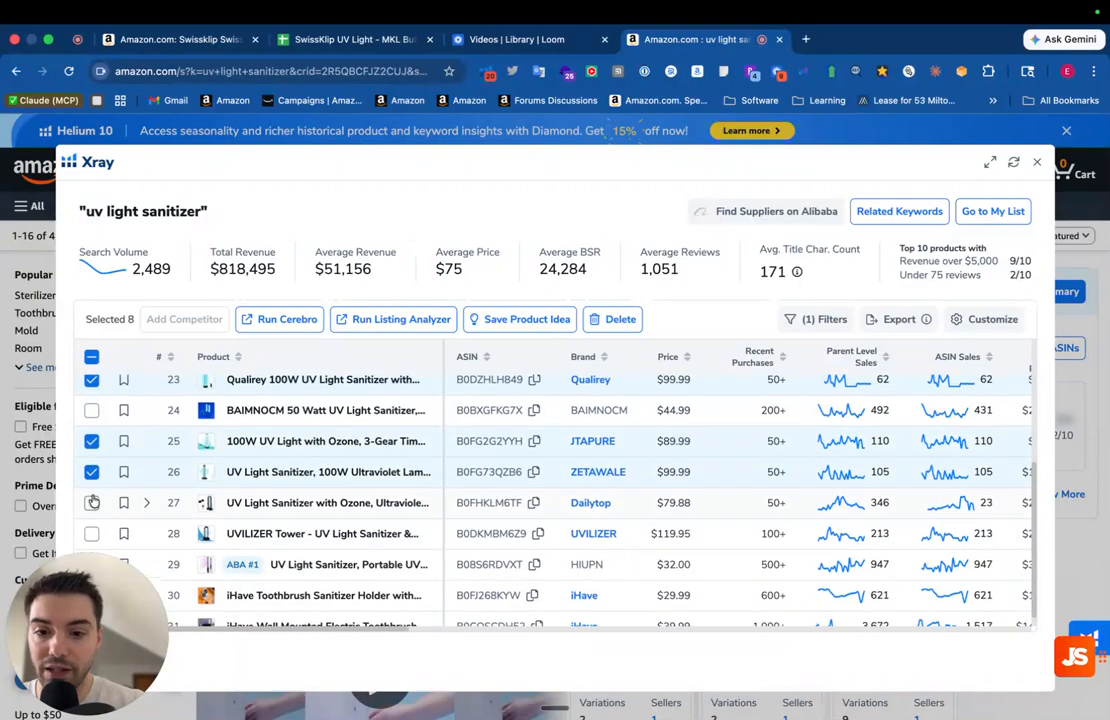
pyautogui.click(92, 503)
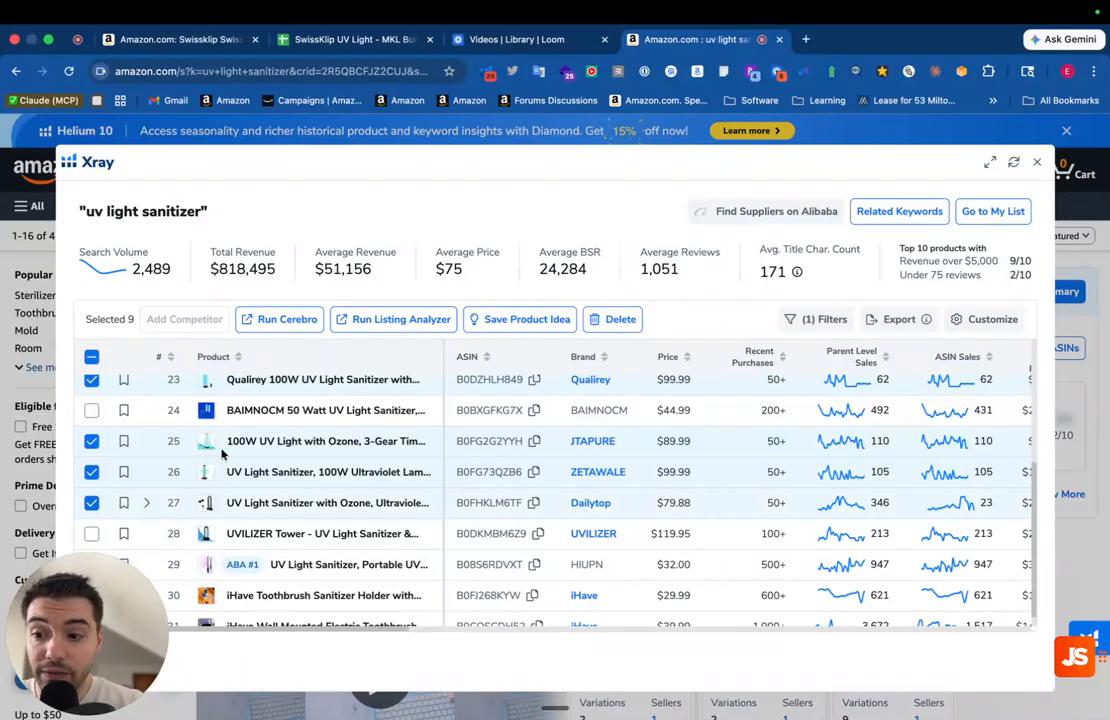
# - Review the selected Xray products and export them as a CSV file
pyautogui.scroll(5, 450, 459)
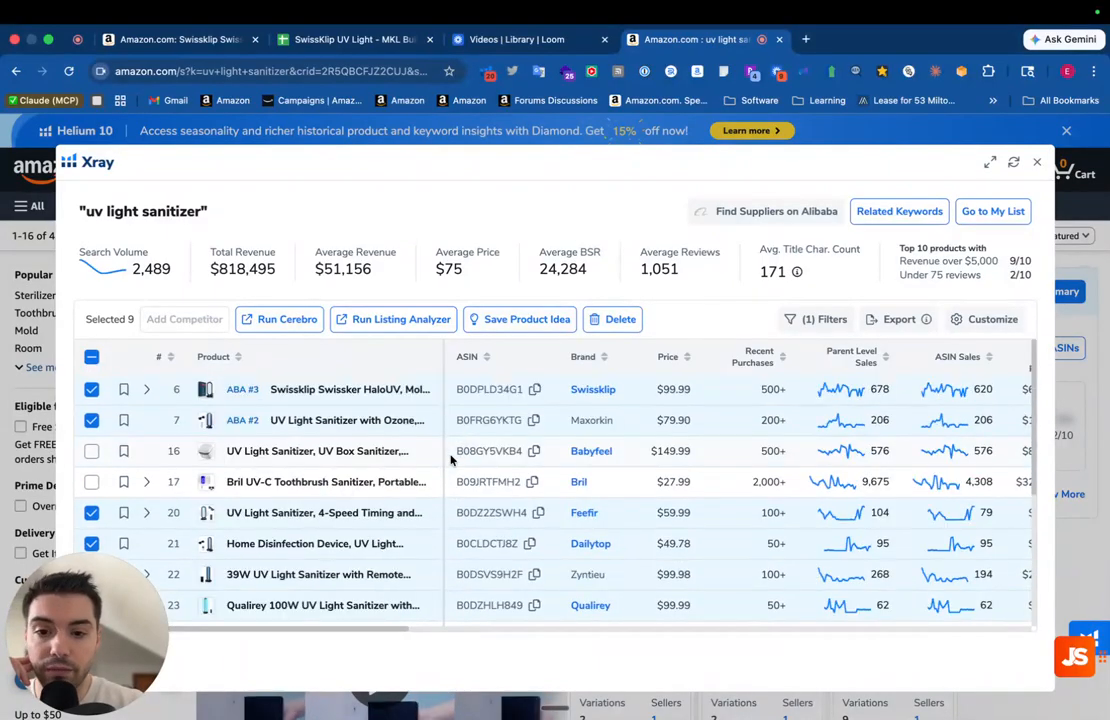
pyautogui.scroll(-1, 450, 459)
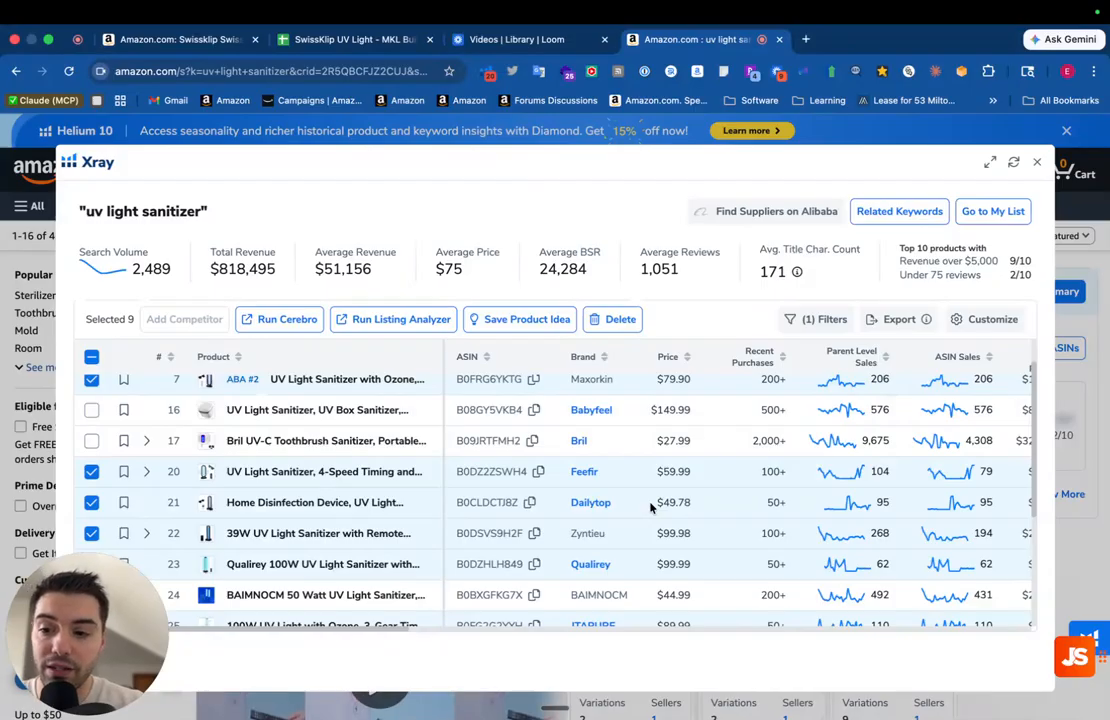
pyautogui.scroll(-1, 650, 508)
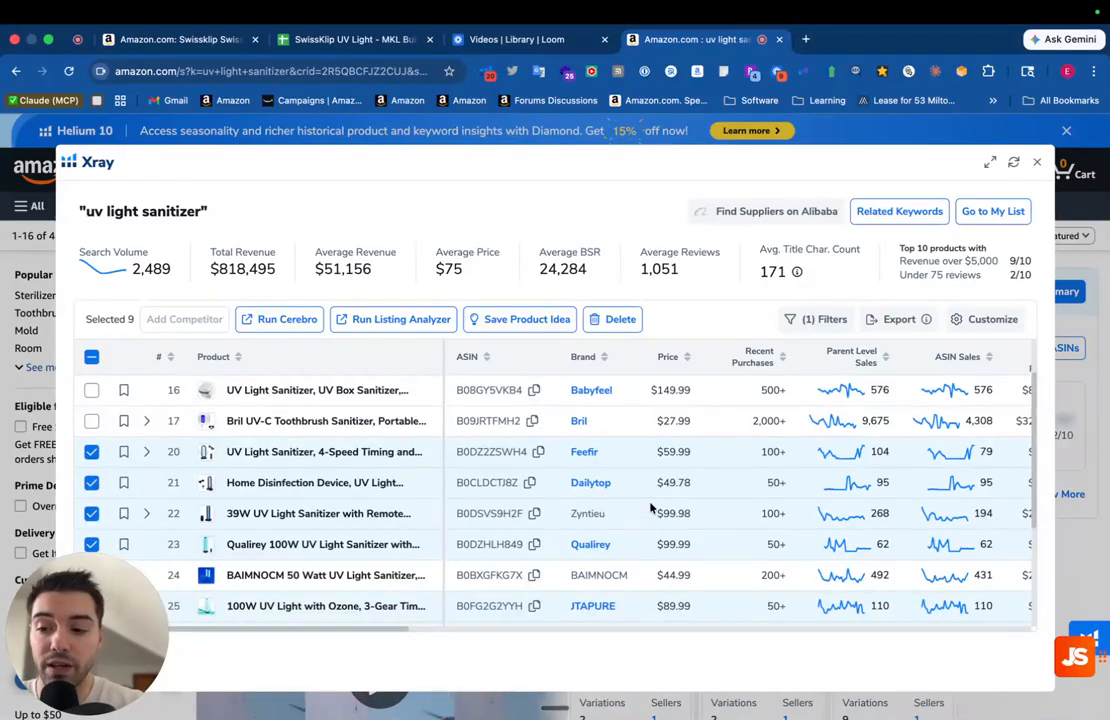
pyautogui.scroll(2, 808, 360)
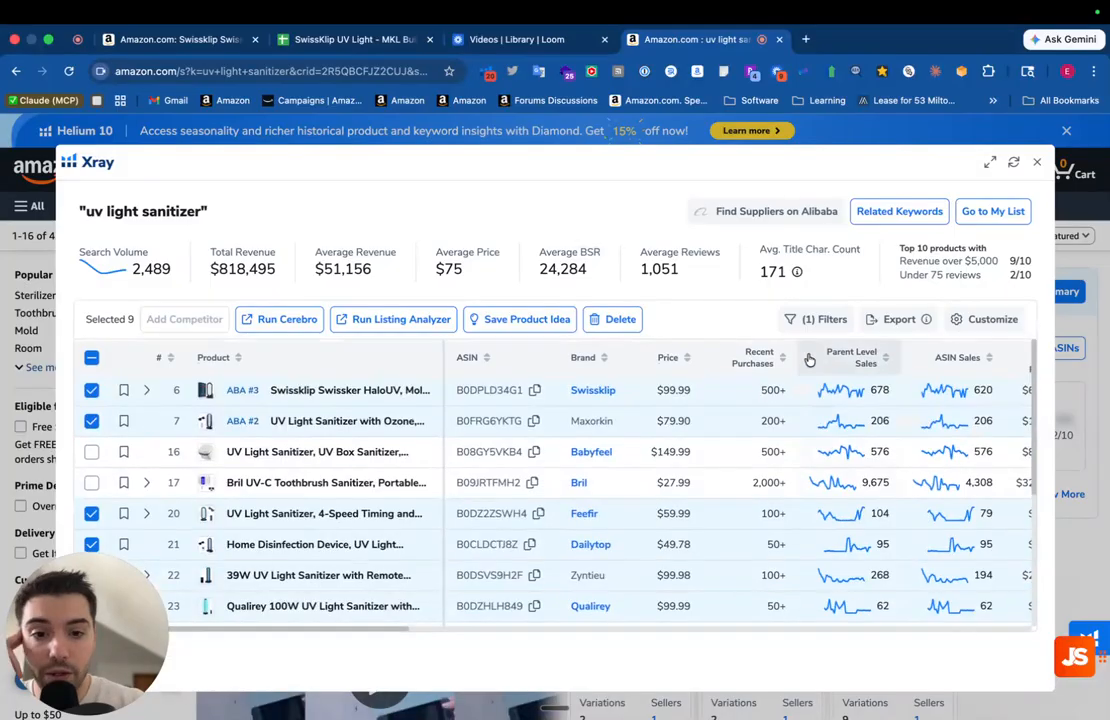
pyautogui.click(906, 325)
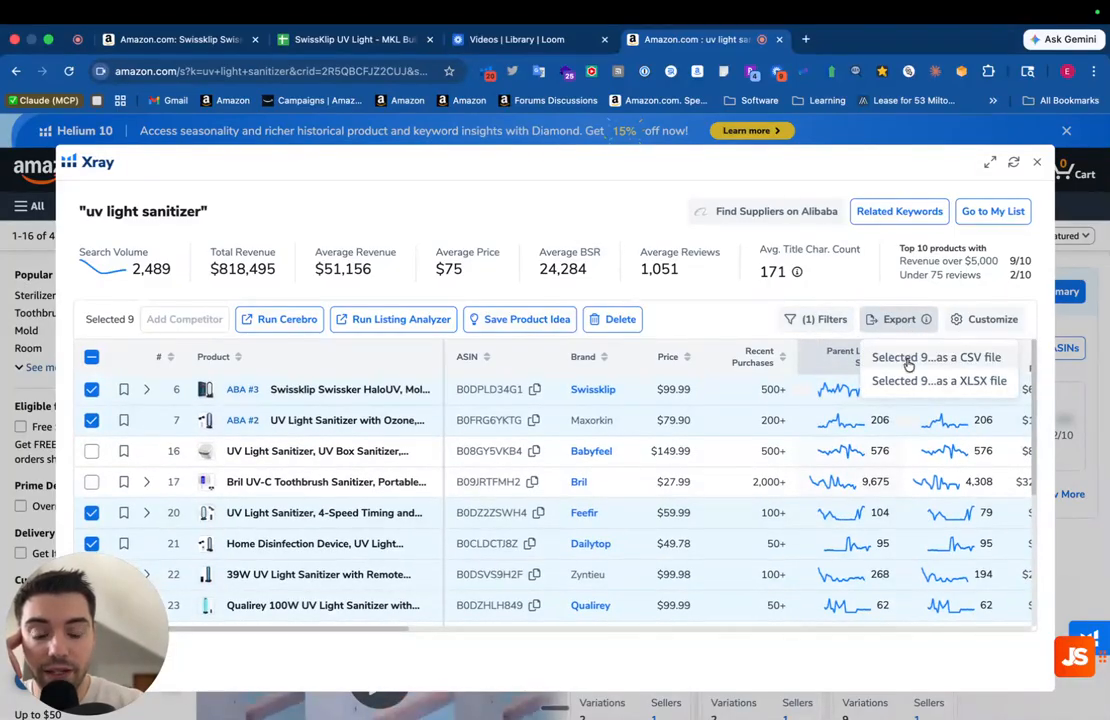
pyautogui.click(914, 366)
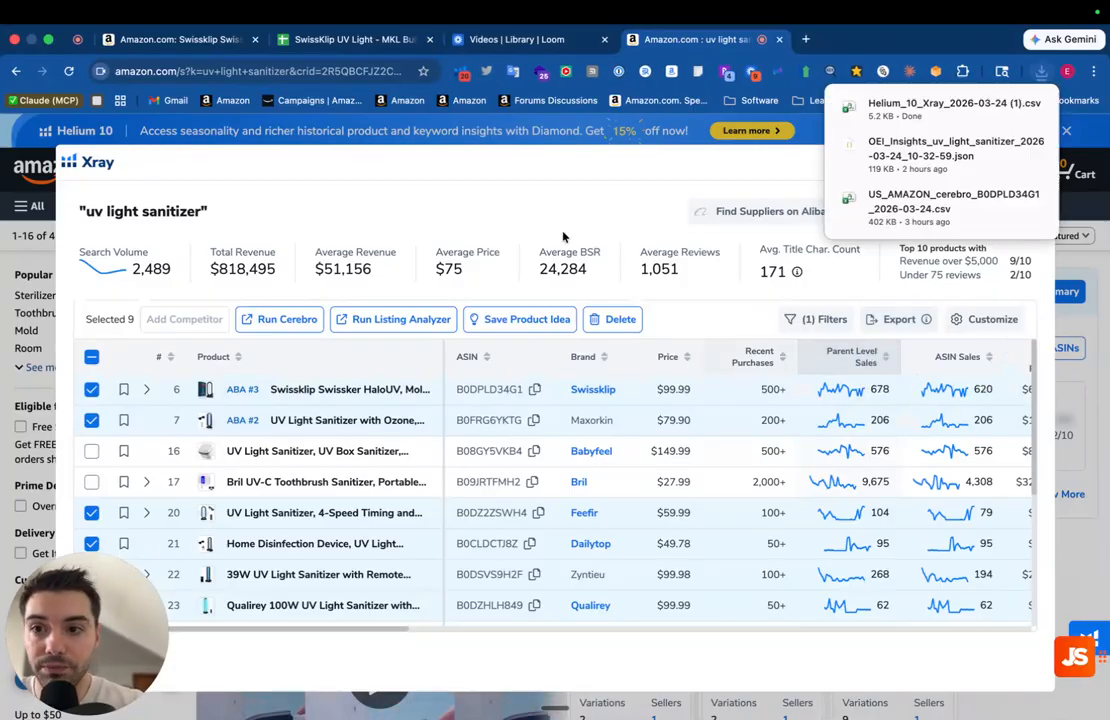
# - Return to the MKL Builder spreadsheet's Xray Raw sheet and upload Helium_10_Xray_2026-03-24 (1).csv for import
pyautogui.click(364, 42)
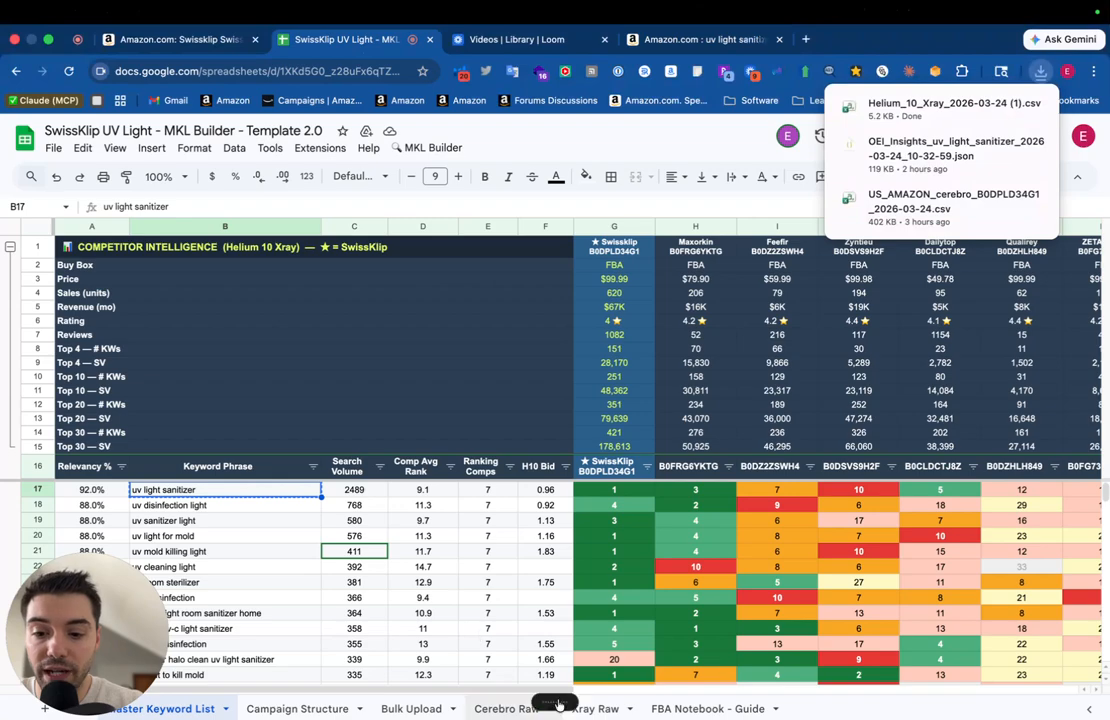
pyautogui.click(595, 708)
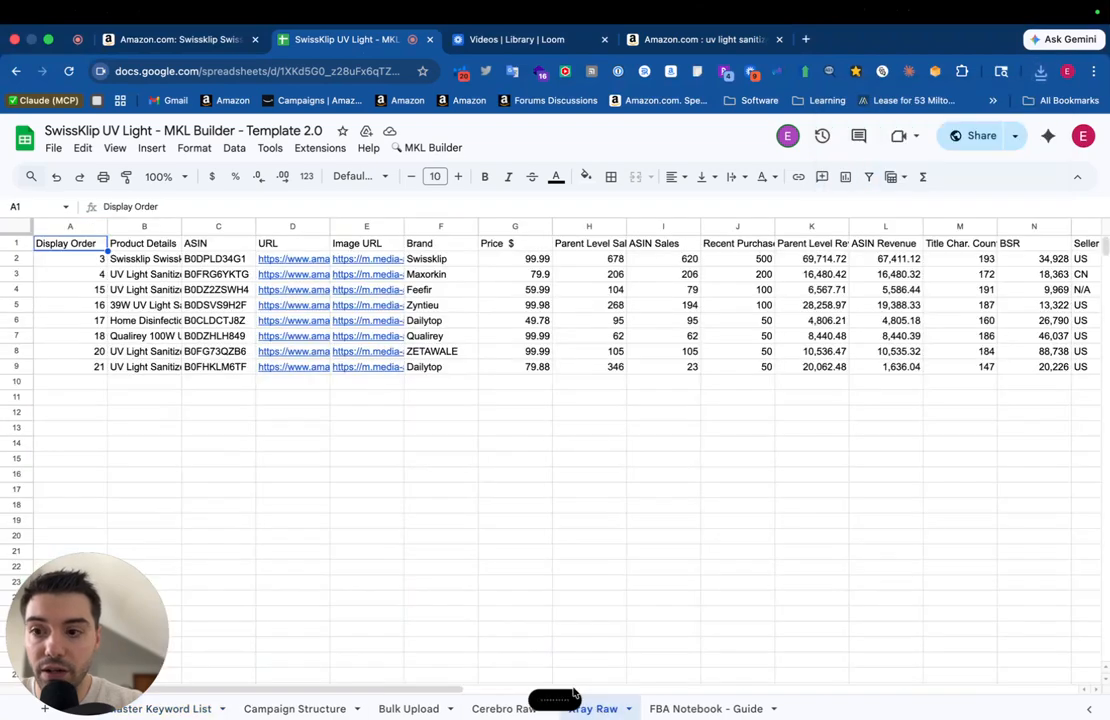
pyautogui.click(53, 148)
pyautogui.click(80, 220)
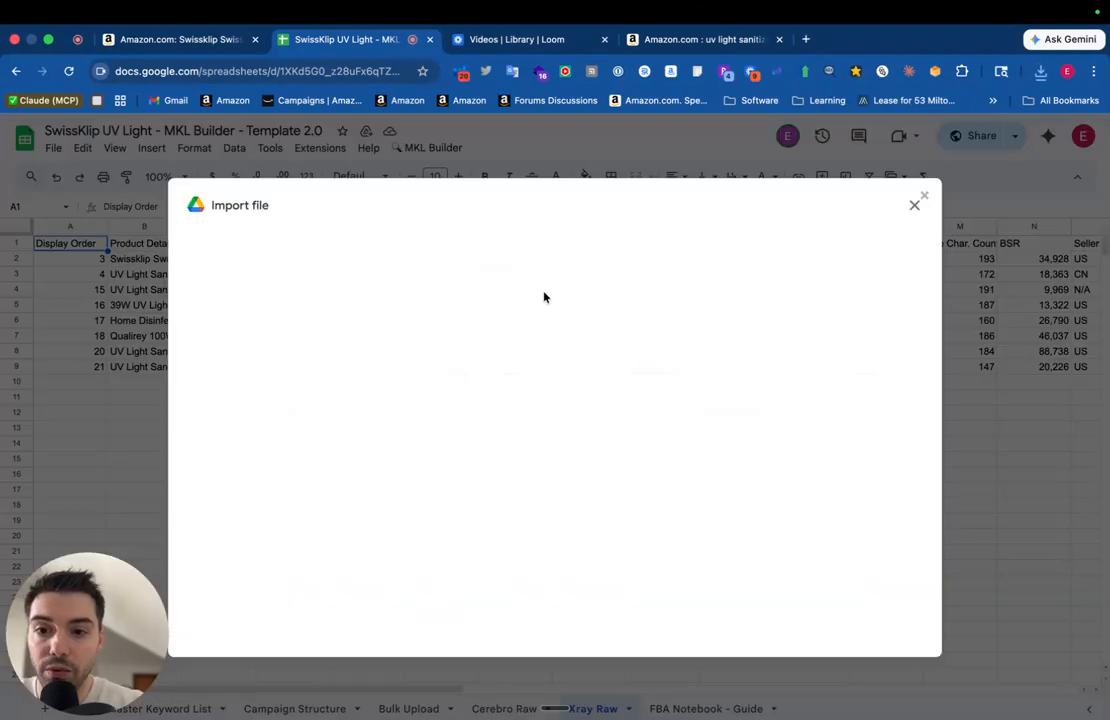
pyautogui.click(426, 252)
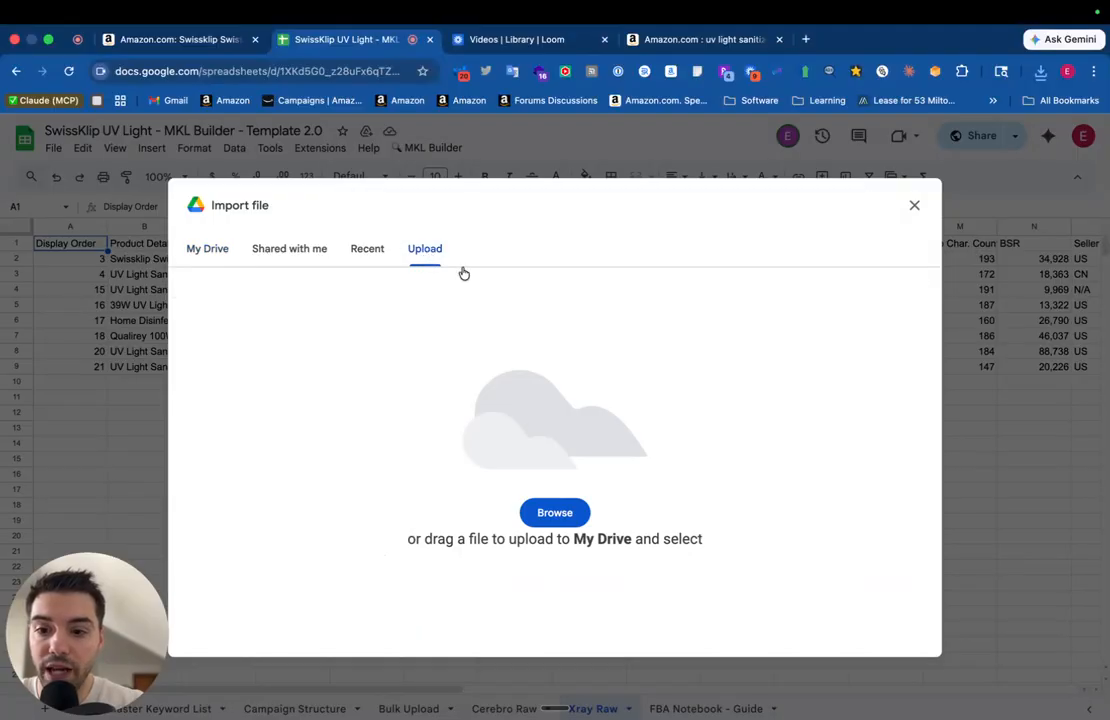
pyautogui.click(1040, 72)
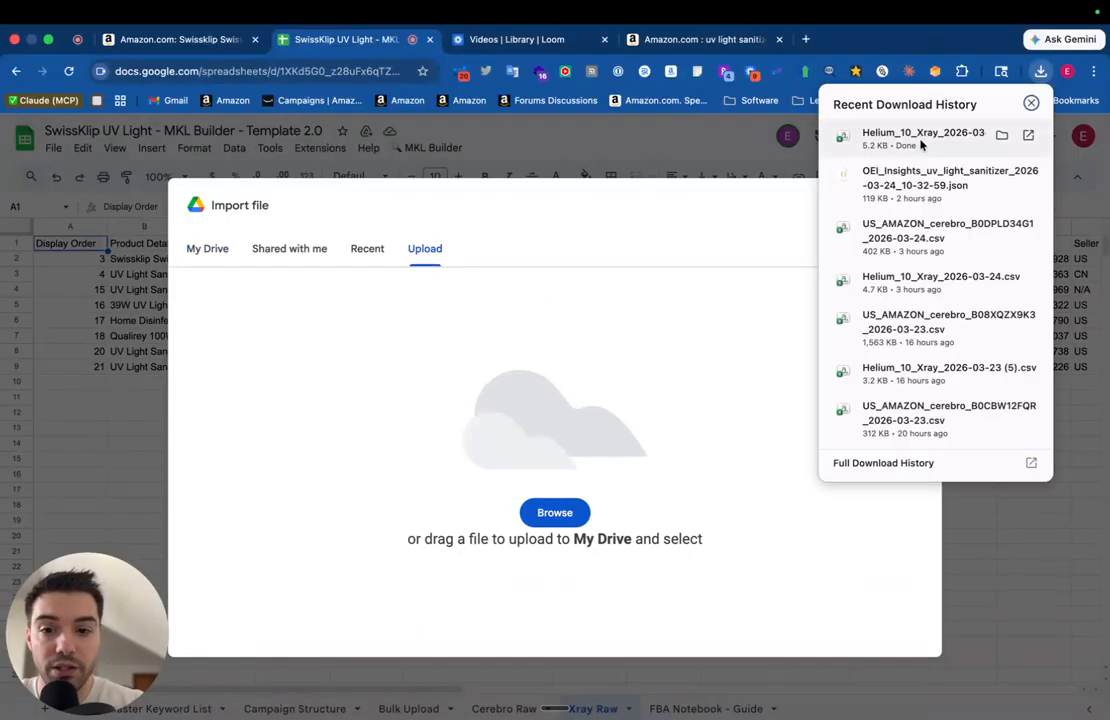
pyautogui.moveTo(800, 127); pyautogui.dragTo(626, 344)
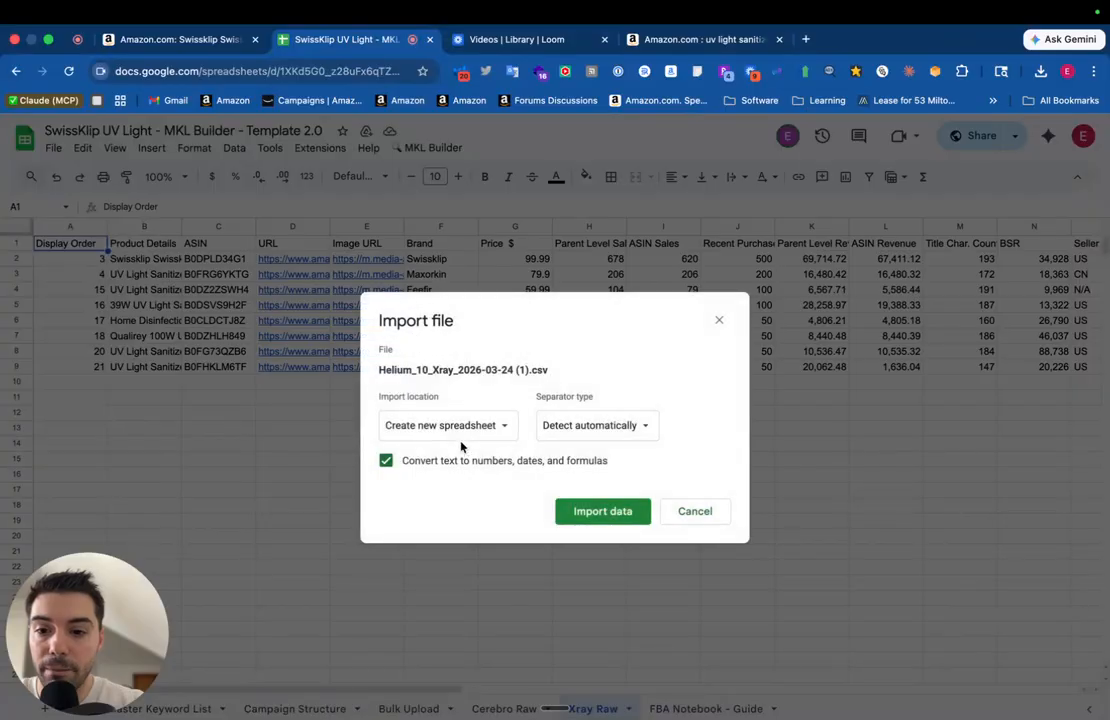
# - Set the Xray import to replace the current sheet with automatic separator detection, and close the dialog without importing
pyautogui.click(460, 428)
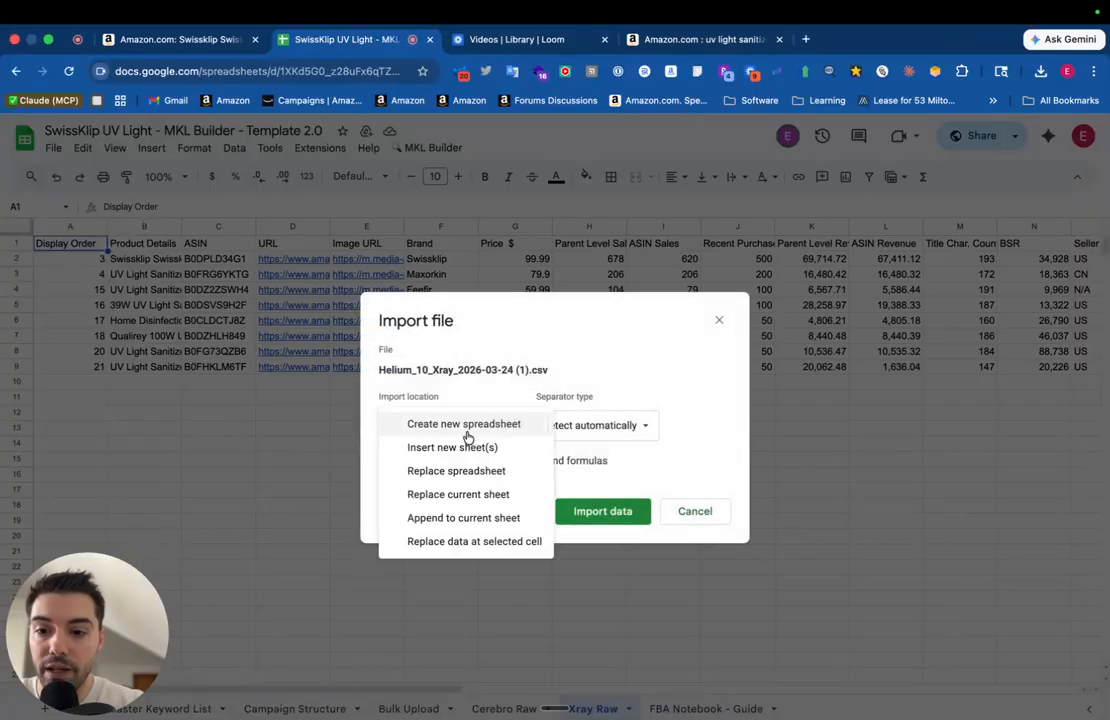
pyautogui.click(468, 497)
pyautogui.click(566, 426)
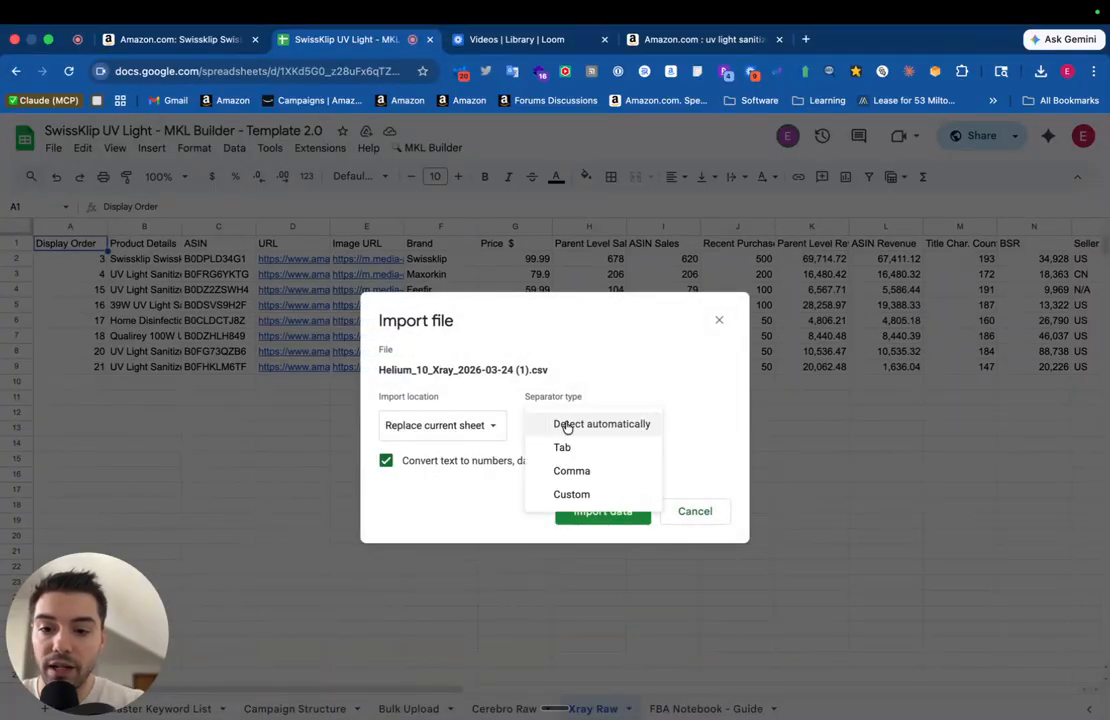
pyautogui.click(634, 380)
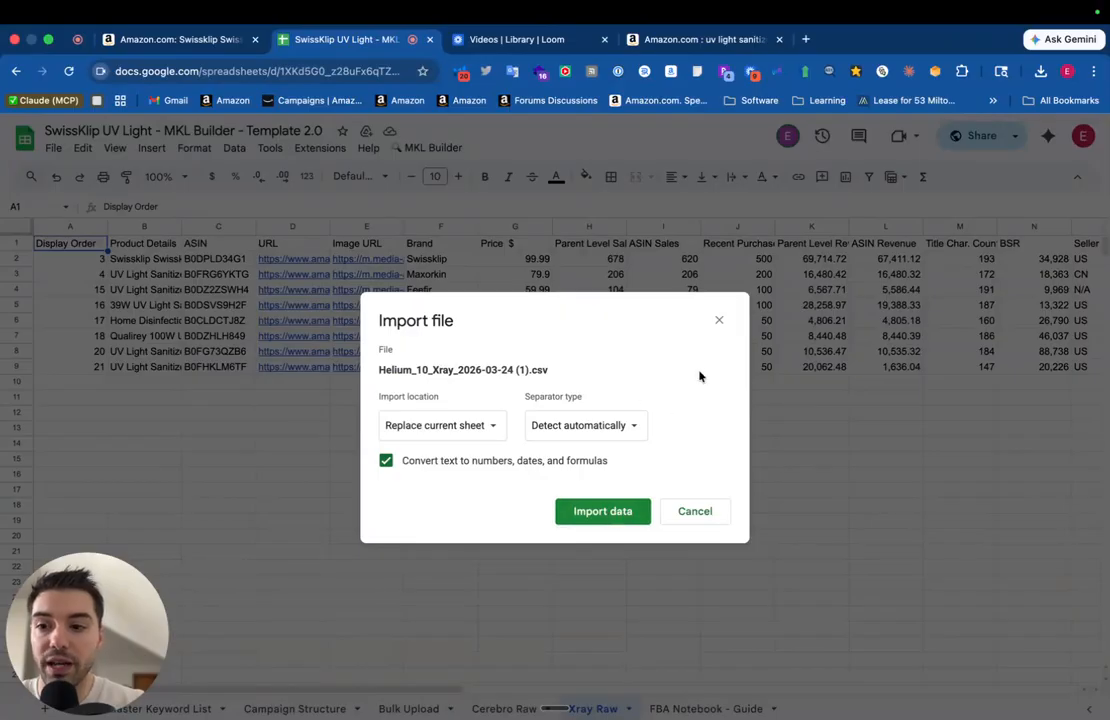
pyautogui.click(722, 321)
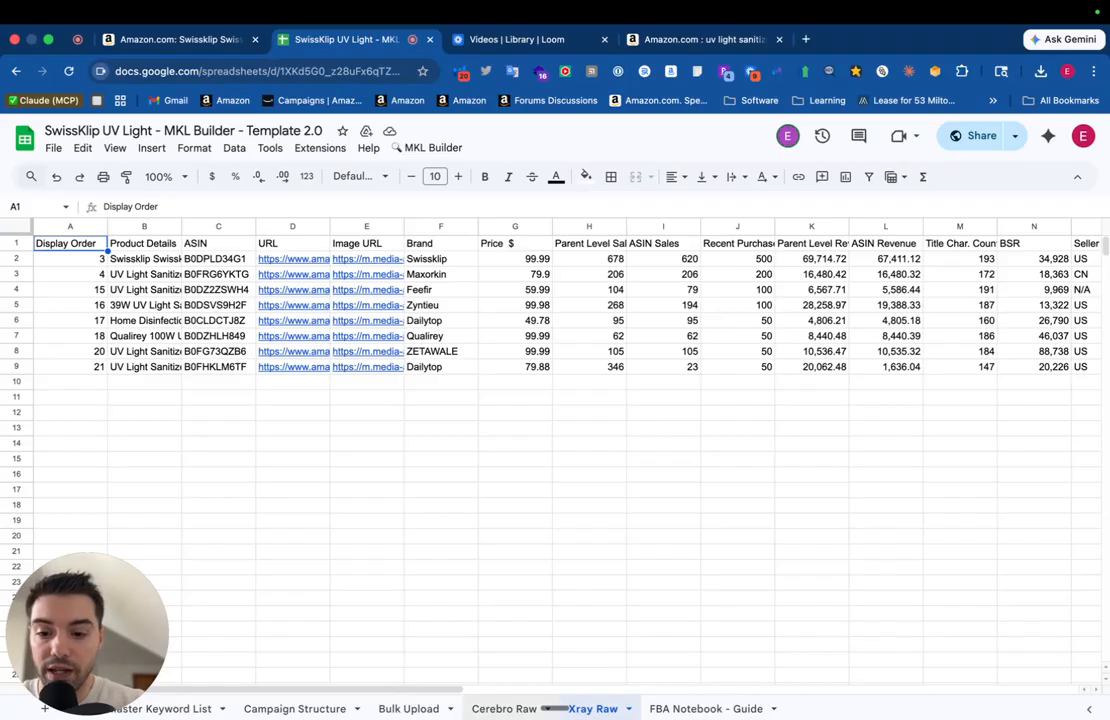
# - Open the Cerebro Raw sheet, and run Cerebro on the selected products from the Amazon Xray results
pyautogui.click(486, 710)
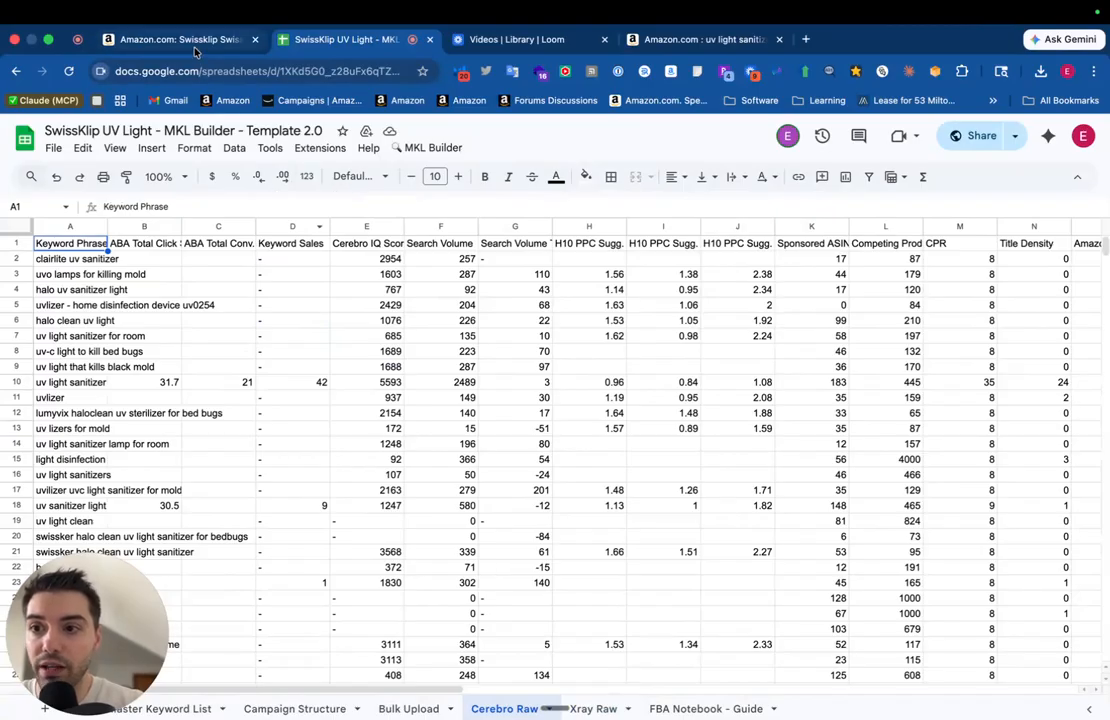
pyautogui.click(168, 41)
pyautogui.click(645, 40)
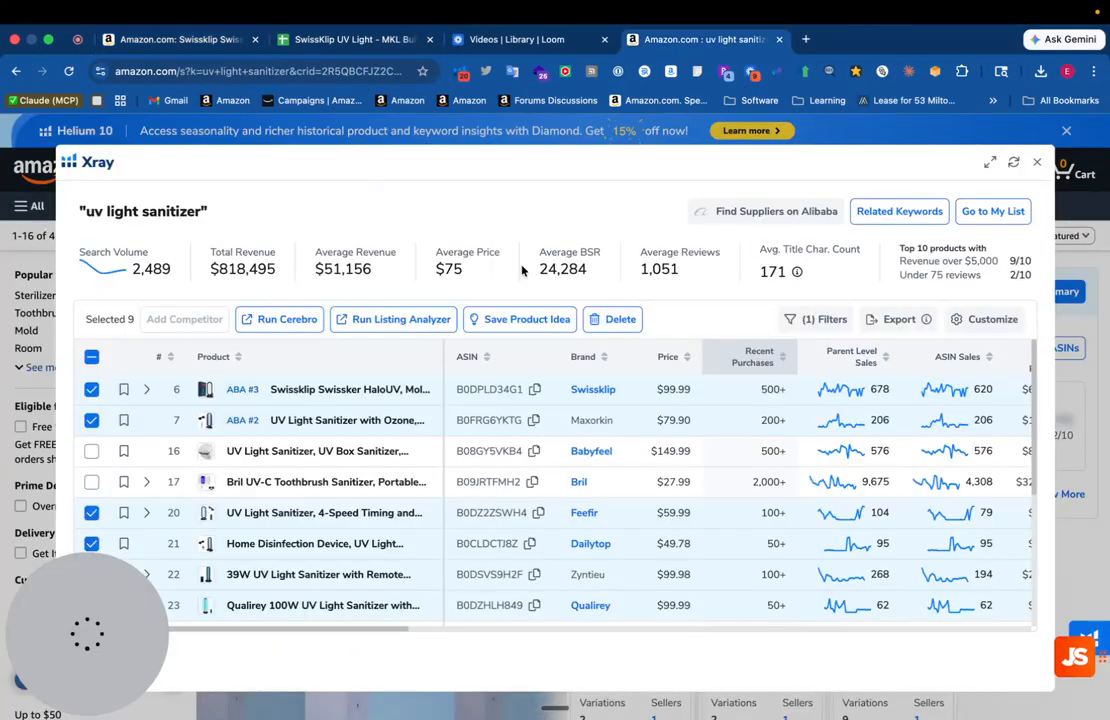
pyautogui.click(287, 321)
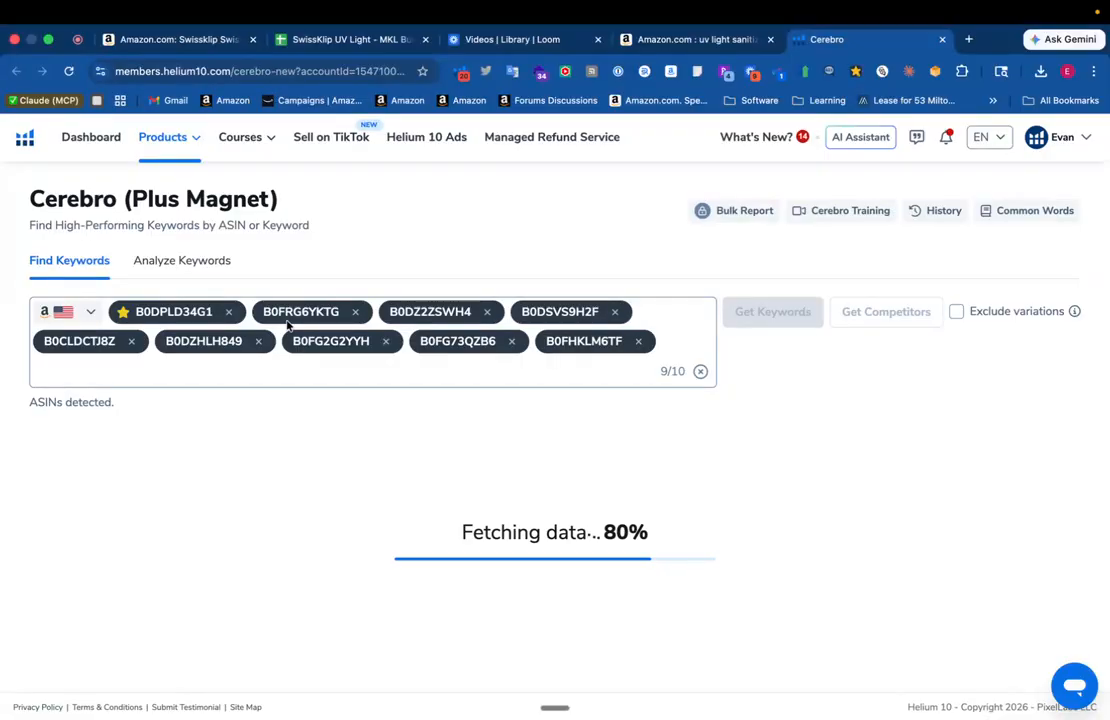
# - Look through the Cerebro keyword results and their ranking columns, and export them as a CSV file
pyautogui.scroll(-1, 418, 295)
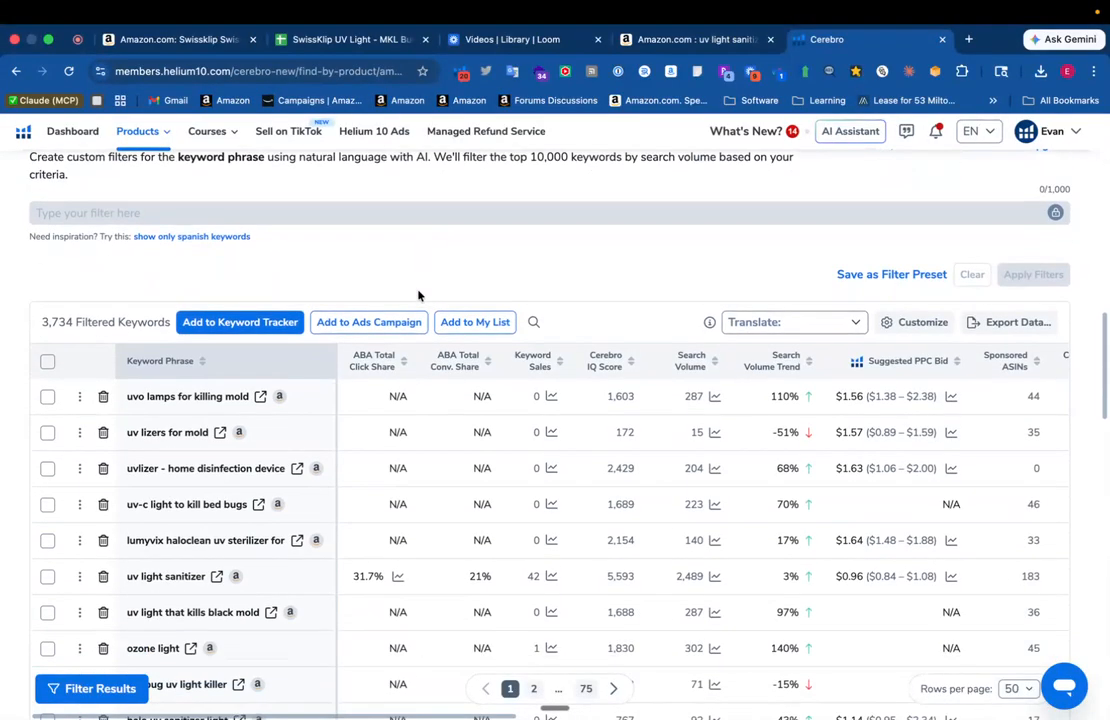
pyautogui.scroll(1, 419, 296)
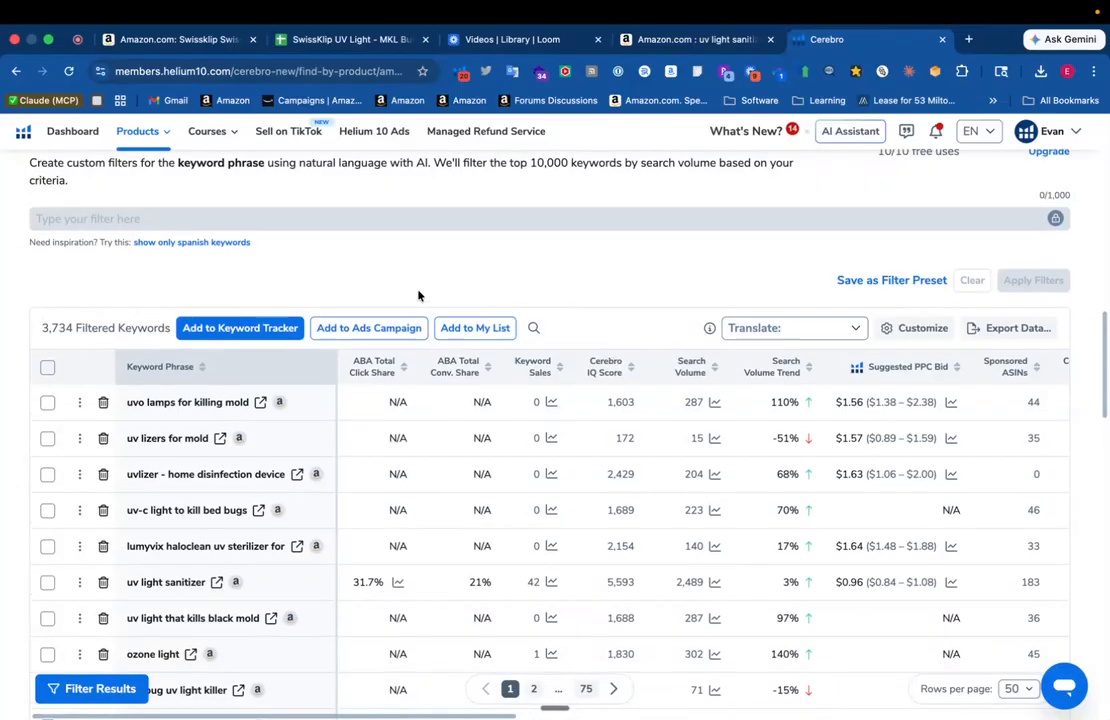
pyautogui.scroll(-1, 419, 296)
pyautogui.scroll(1, 419, 297)
pyautogui.hscroll(15, 585, 451)
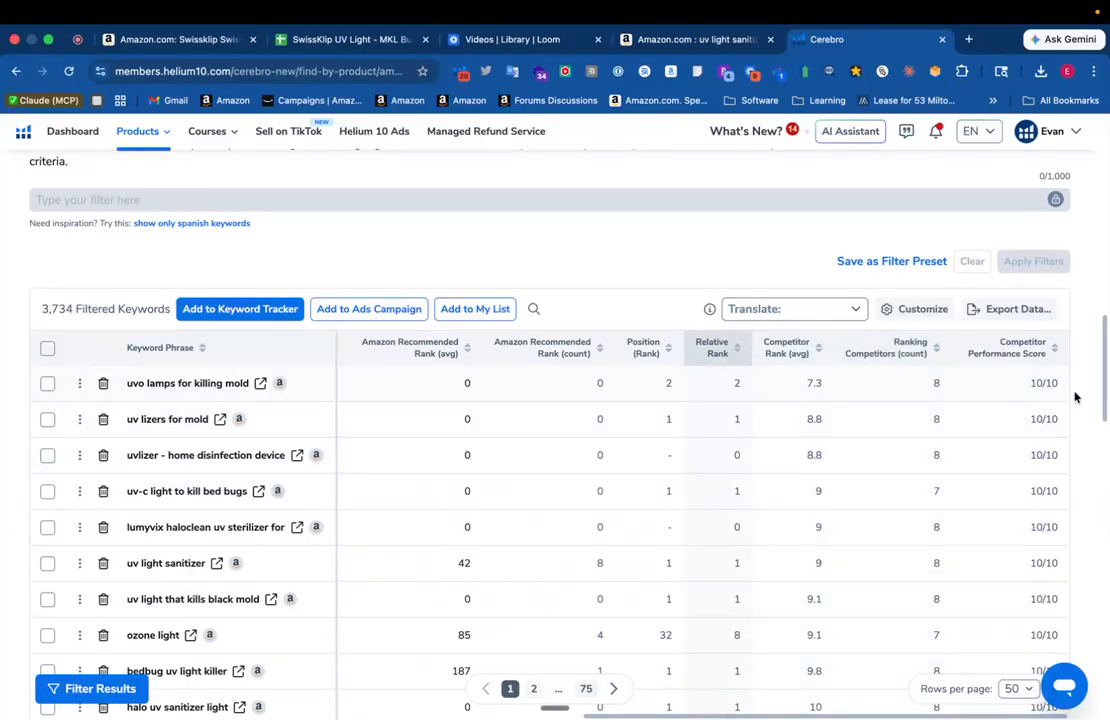
pyautogui.scroll(10, 721, 263)
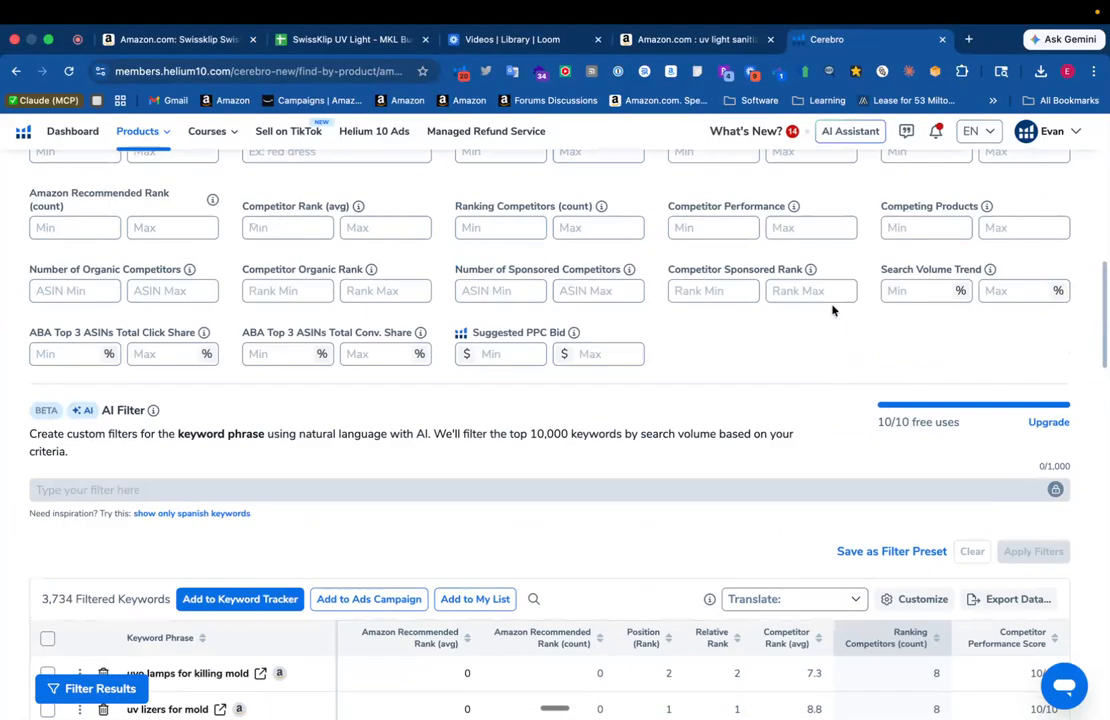
pyautogui.scroll(-10, 390, 302)
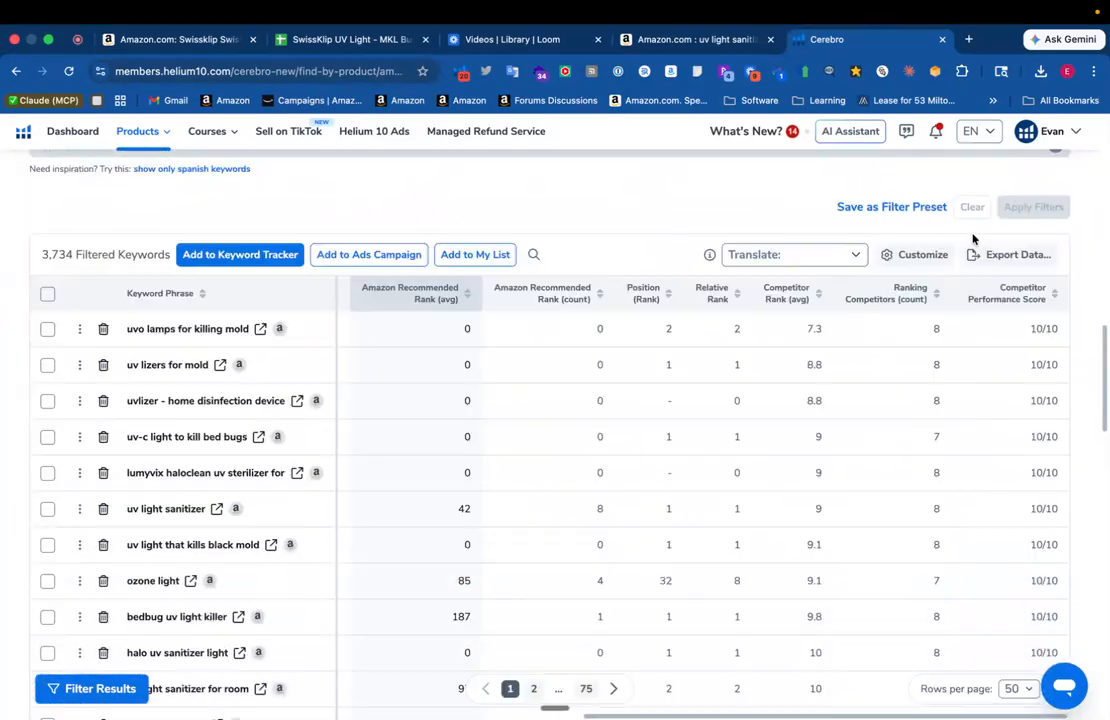
pyautogui.click(976, 254)
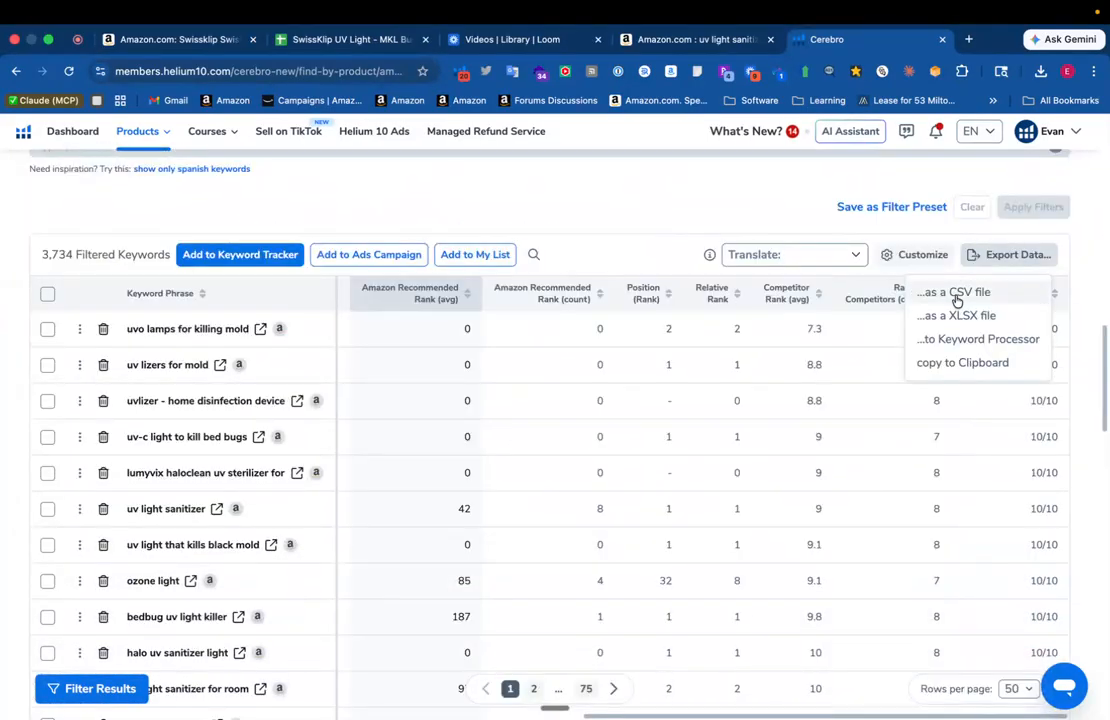
pyautogui.click(956, 298)
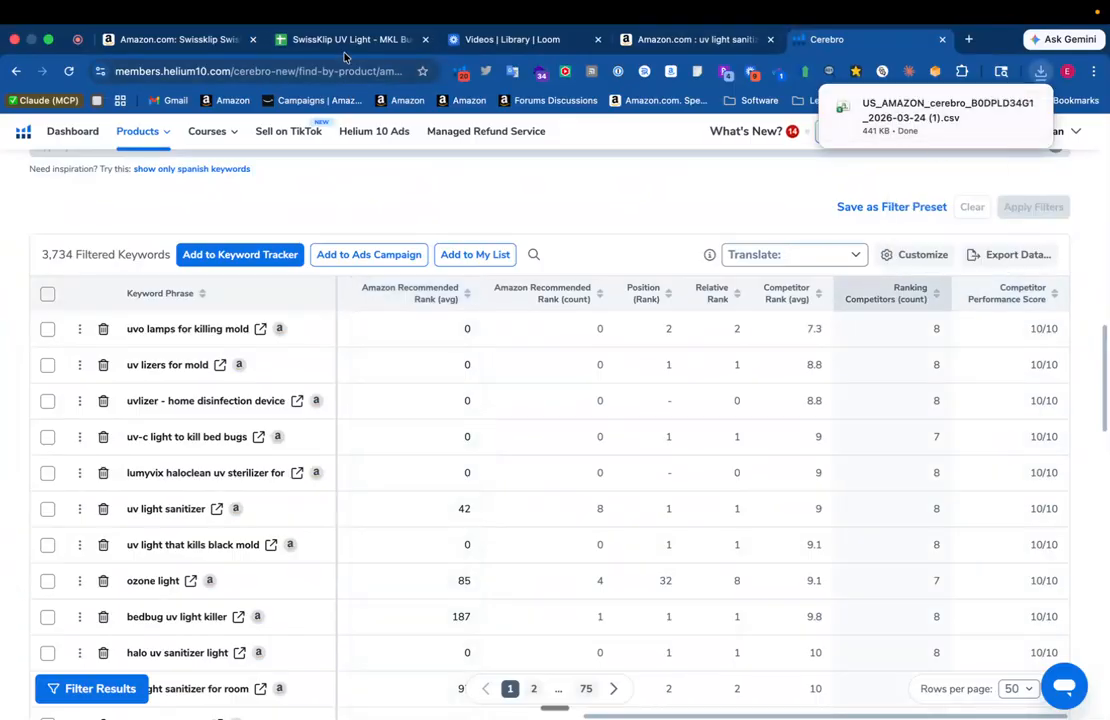
# - Return to the spreadsheet's Cerebro Raw sheet and upload US_AMAZON_cerebro_B0DPLD34G1_2026-03-24 (1).csv for import
pyautogui.click(300, 41)
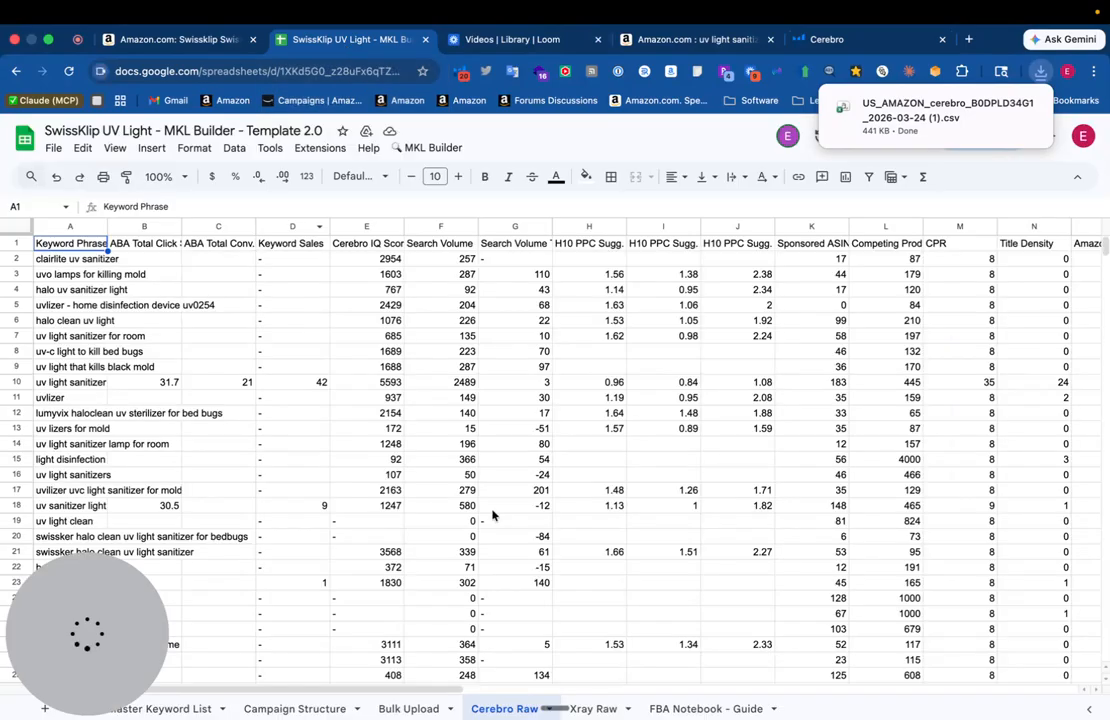
pyautogui.click(53, 148)
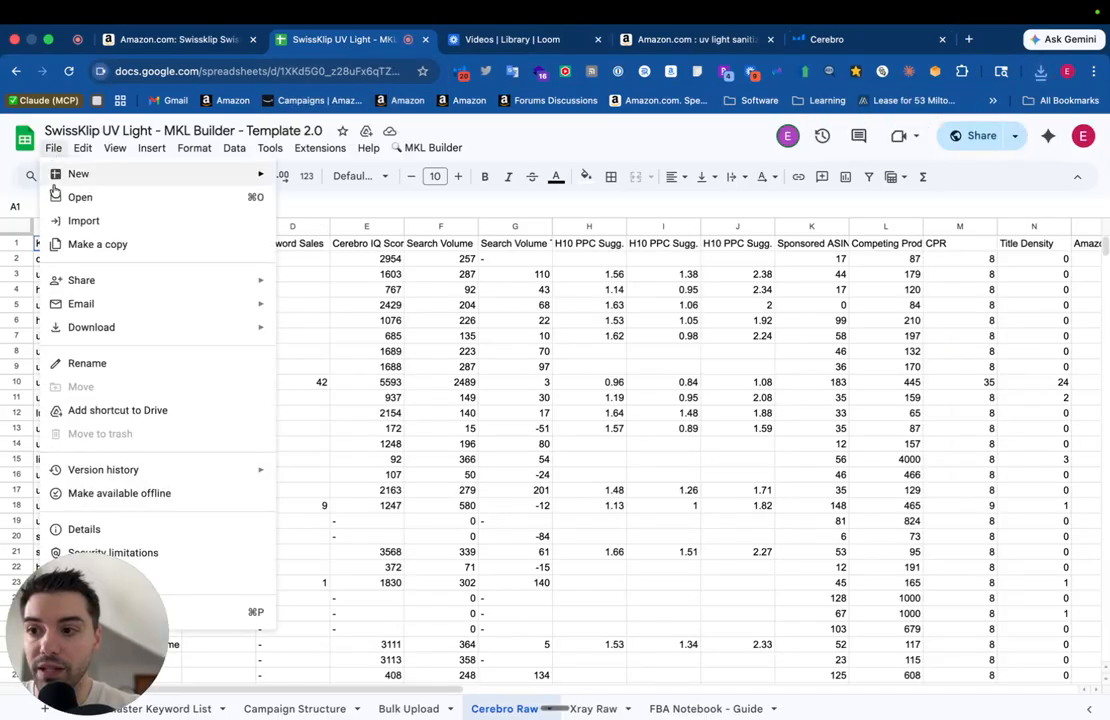
pyautogui.click(76, 220)
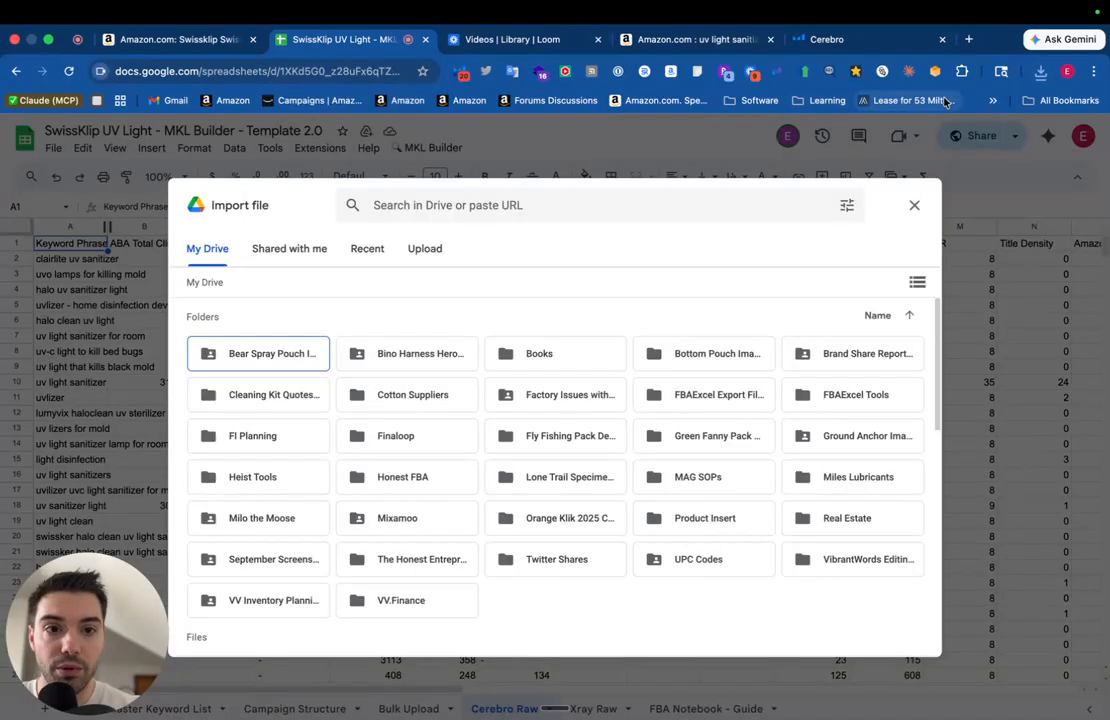
pyautogui.click(424, 249)
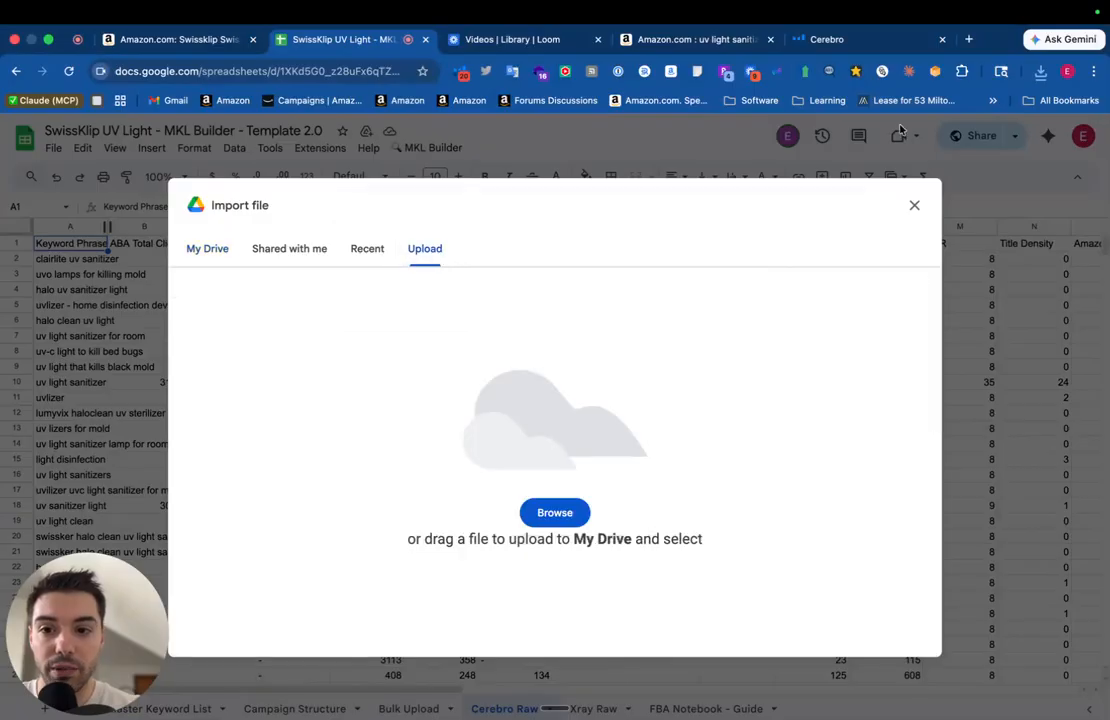
pyautogui.click(1040, 80)
pyautogui.moveTo(941, 154); pyautogui.dragTo(628, 390)
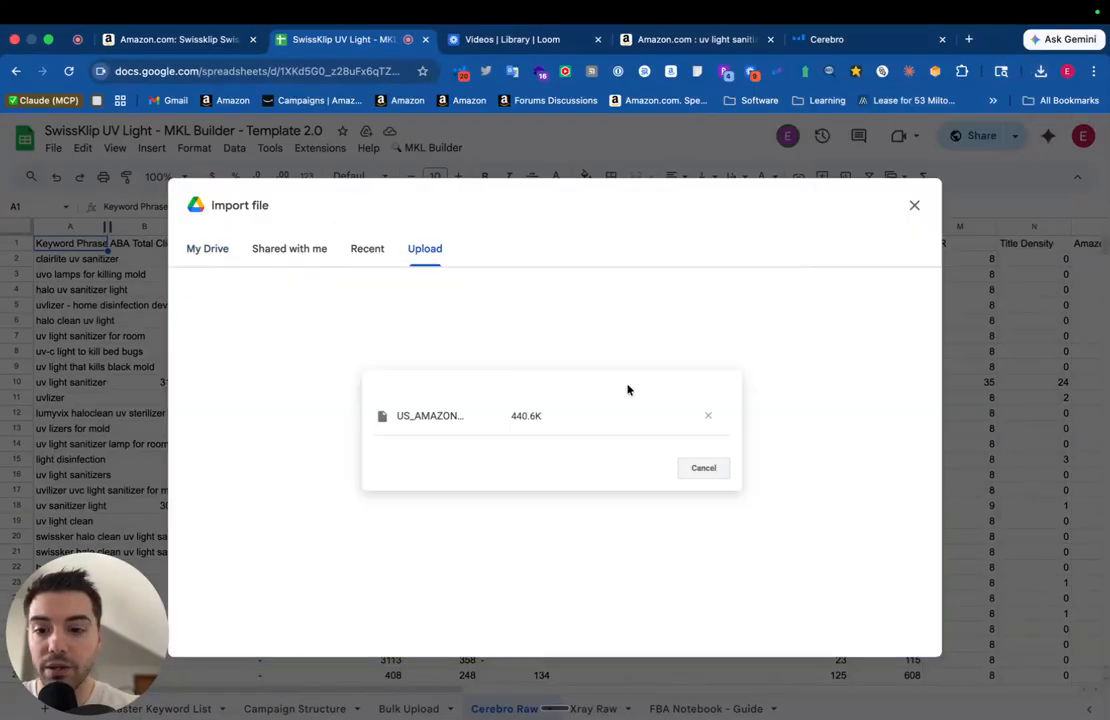
# - Choose to replace the current sheet with the Cerebro file, and close the dialog without importing the data
pyautogui.click(440, 425)
pyautogui.click(466, 494)
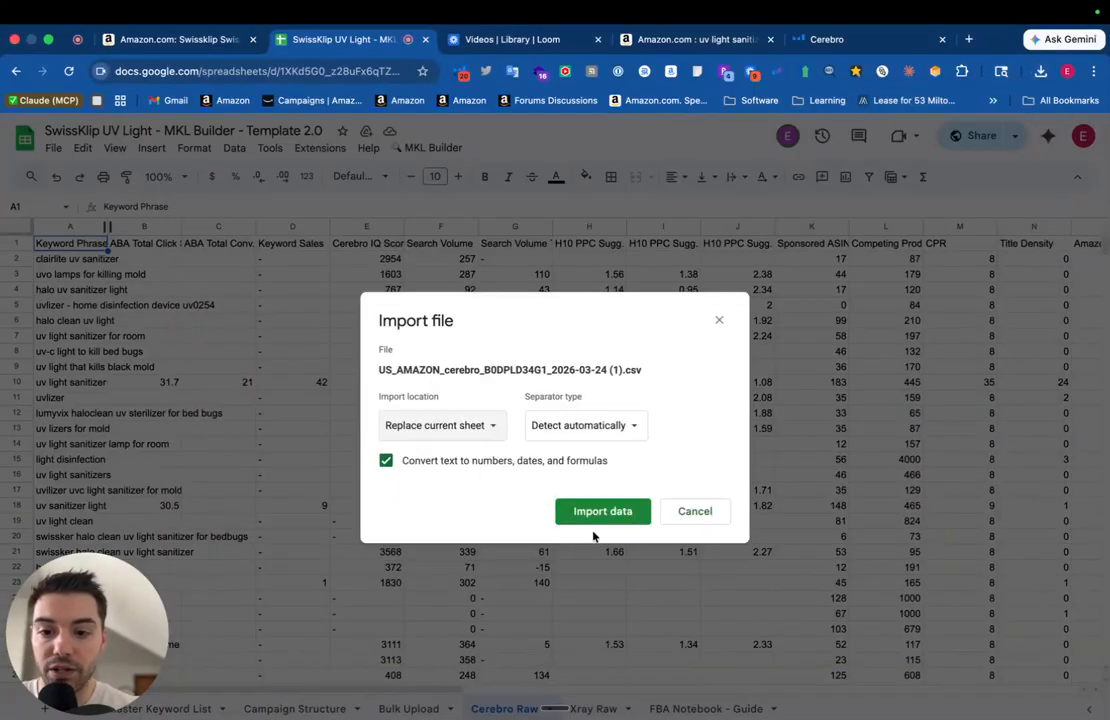
pyautogui.click(722, 319)
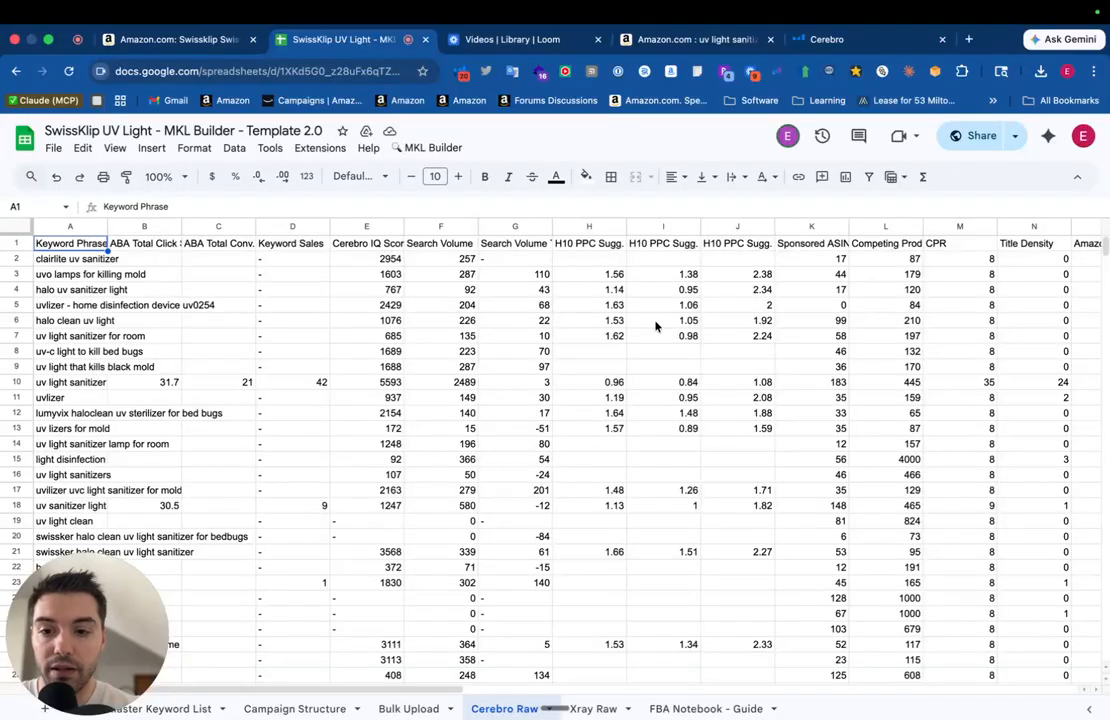
# - Launch MKL Builder's Configure & Run, accept the authorization request and proceed past the unverified-app warning to Master Keyword List
pyautogui.click(444, 148)
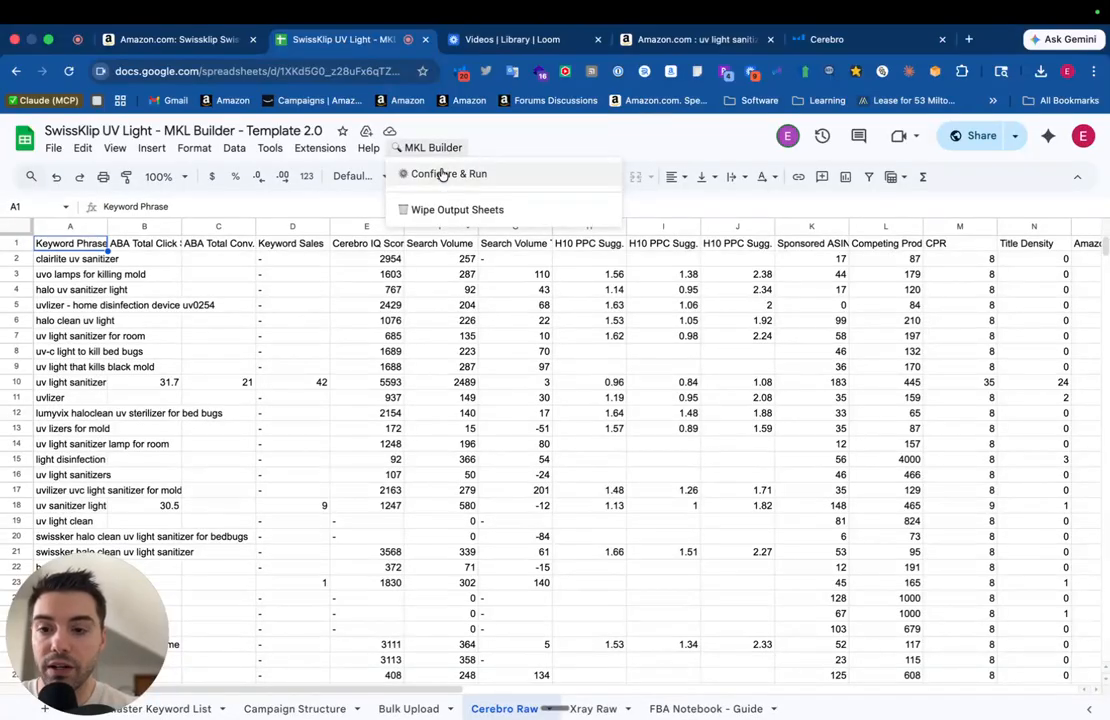
pyautogui.click(443, 175)
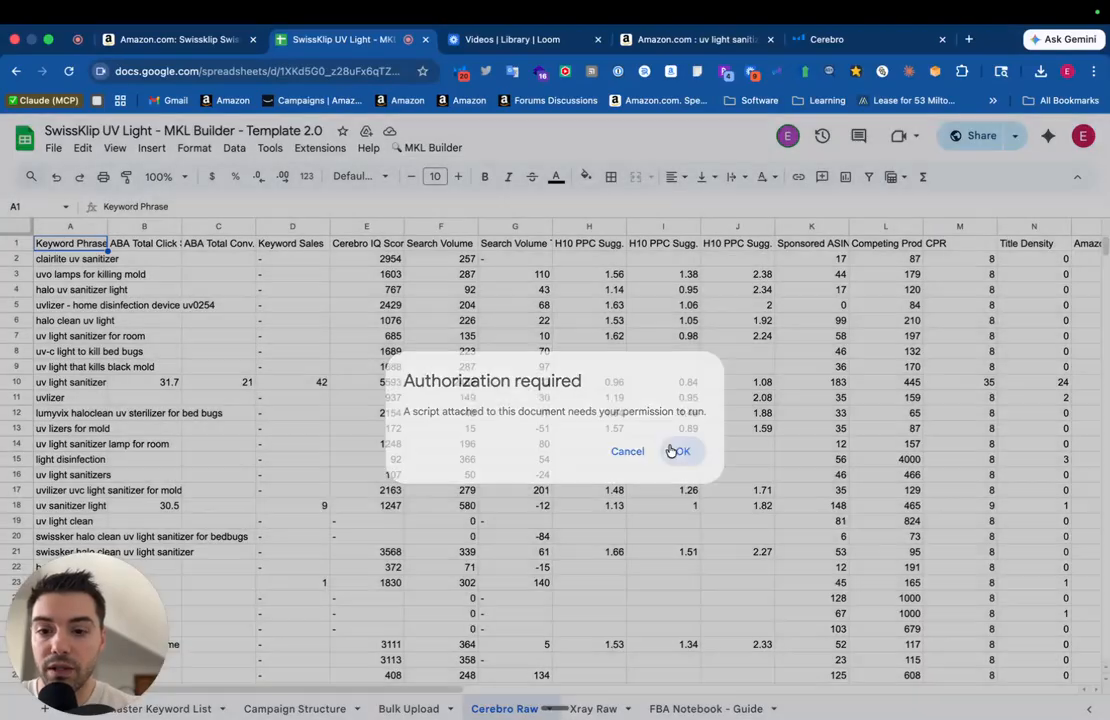
pyautogui.click(671, 451)
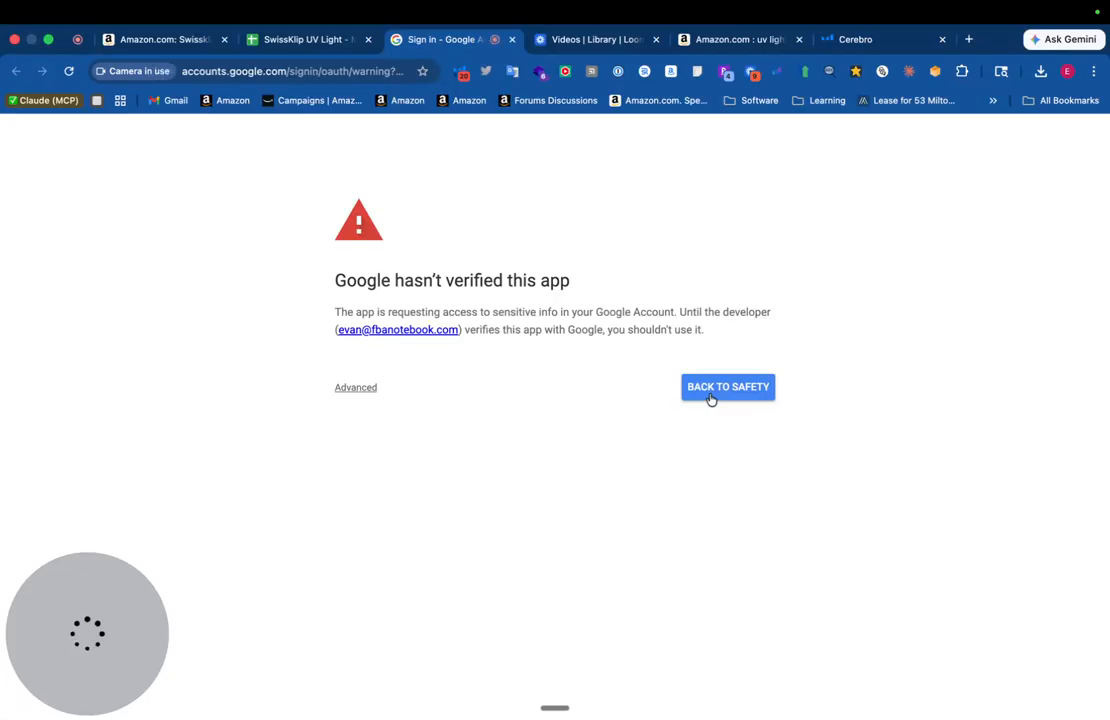
pyautogui.click(356, 388)
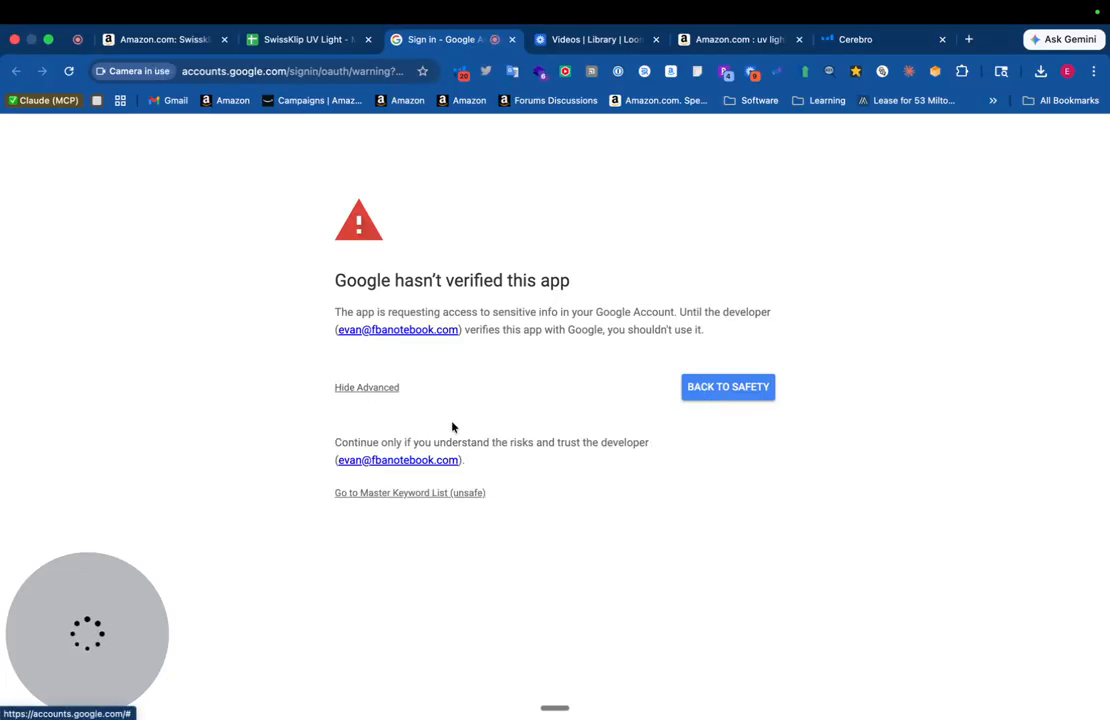
pyautogui.click(417, 493)
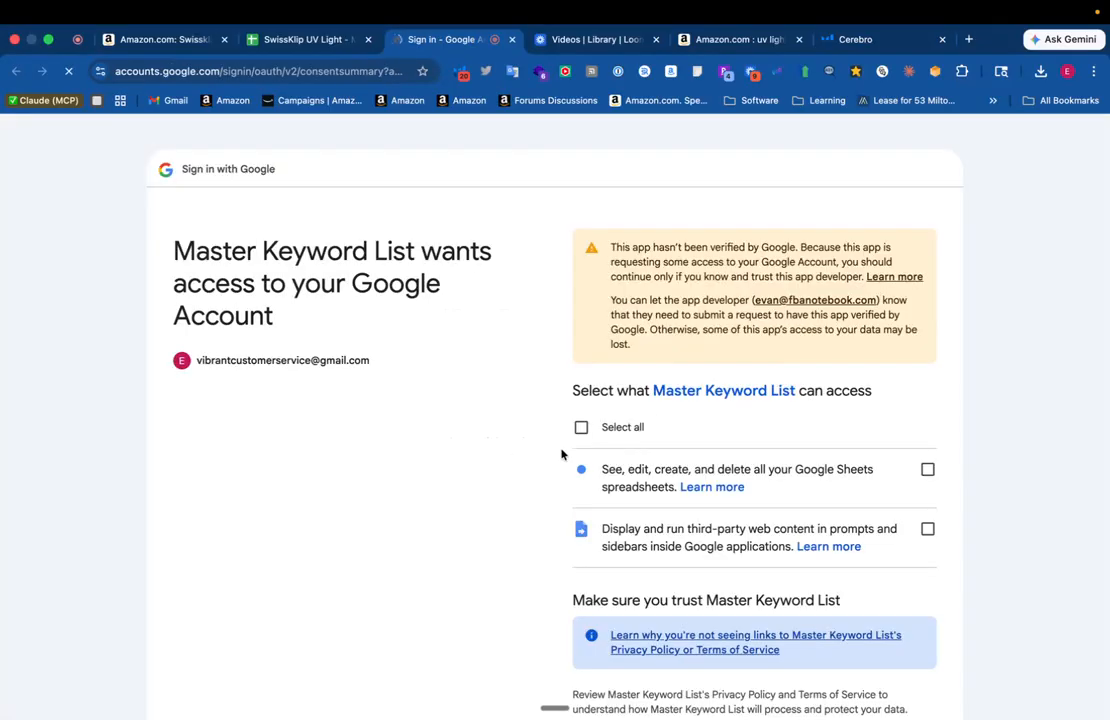
# - Grant Master Keyword List all of the requested Google account permissions and continue
pyautogui.click(578, 427)
pyautogui.scroll(-1, 594, 458)
pyautogui.scroll(-5, 594, 458)
pyautogui.click(781, 590)
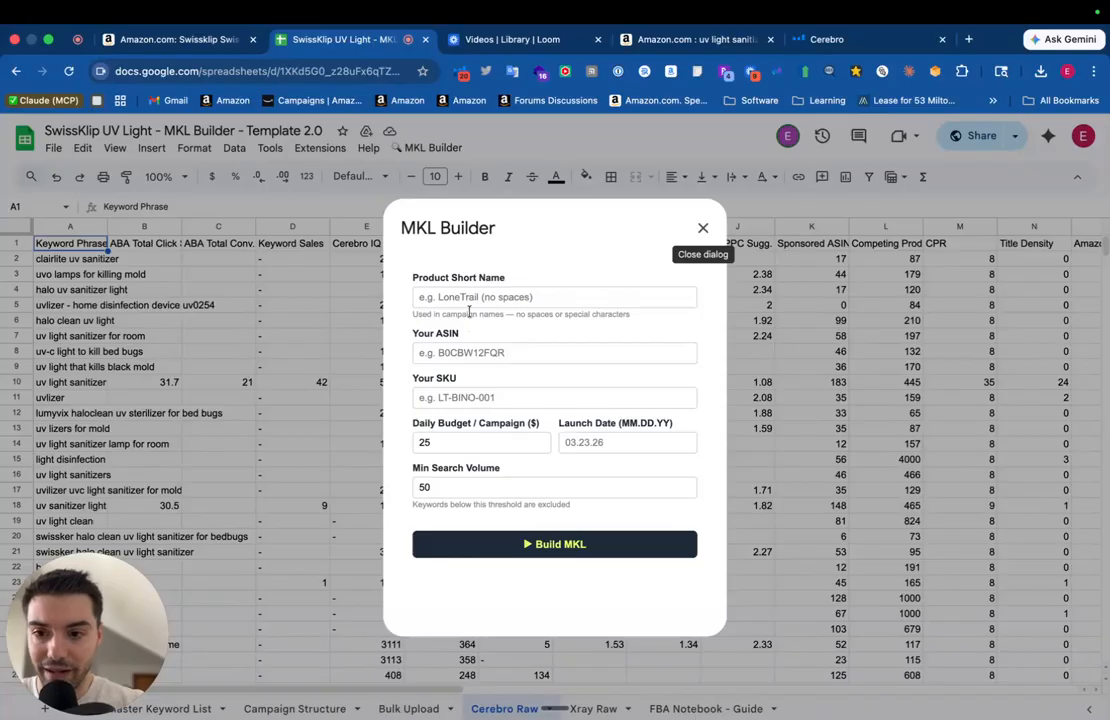
# - Examine the MKL Builder form's SKU, daily budget, launch date and product short name fields, and close it without building
pyautogui.click(467, 398)
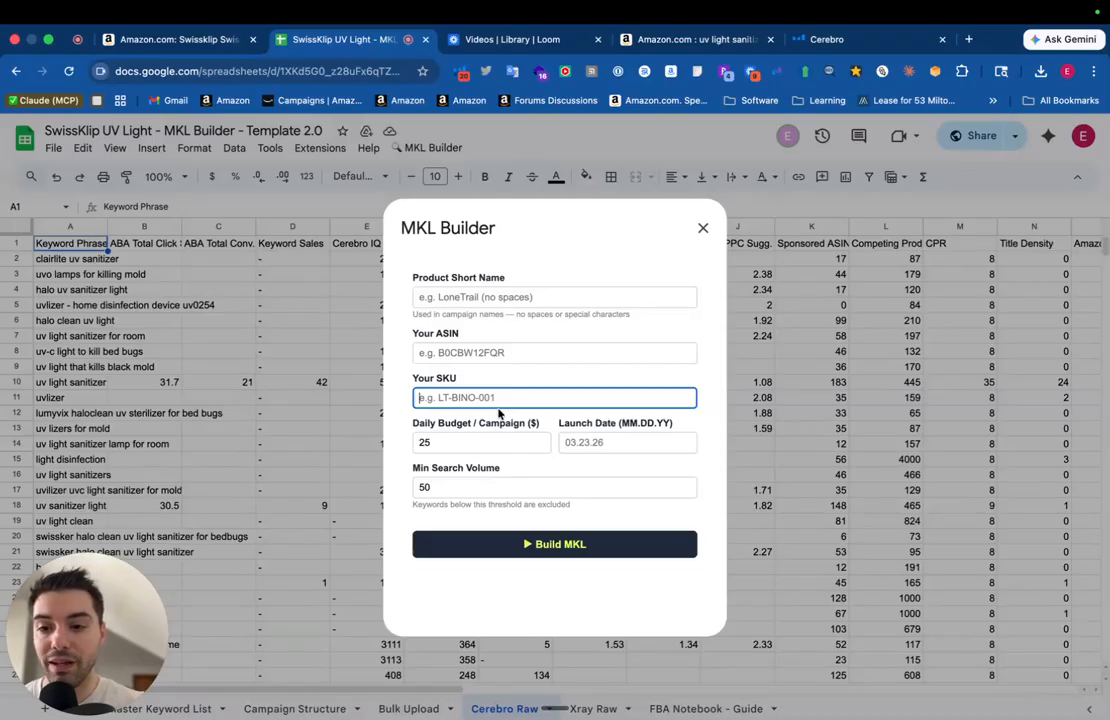
pyautogui.click(468, 440)
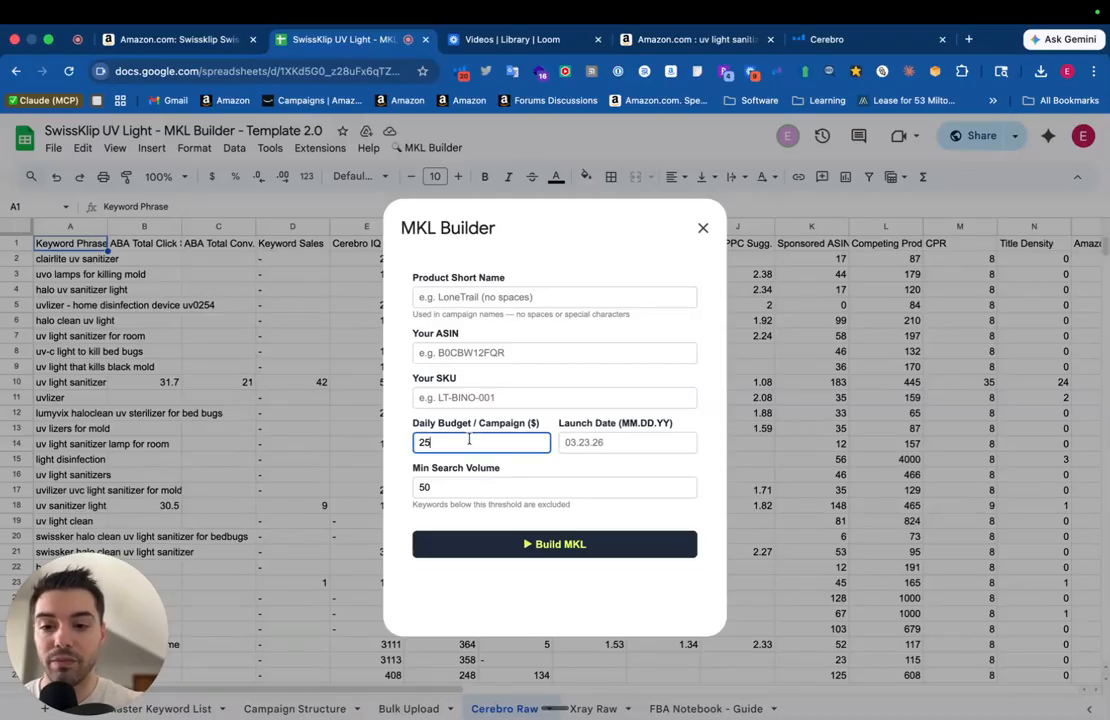
pyautogui.click(588, 442)
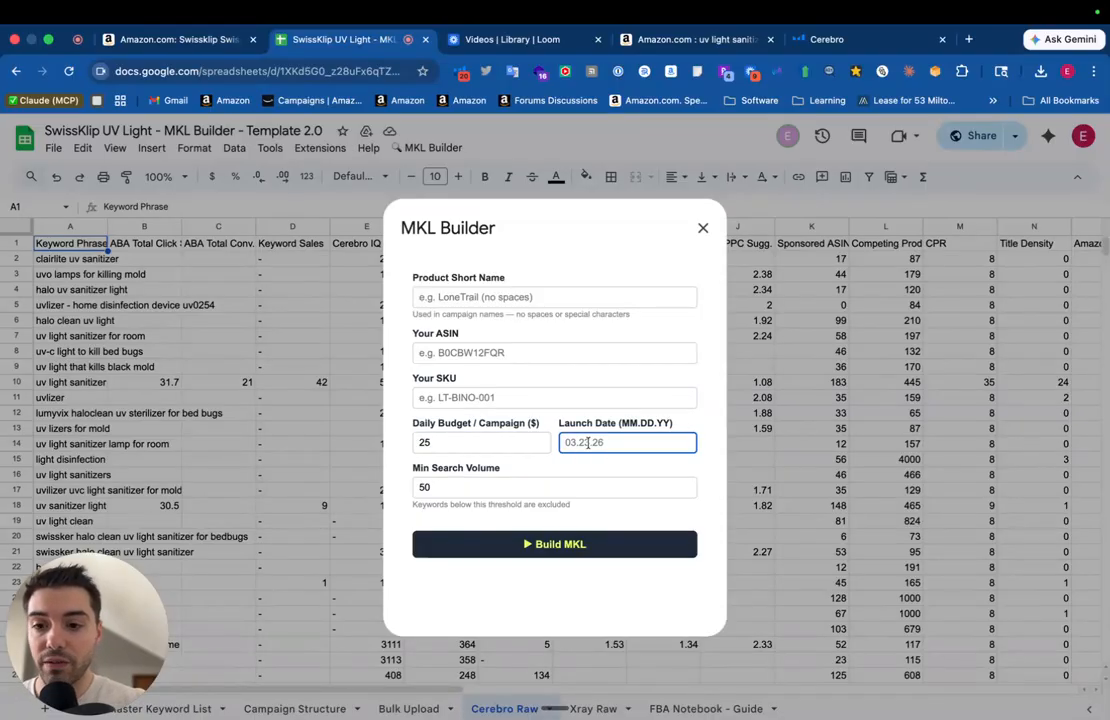
pyautogui.click(508, 296)
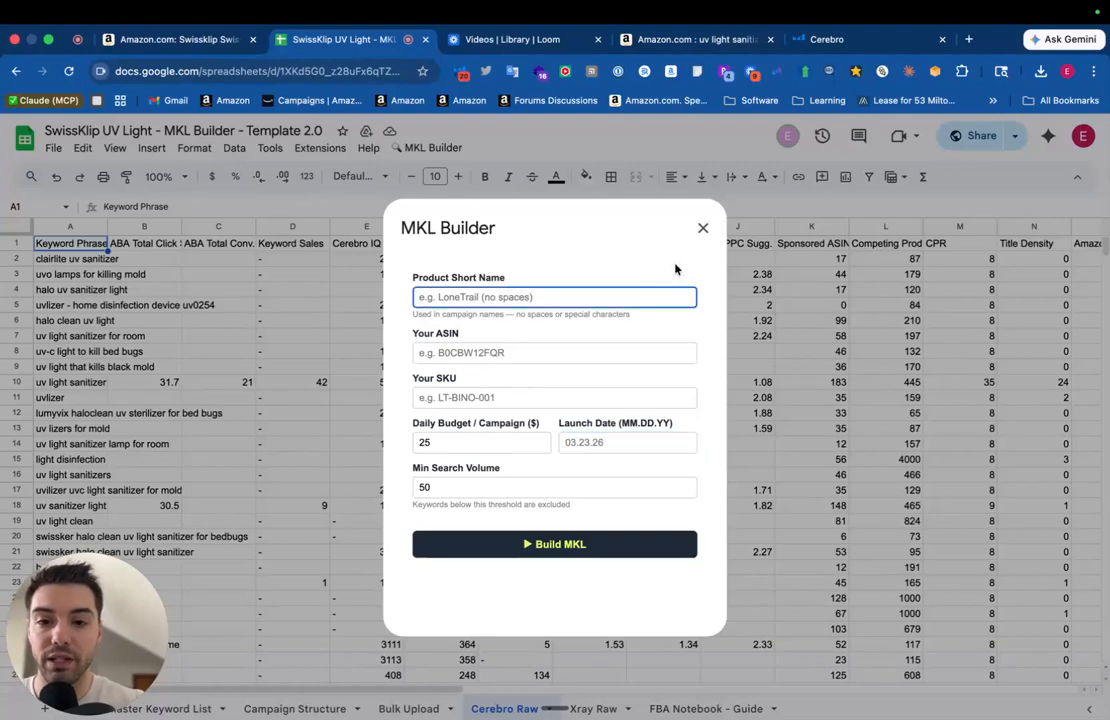
pyautogui.click(702, 228)
# - Open the Master Keyword List sheet and examine the competitor intelligence table and the keyword rankings below it
pyautogui.click(170, 708)
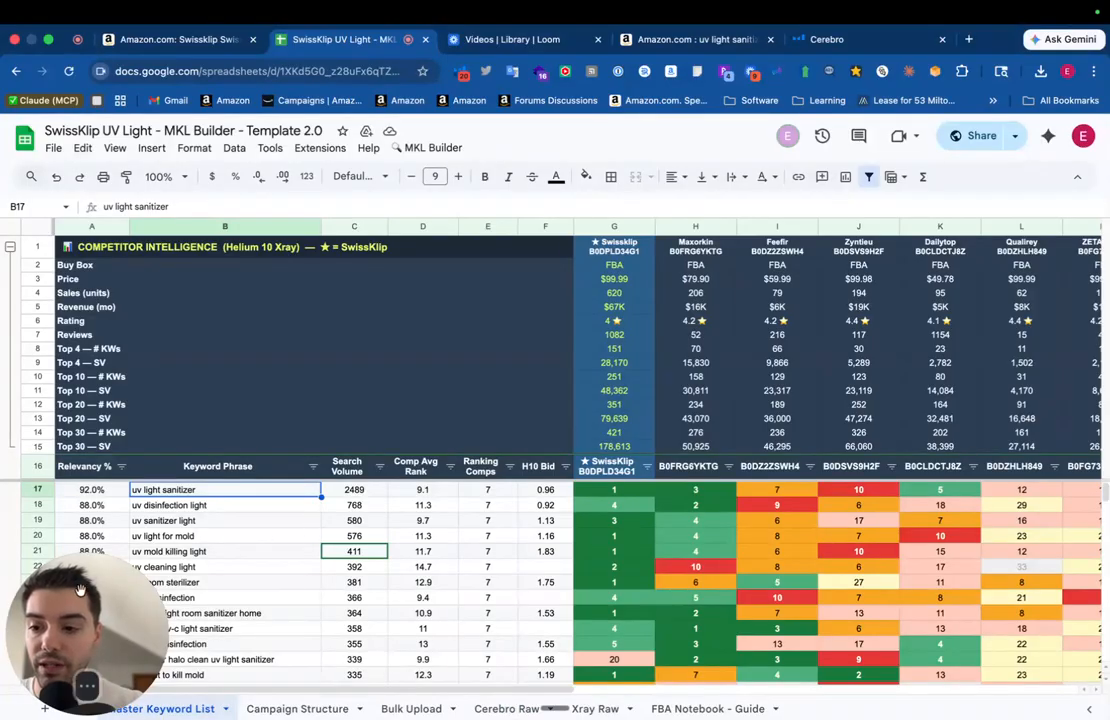
pyautogui.moveTo(1022, 200); pyautogui.dragTo(88, 633)
pyautogui.click(87, 279)
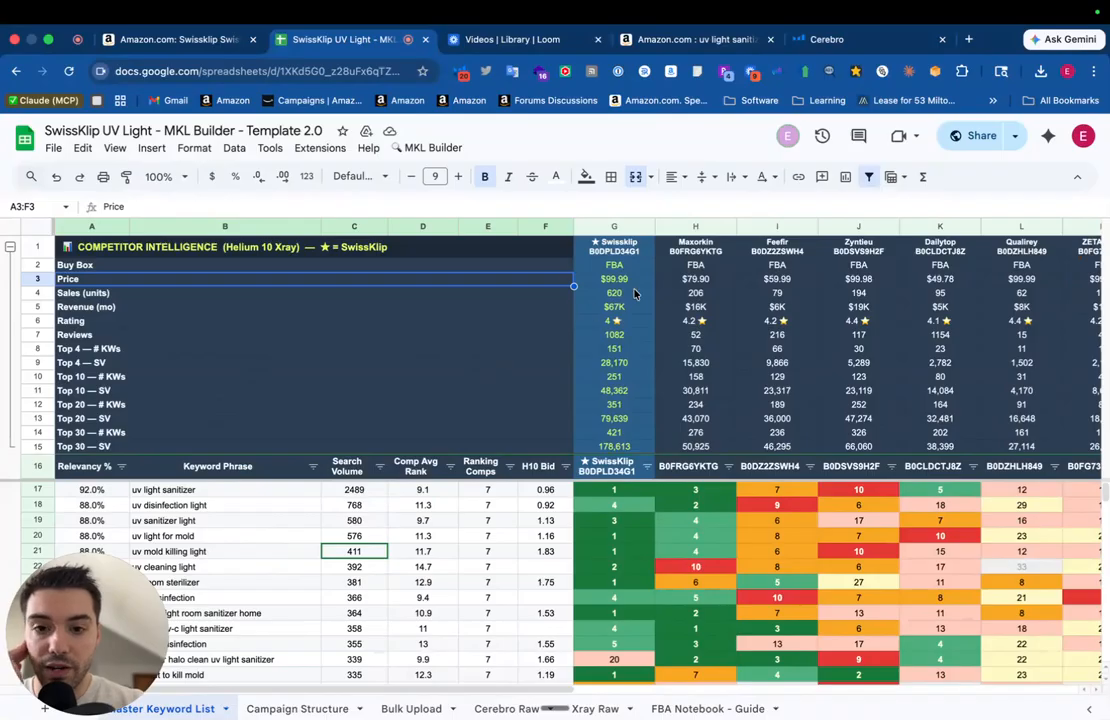
pyautogui.hscroll(4, 600, 320)
pyautogui.hscroll(-4, 638, 300)
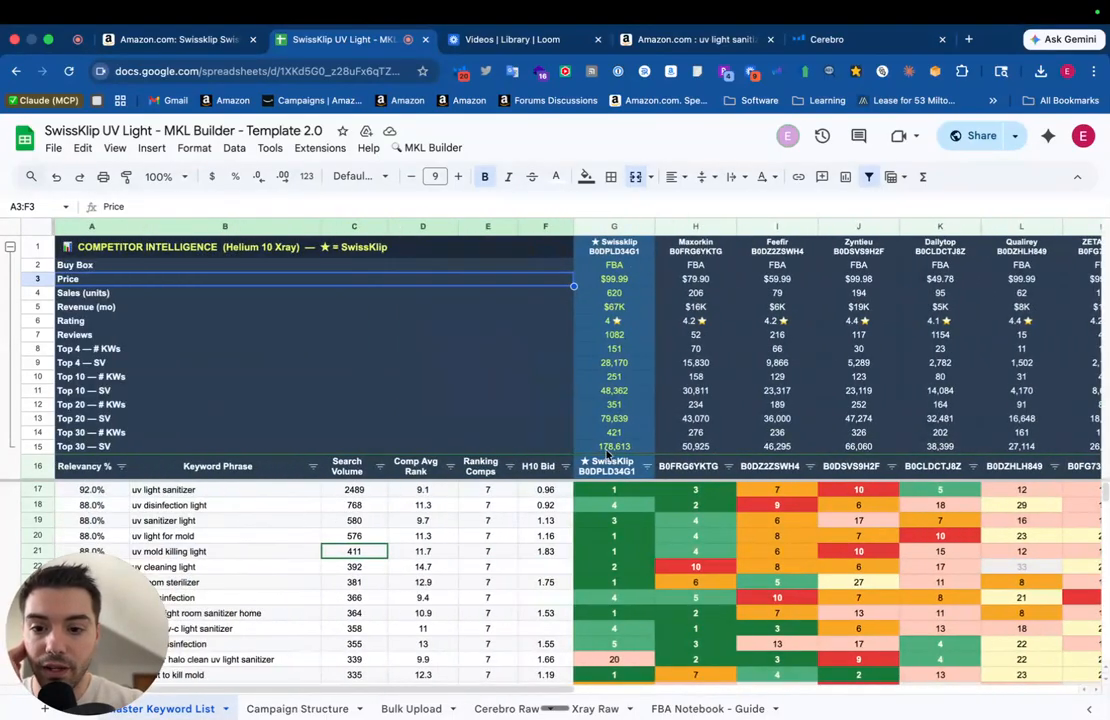
pyautogui.scroll(-5, 598, 528)
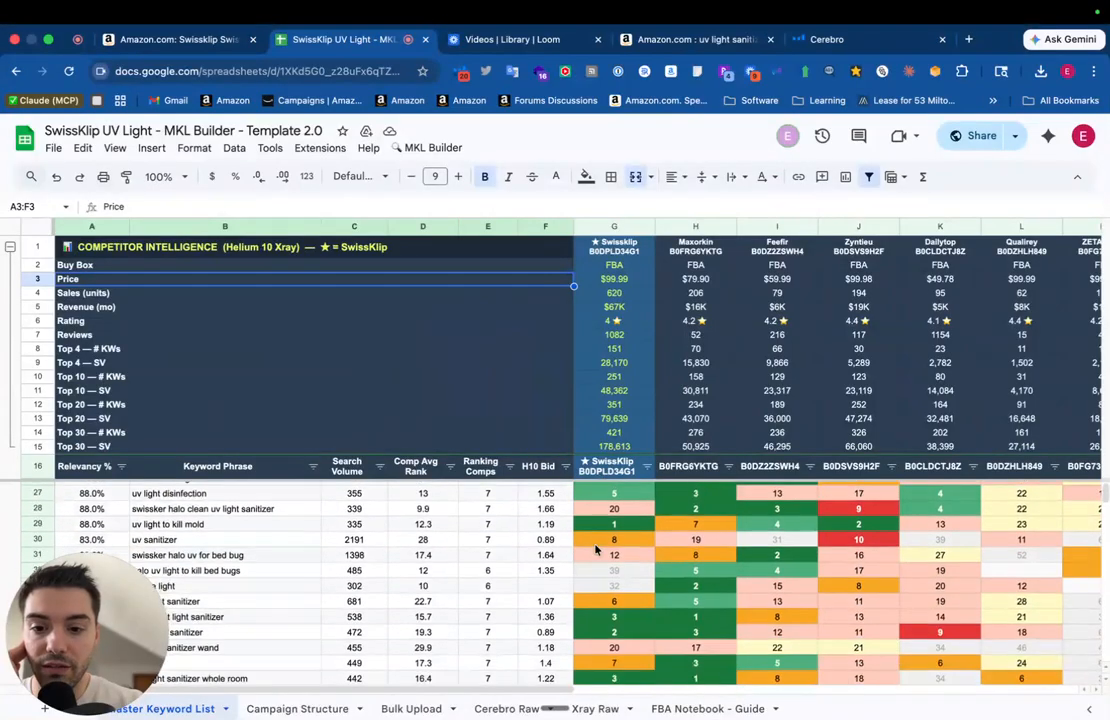
# - Examine the relevancy percentages and keyword phrases of the first keyword rows, "uv light sanitizer" and "uv disinfection light"
pyautogui.scroll(5, 597, 545)
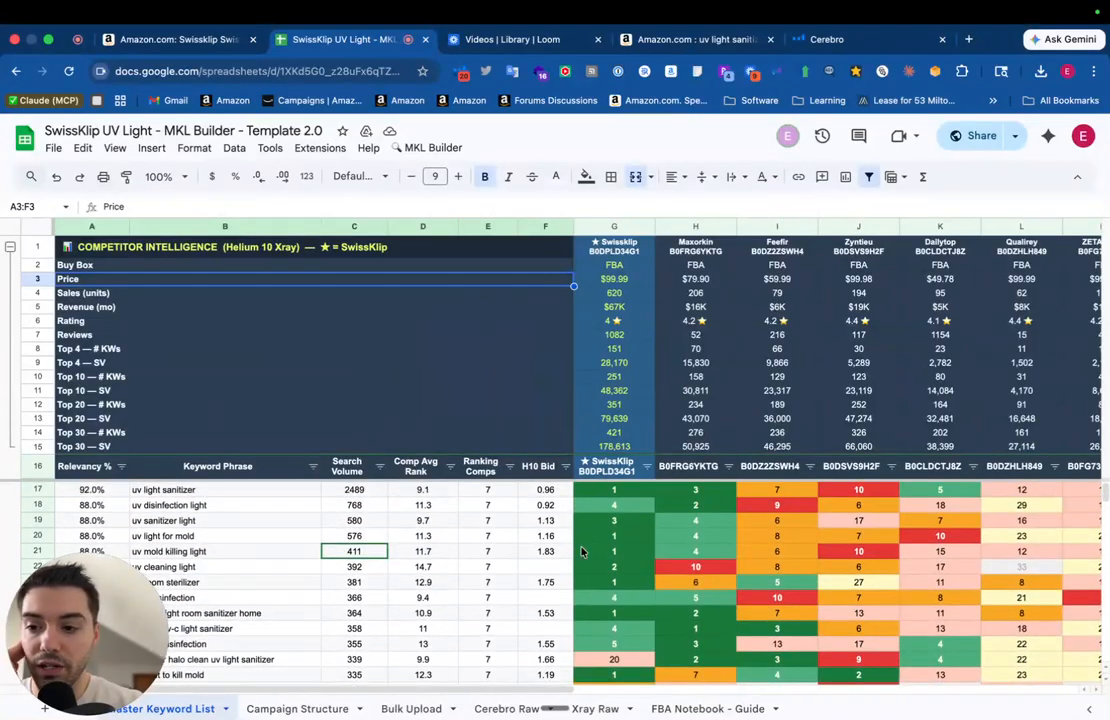
pyautogui.click(214, 492)
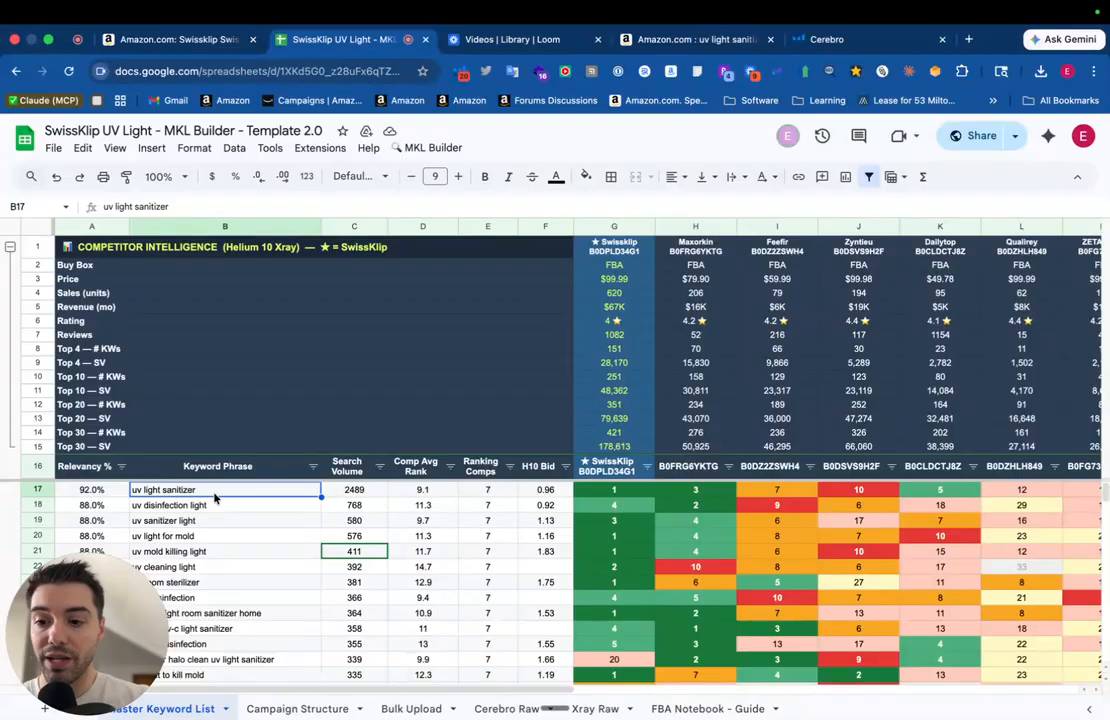
pyautogui.click(97, 492)
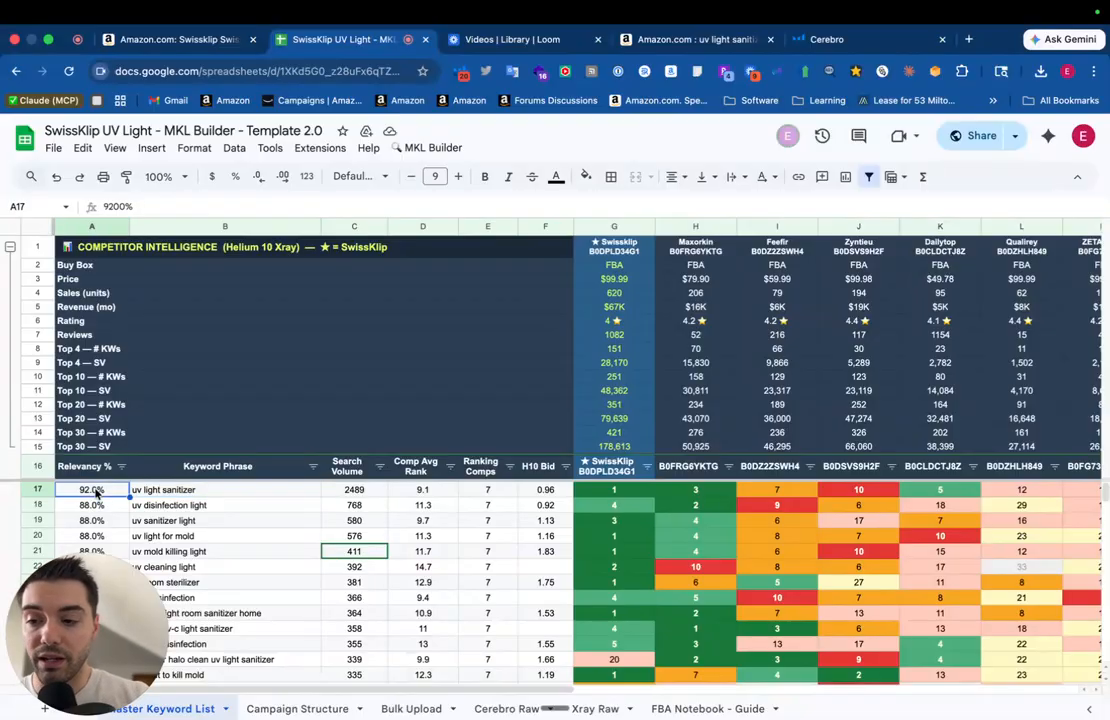
pyautogui.click(168, 506)
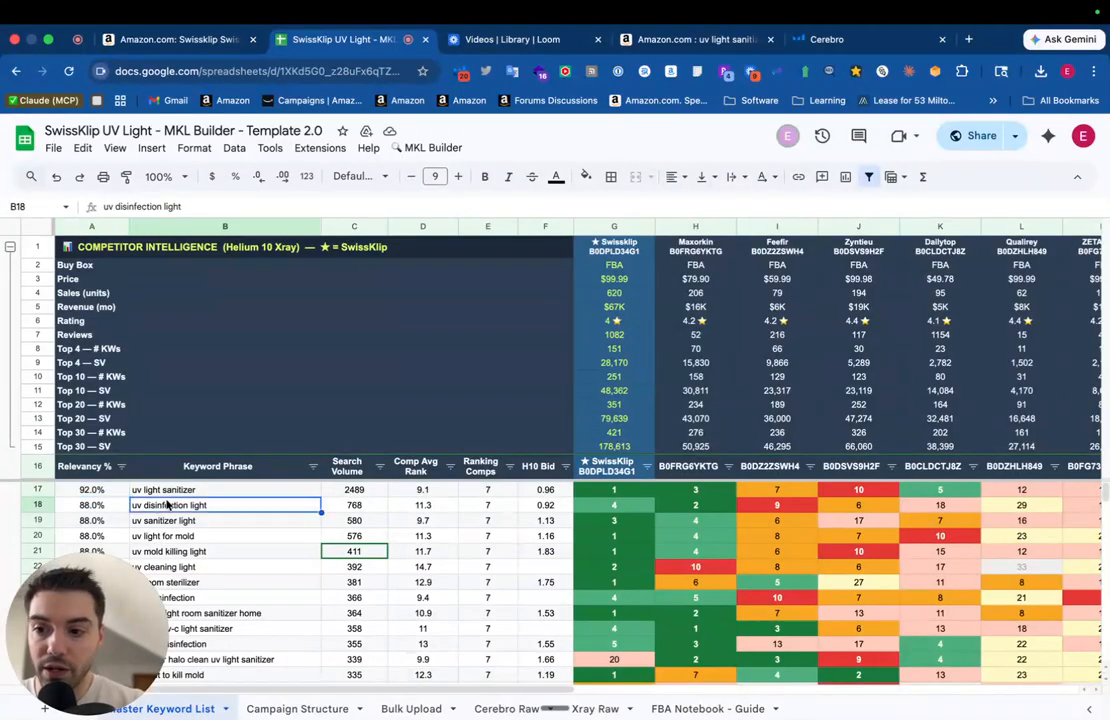
pyautogui.click(150, 490)
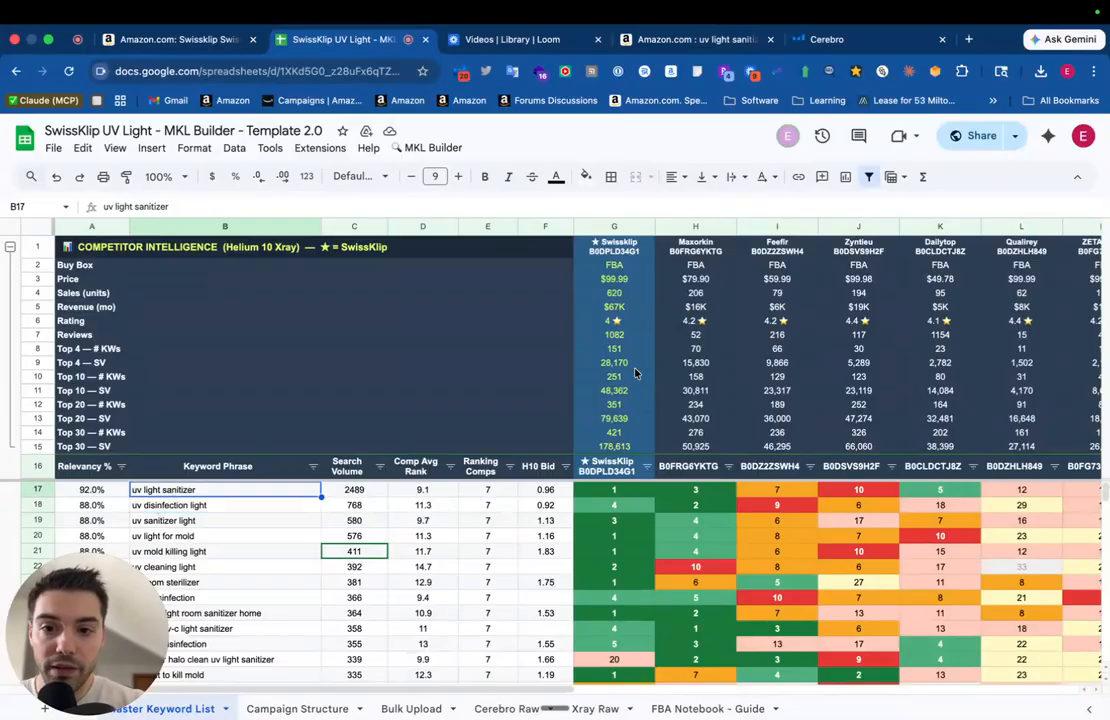
# - Compare the prices and monthly revenue of SwissKlip and its competitors, and check SwissKlip's rating in the competitor intelligence table
pyautogui.hscroll(5, 635, 373)
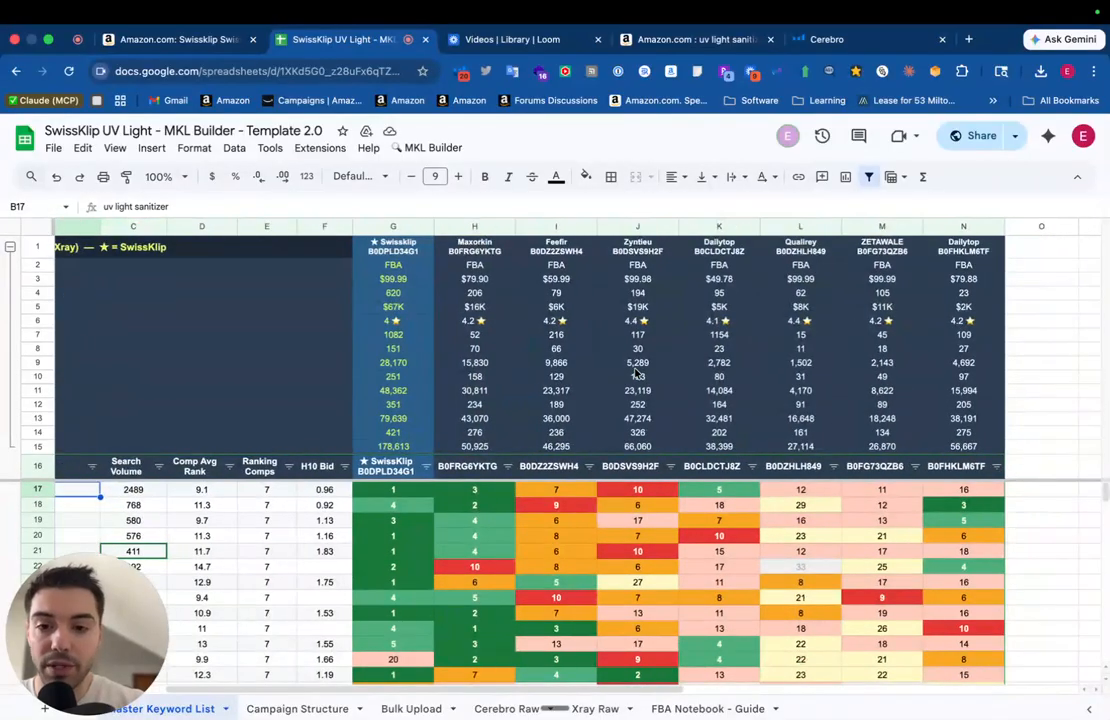
pyautogui.moveTo(393, 279); pyautogui.dragTo(955, 288)
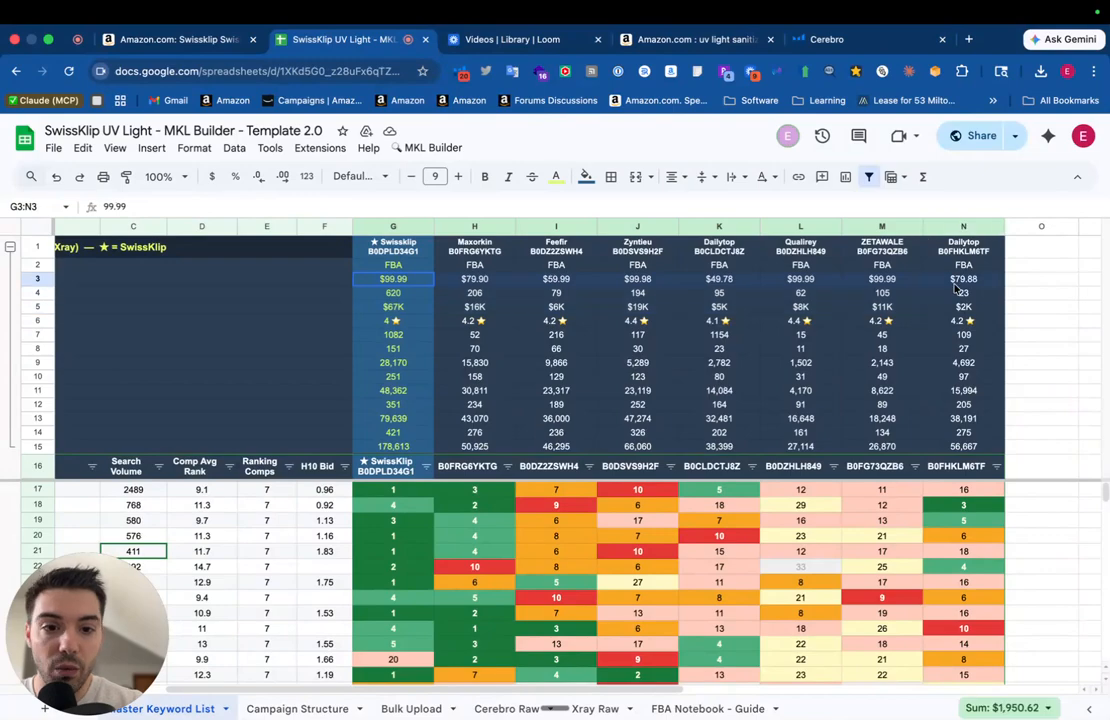
pyautogui.moveTo(400, 310); pyautogui.dragTo(960, 307)
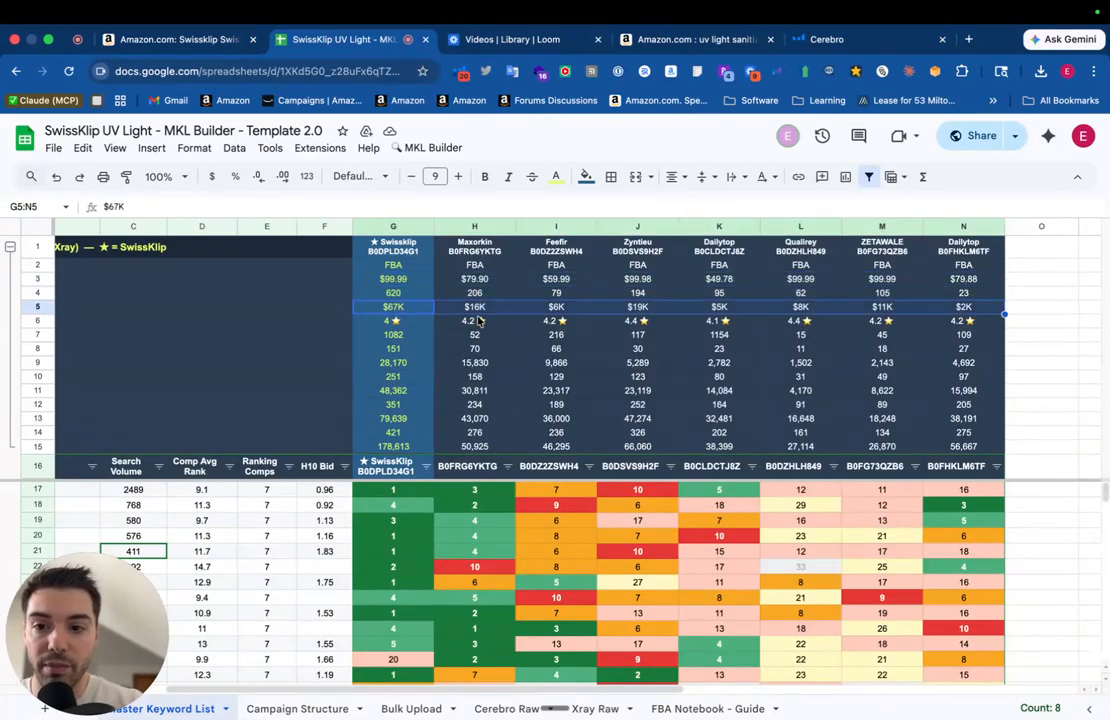
pyautogui.click(394, 280)
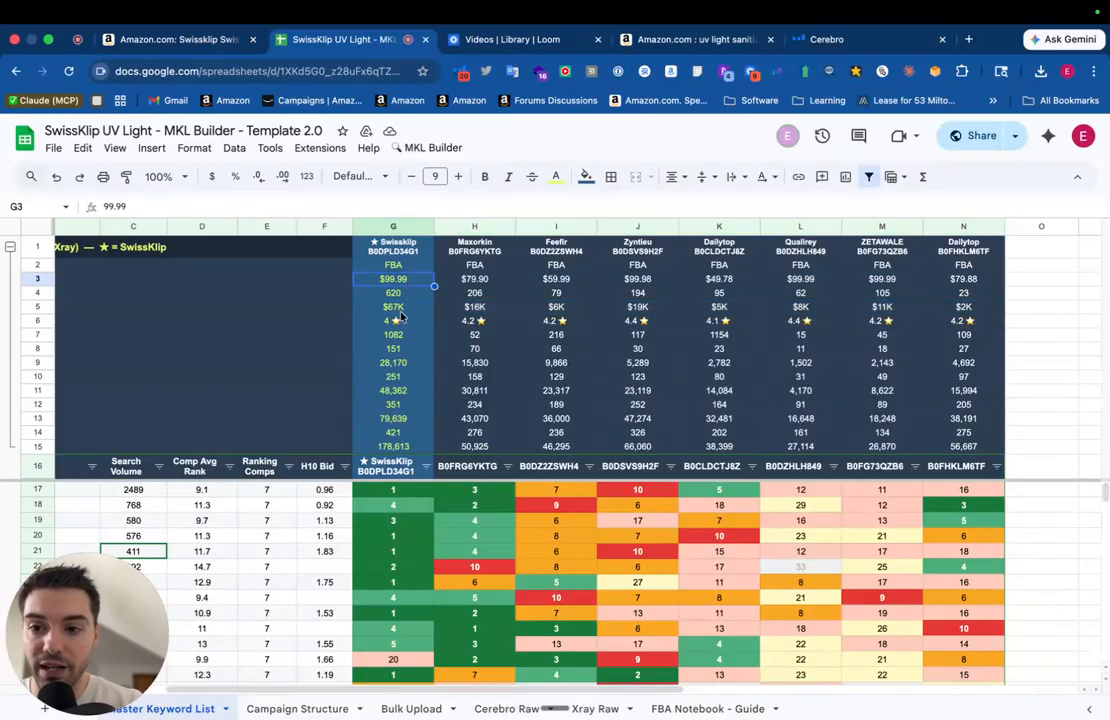
pyautogui.click(400, 311)
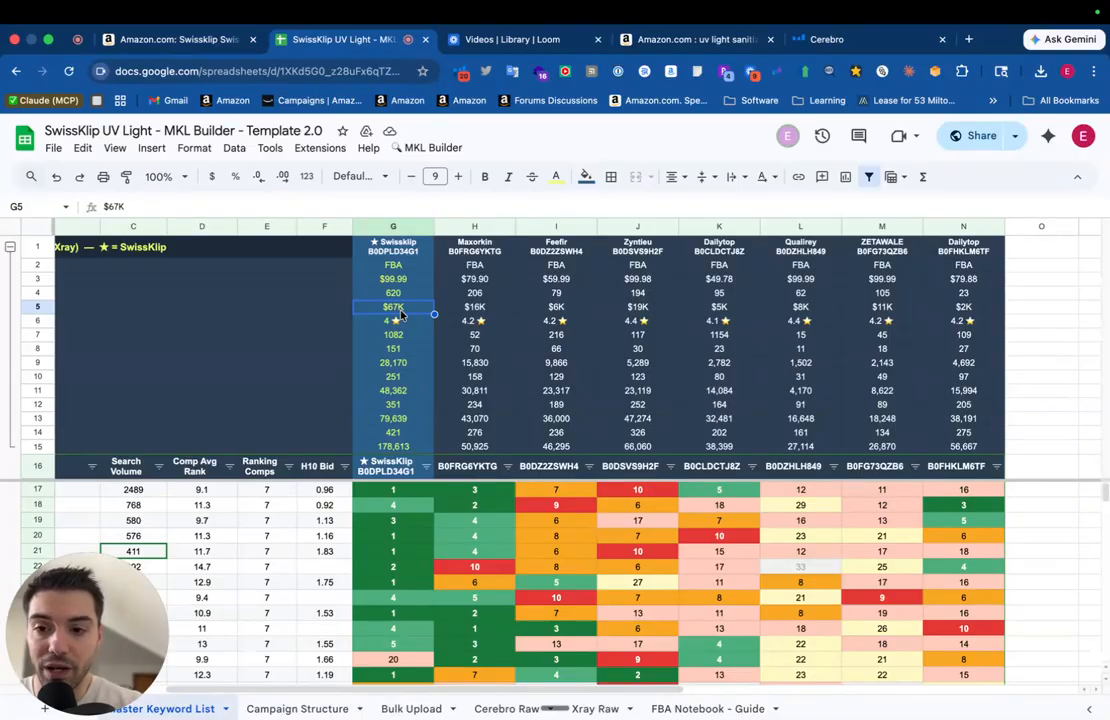
pyautogui.moveTo(398, 280); pyautogui.dragTo(626, 286)
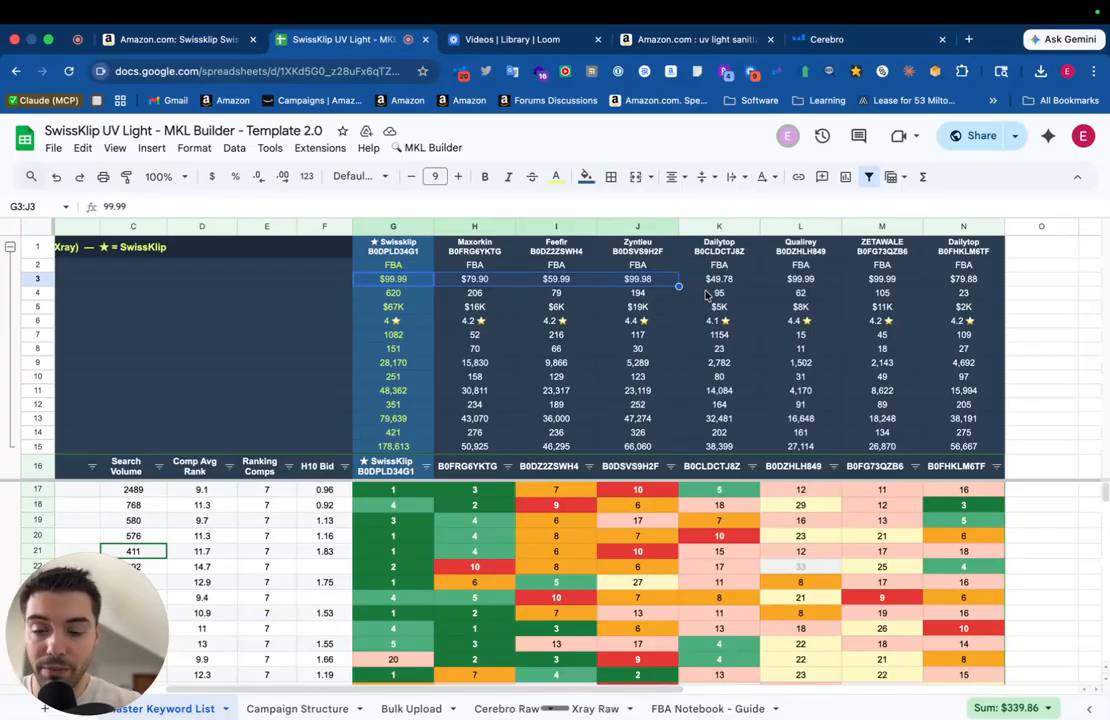
pyautogui.click(716, 280)
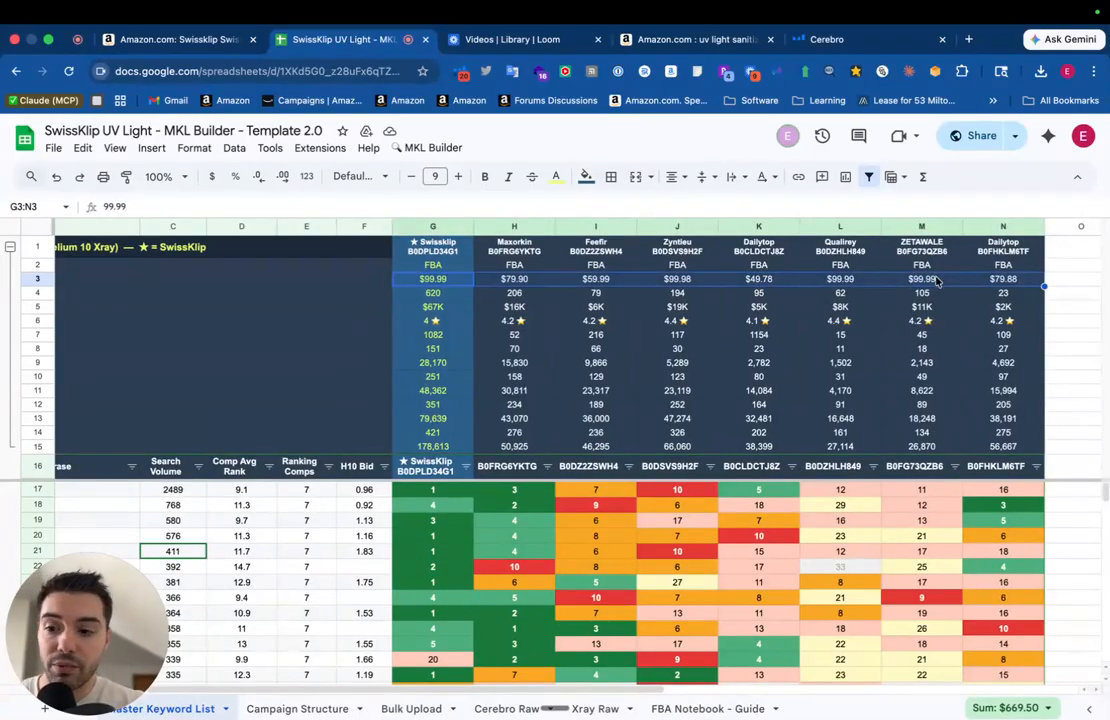
pyautogui.click(936, 281)
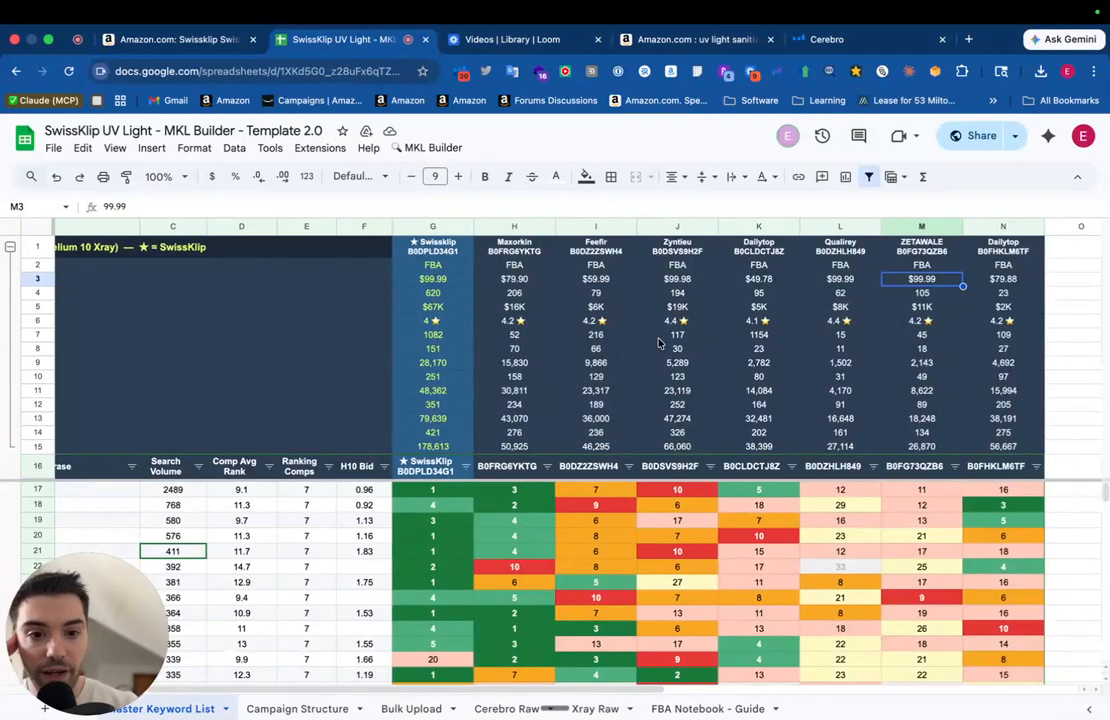
pyautogui.click(419, 322)
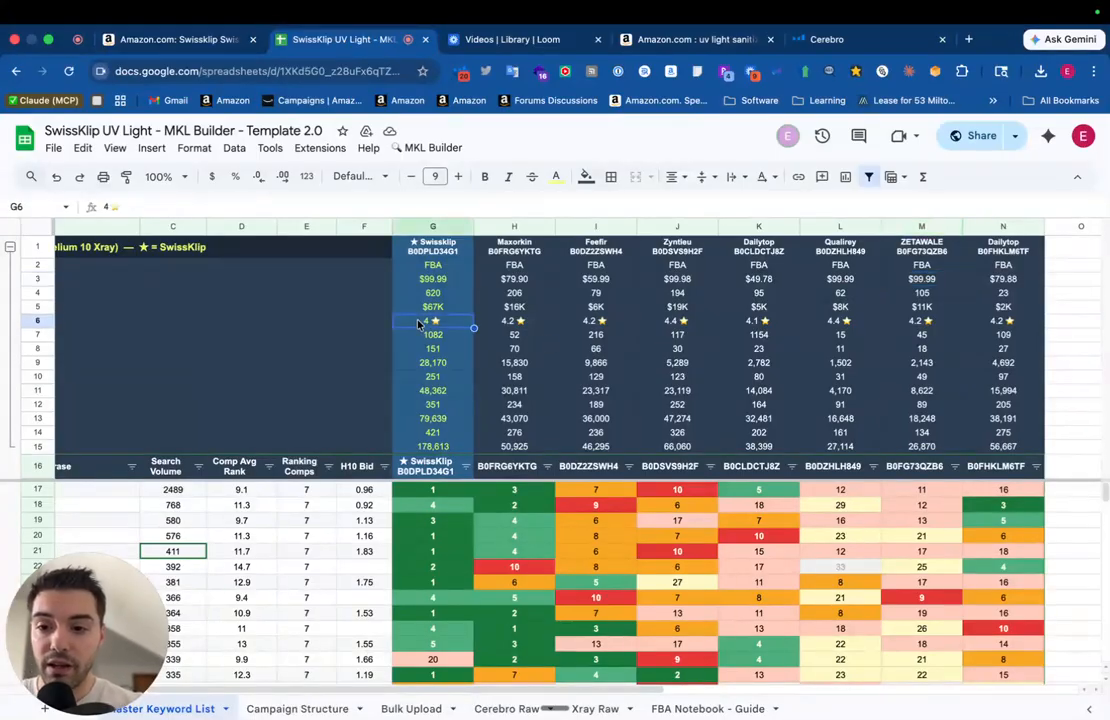
# - Compare the Top 4 and Top 10 search volume rows across SwissKlip and all competitors
pyautogui.hscroll(-2, 419, 322)
pyautogui.hscroll(-3, 419, 322)
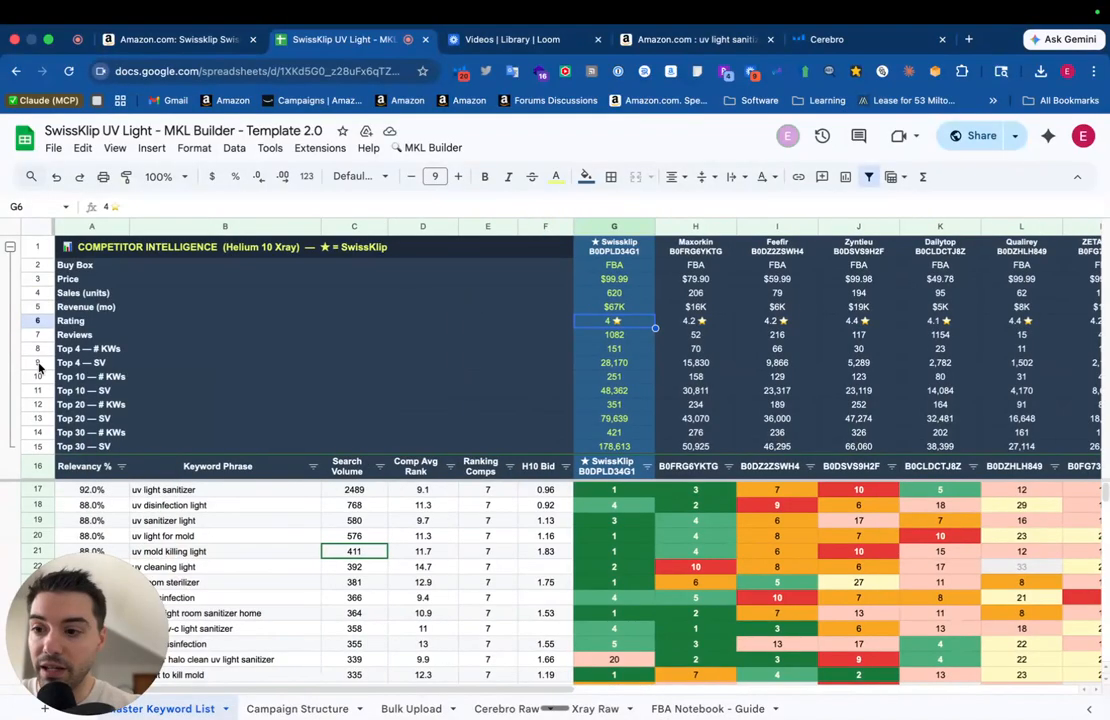
pyautogui.click(38, 362)
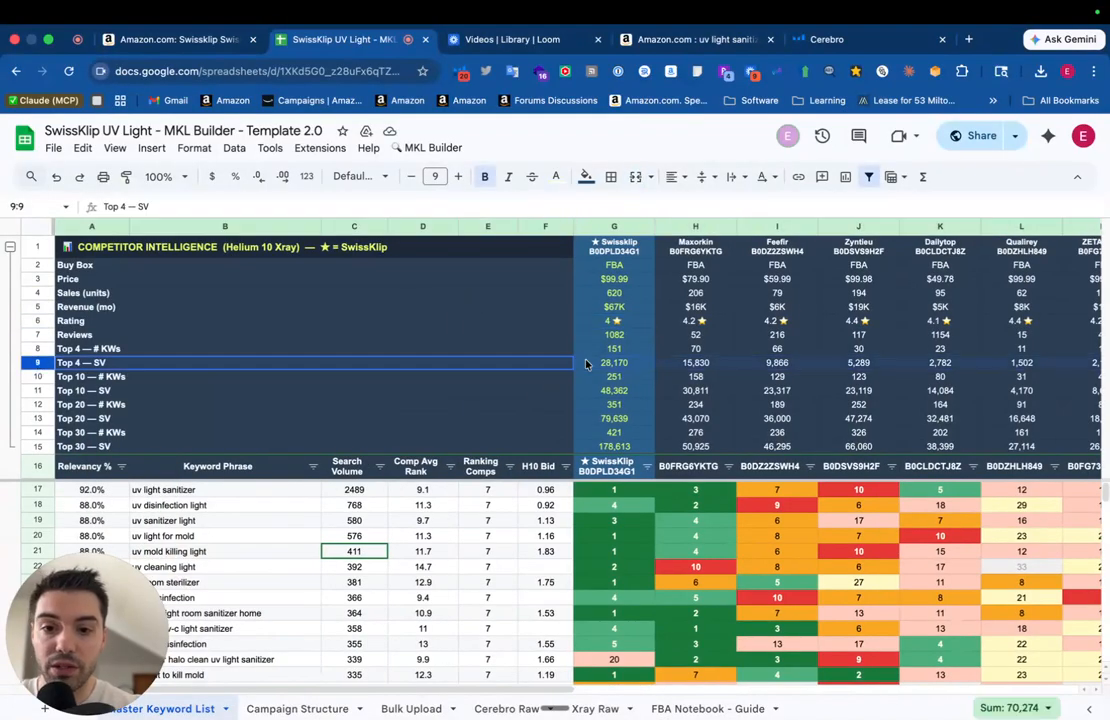
pyautogui.hscroll(5, 627, 387)
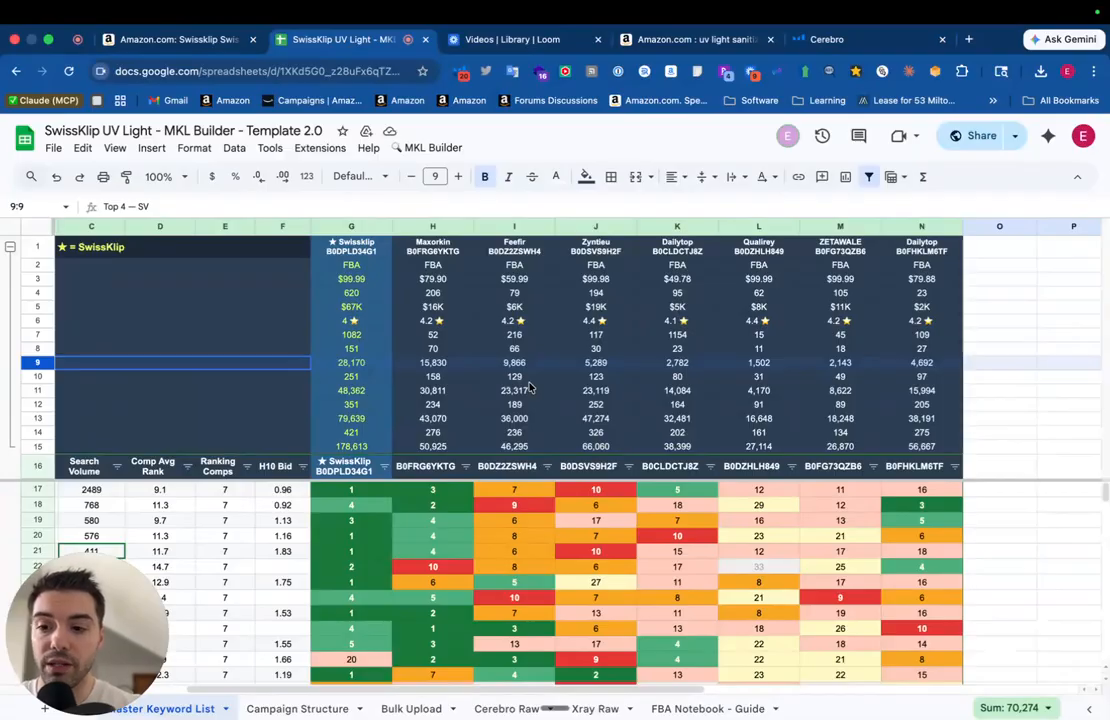
pyautogui.hscroll(-5, 530, 387)
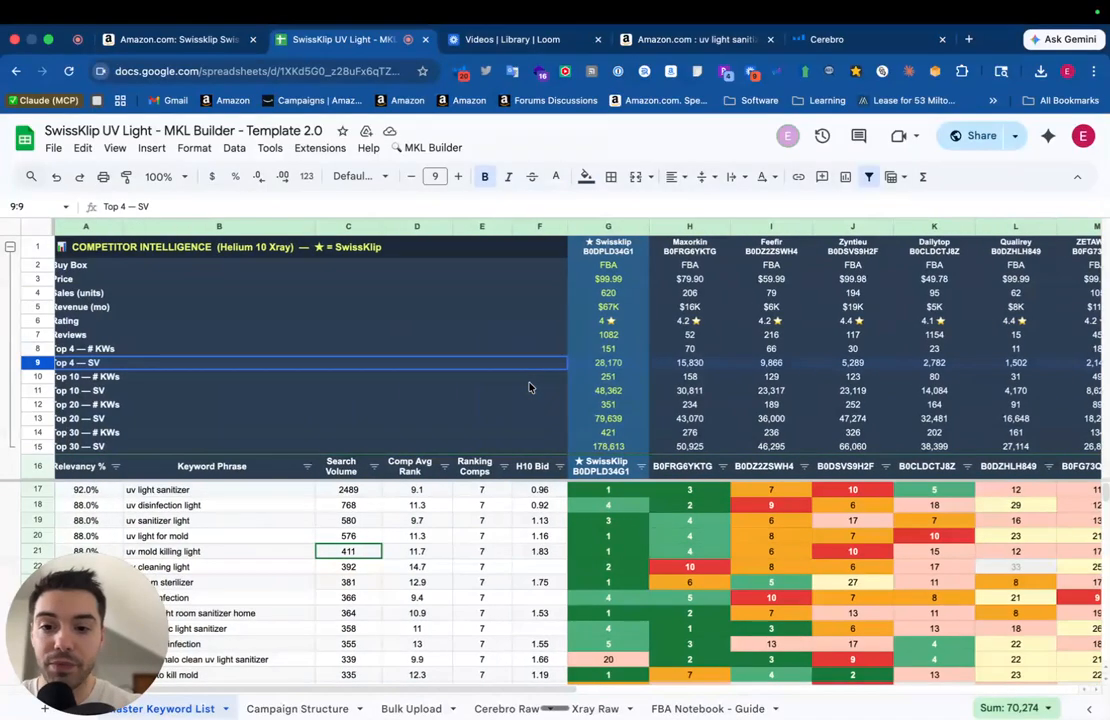
pyautogui.hscroll(3, 530, 387)
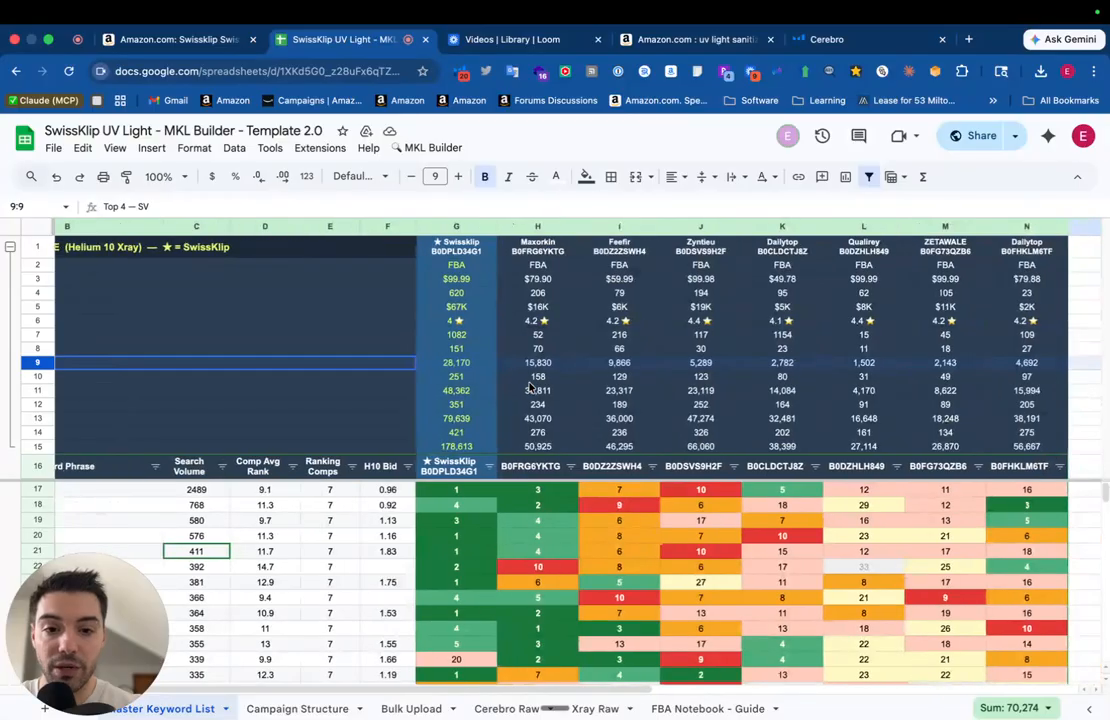
pyautogui.hscroll(1, 530, 387)
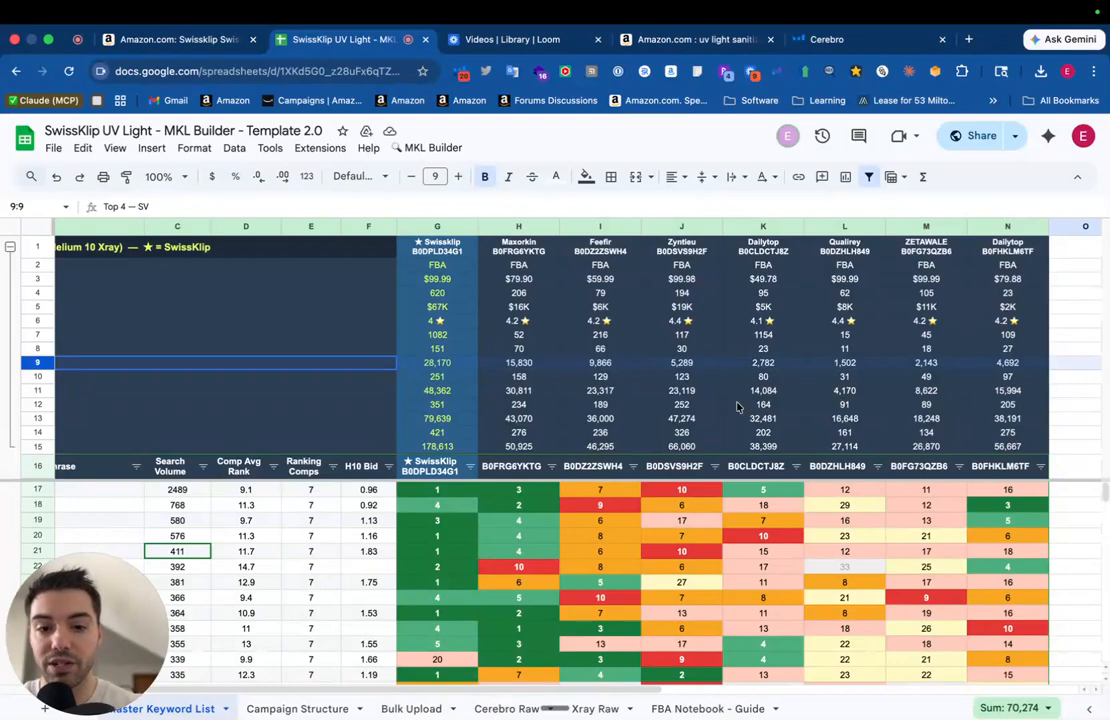
pyautogui.hscroll(-5, 541, 390)
pyautogui.click(507, 390)
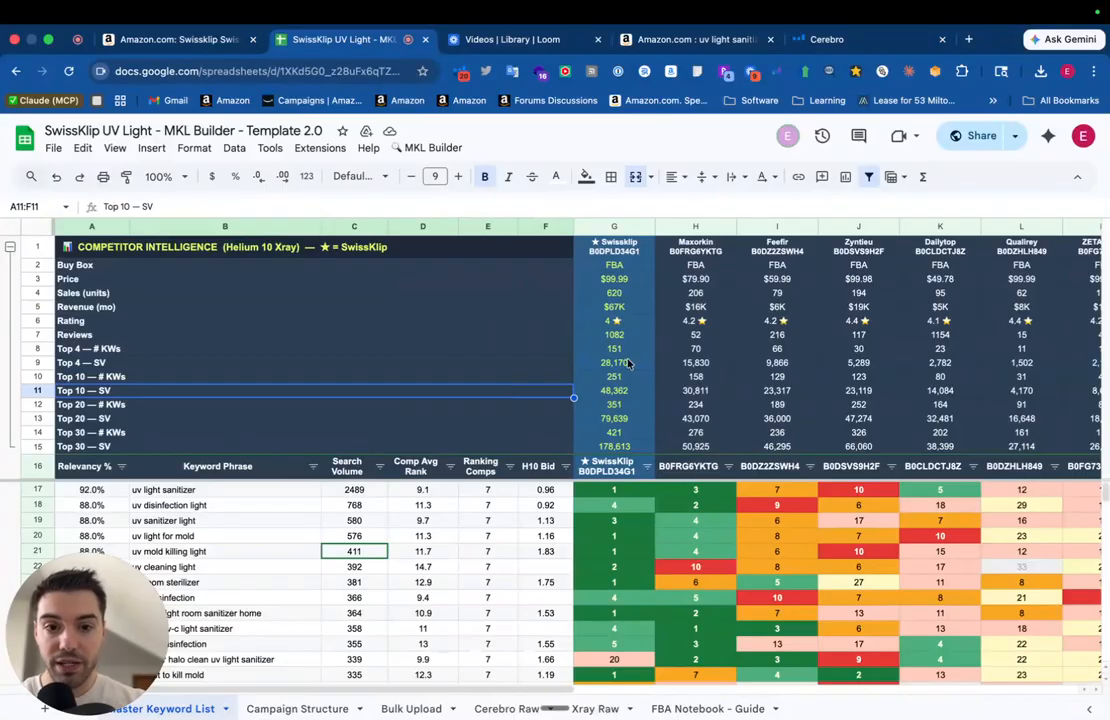
pyautogui.scroll(-2, 461, 391)
pyautogui.scroll(2, 461, 391)
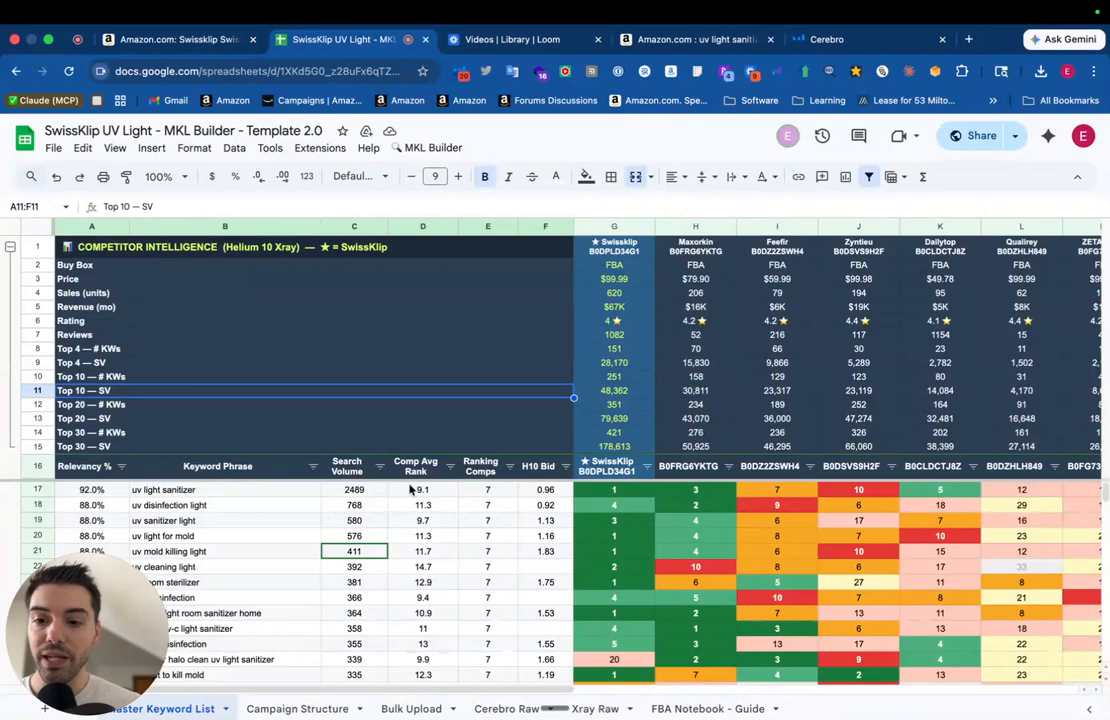
# - Examine the search volume of "uv light sanitizer" and the ranks SwissKlip and its competitors hold for it
pyautogui.click(355, 489)
pyautogui.moveTo(614, 489); pyautogui.dragTo(940, 493)
pyautogui.hscroll(3, 940, 493)
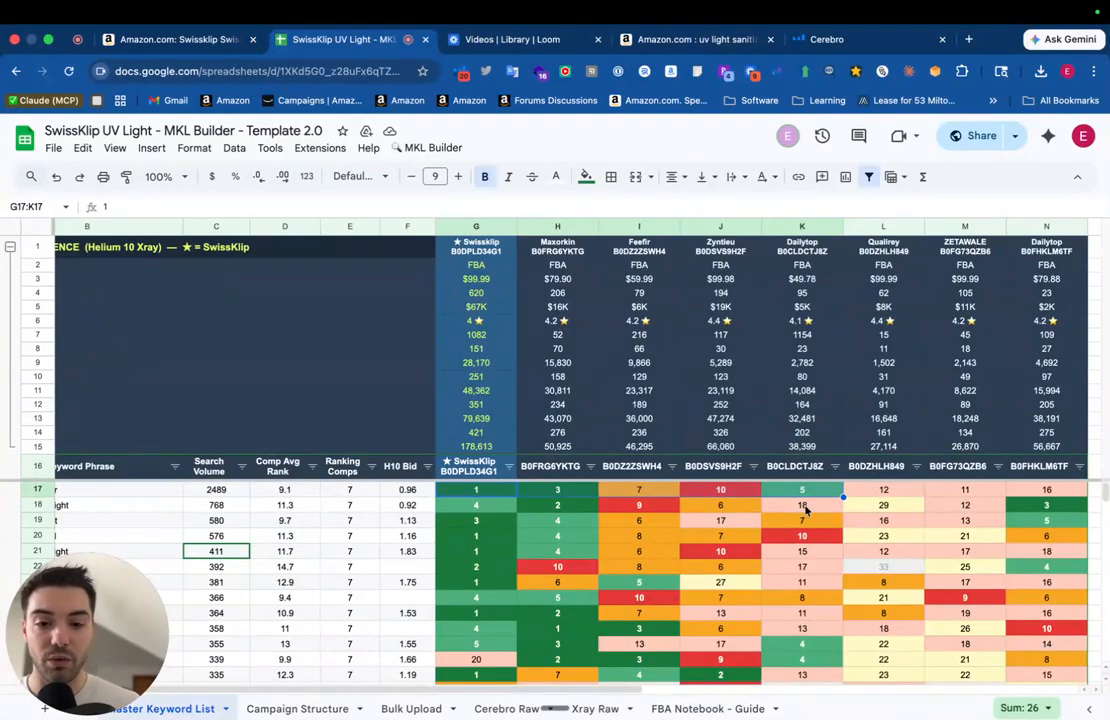
pyautogui.hscroll(-3, 916, 507)
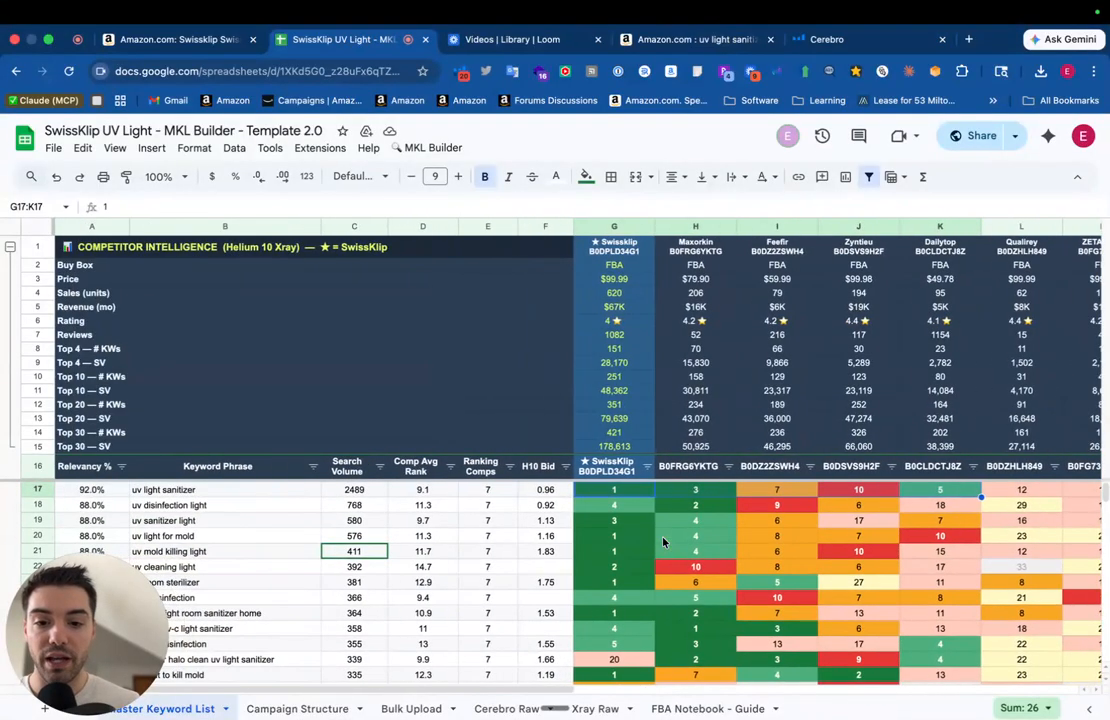
pyautogui.click(488, 505)
pyautogui.click(356, 491)
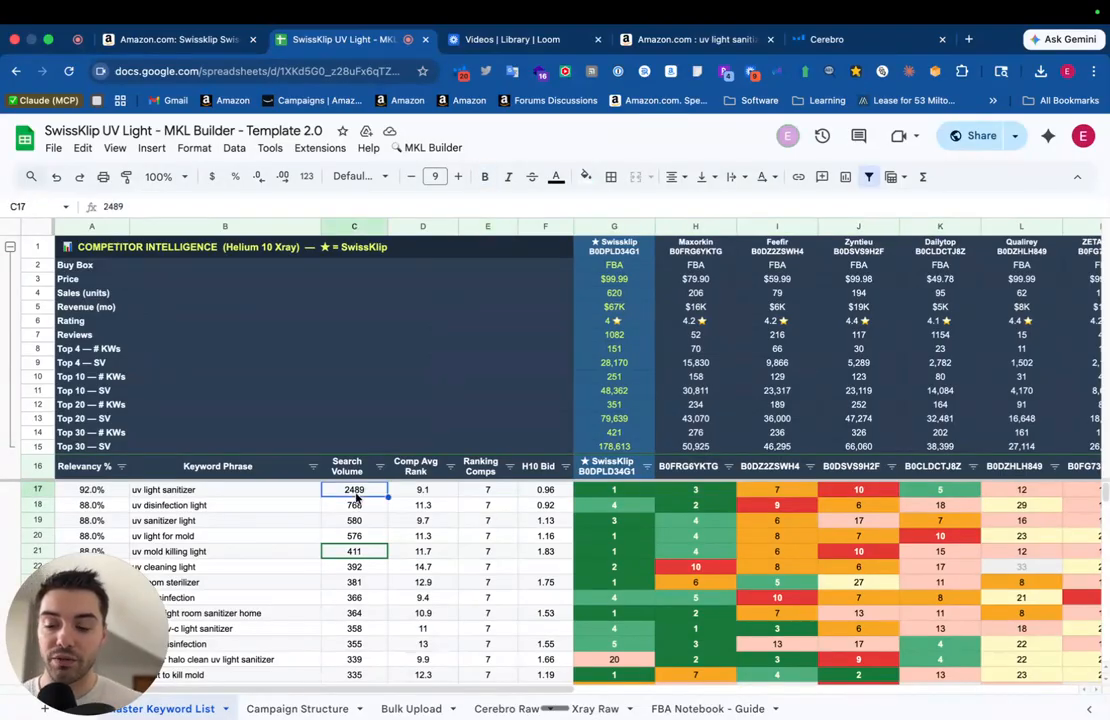
pyautogui.click(249, 497)
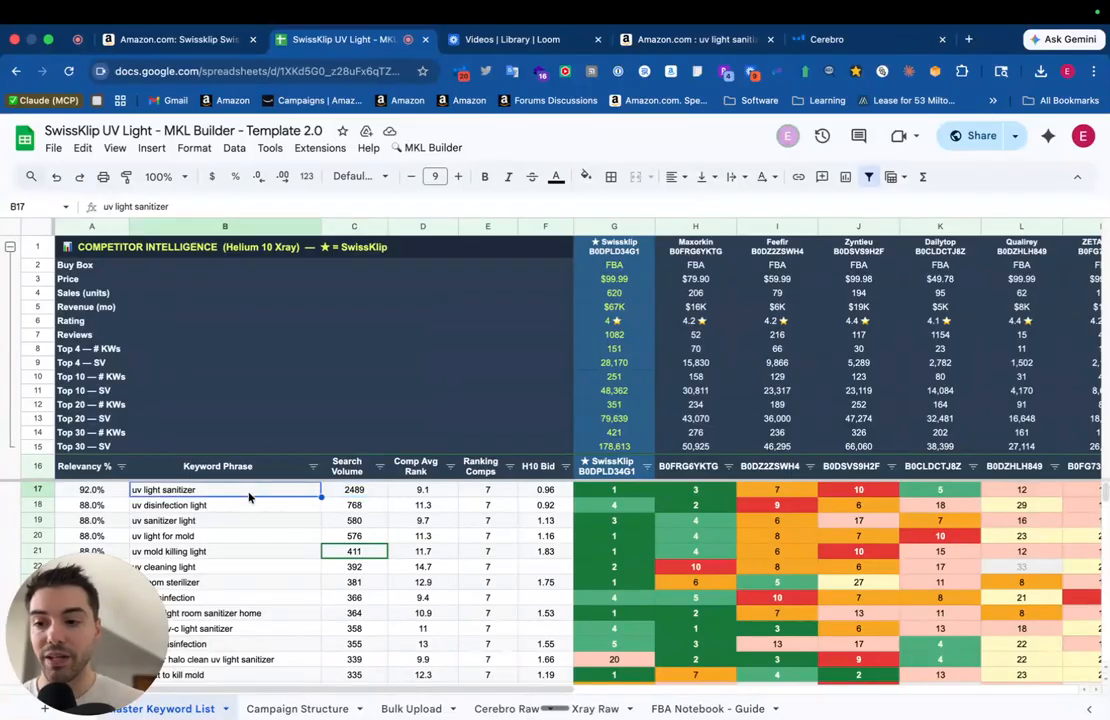
pyautogui.click(349, 491)
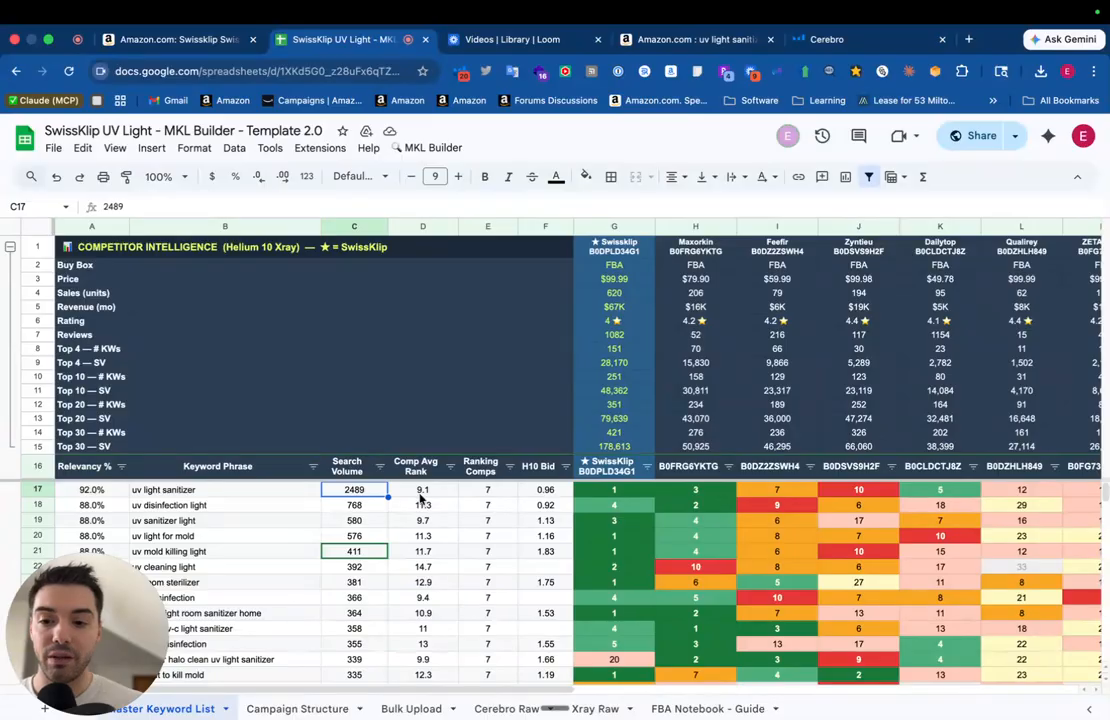
# - Check the Ranking Comps and Comp Avg Rank values for "uv light sanitizer" against the individual product ranks in its row
pyautogui.click(486, 491)
pyautogui.hscroll(3, 490, 495)
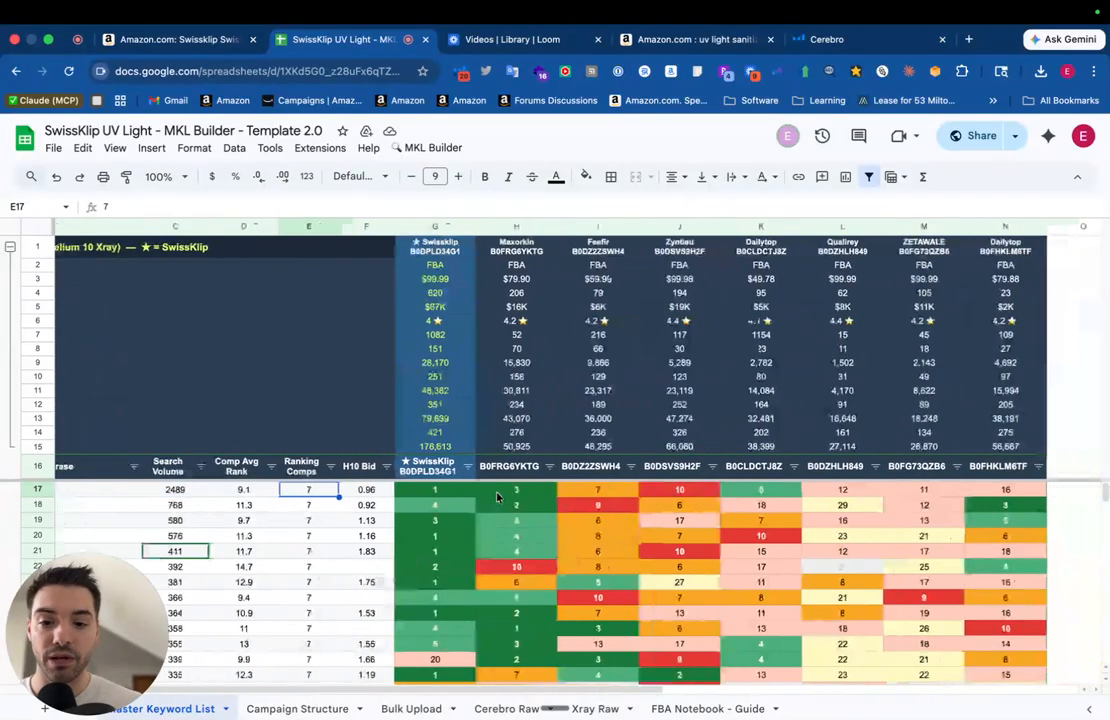
pyautogui.hscroll(1, 497, 497)
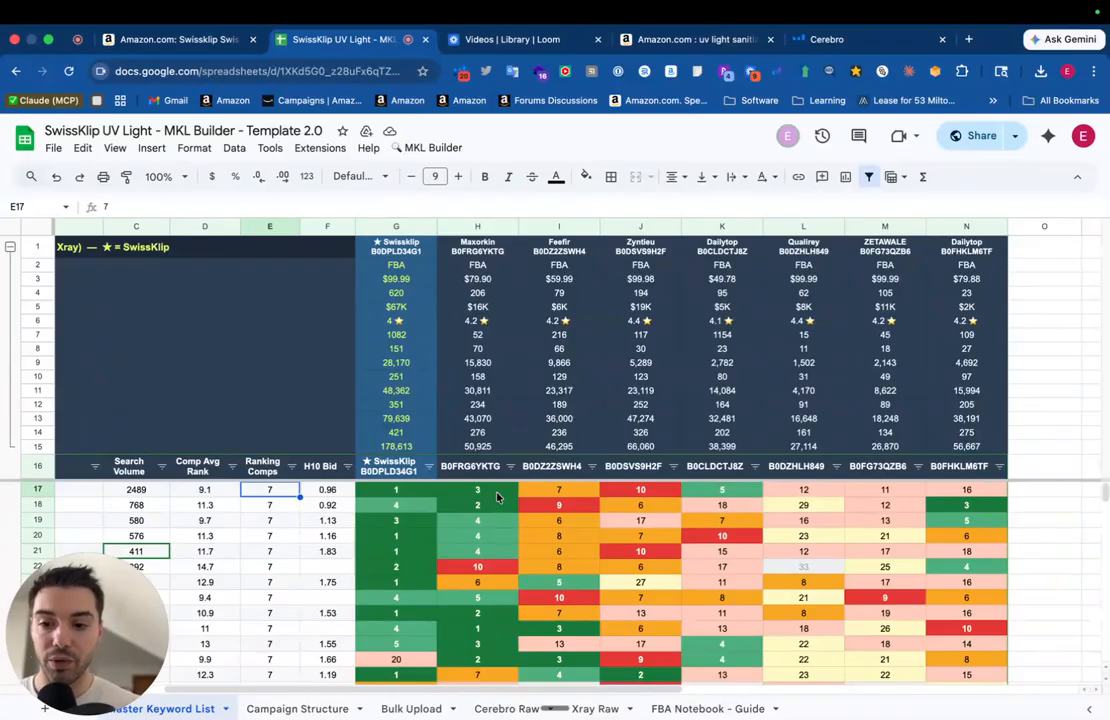
pyautogui.hscroll(-4, 497, 497)
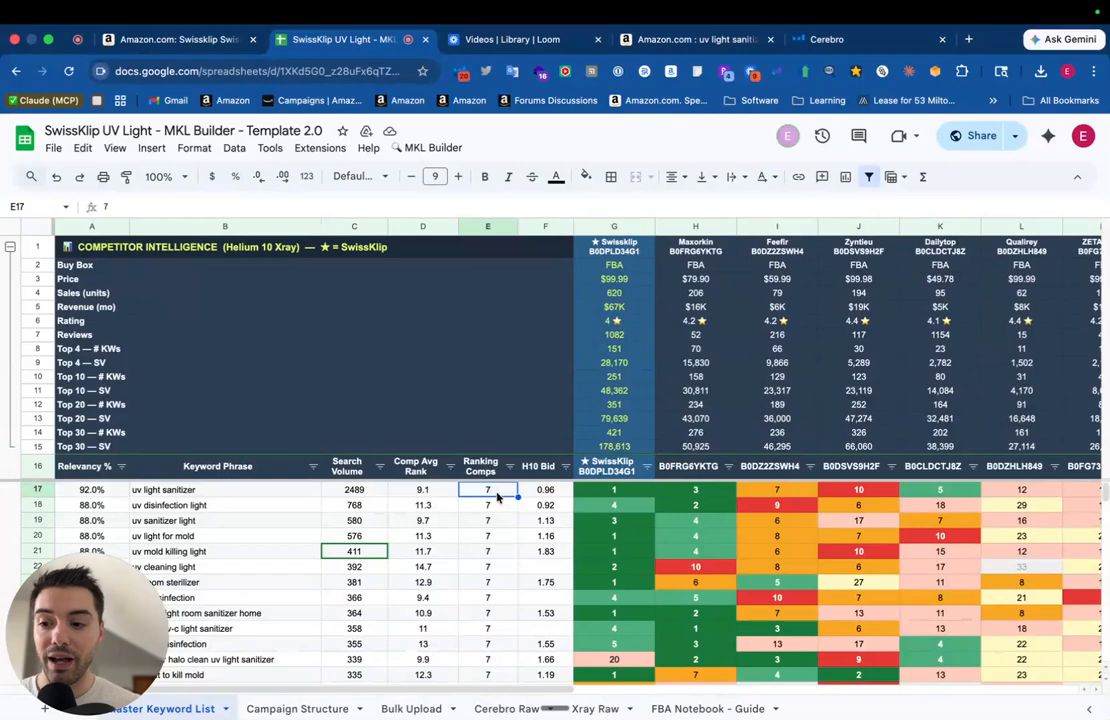
pyautogui.click(432, 491)
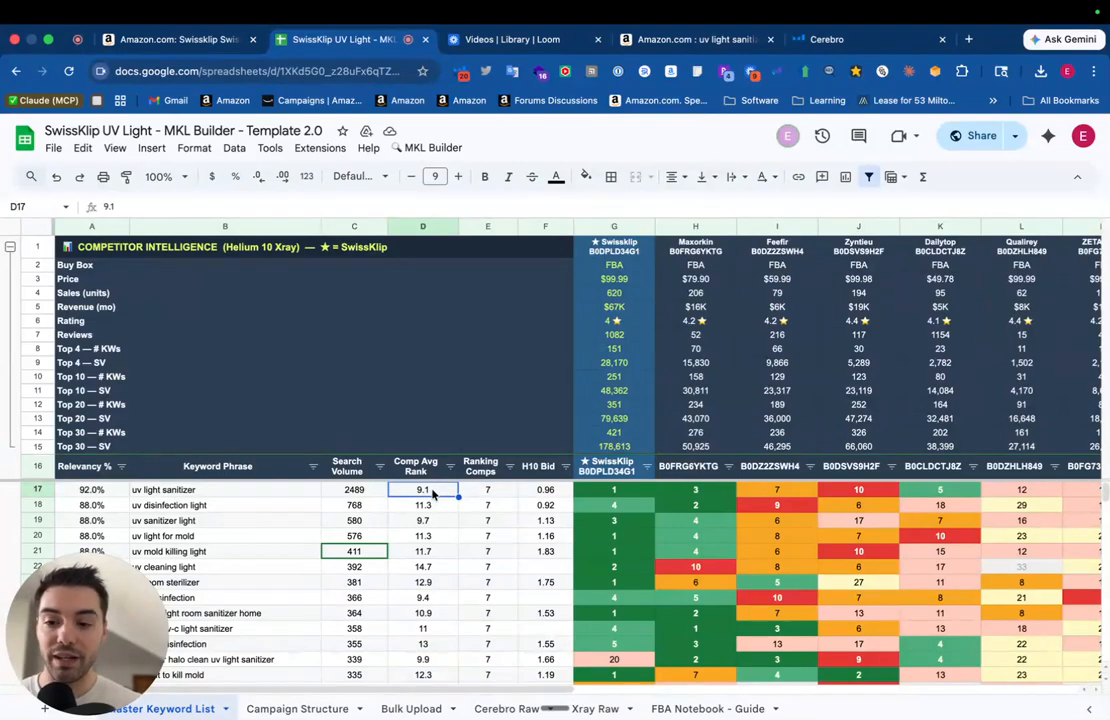
pyautogui.hscroll(3, 433, 494)
pyautogui.click(426, 492)
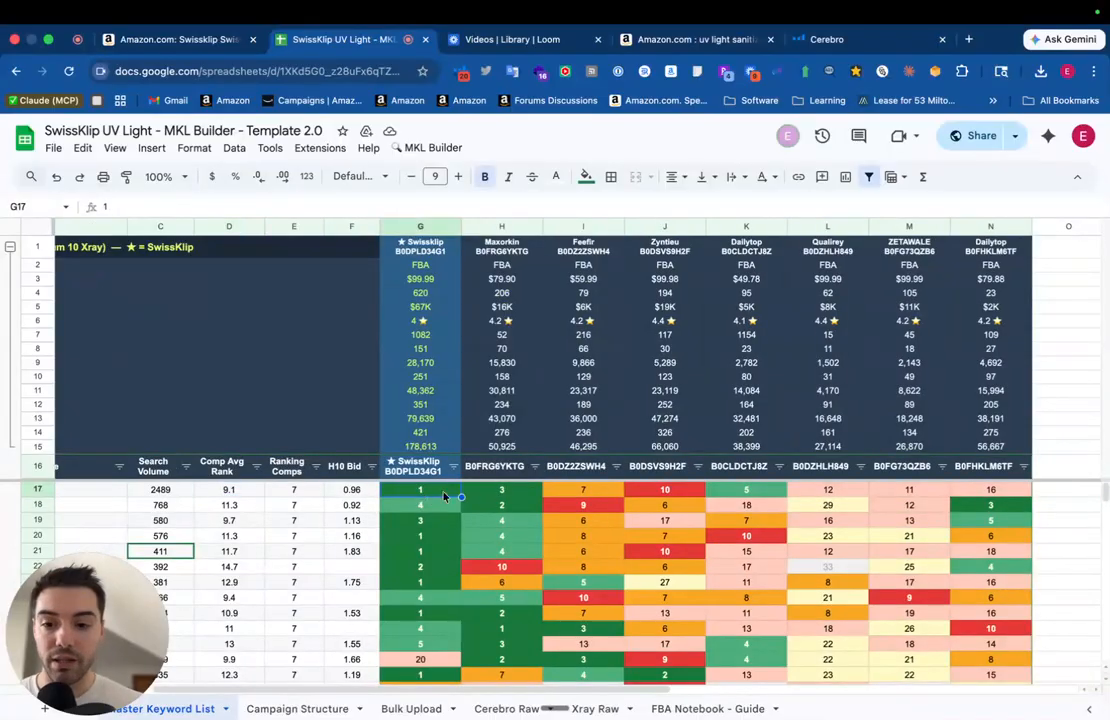
pyautogui.click(489, 492)
pyautogui.click(577, 489)
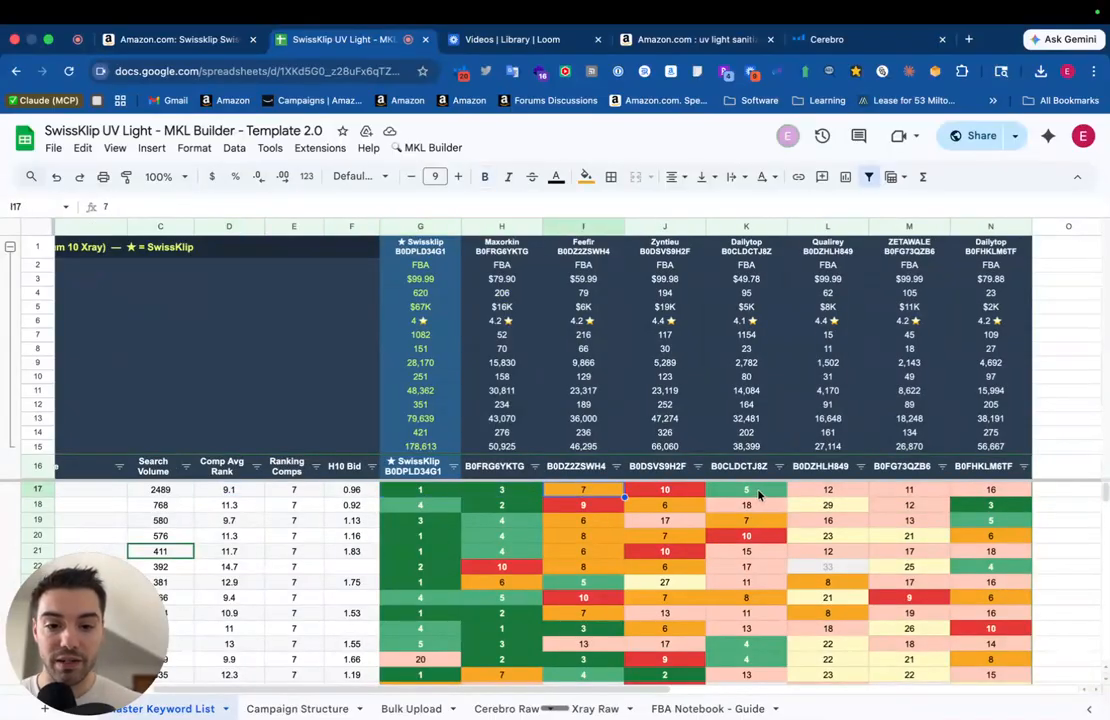
pyautogui.click(761, 491)
pyautogui.hscroll(-3, 696, 508)
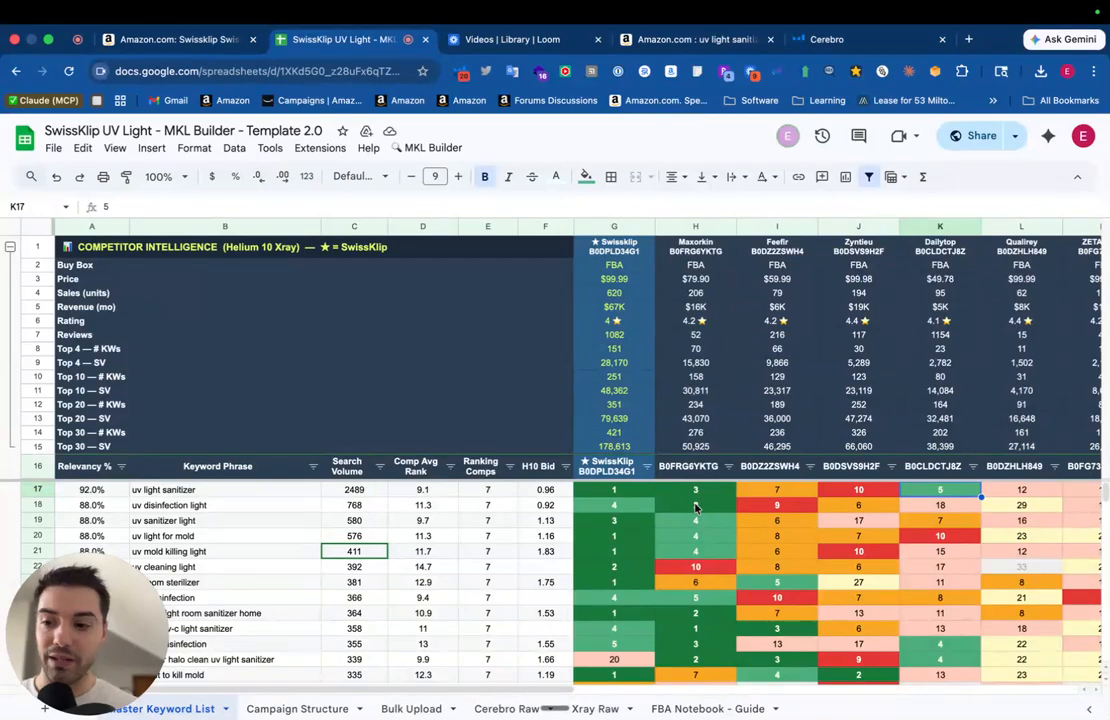
pyautogui.click(425, 489)
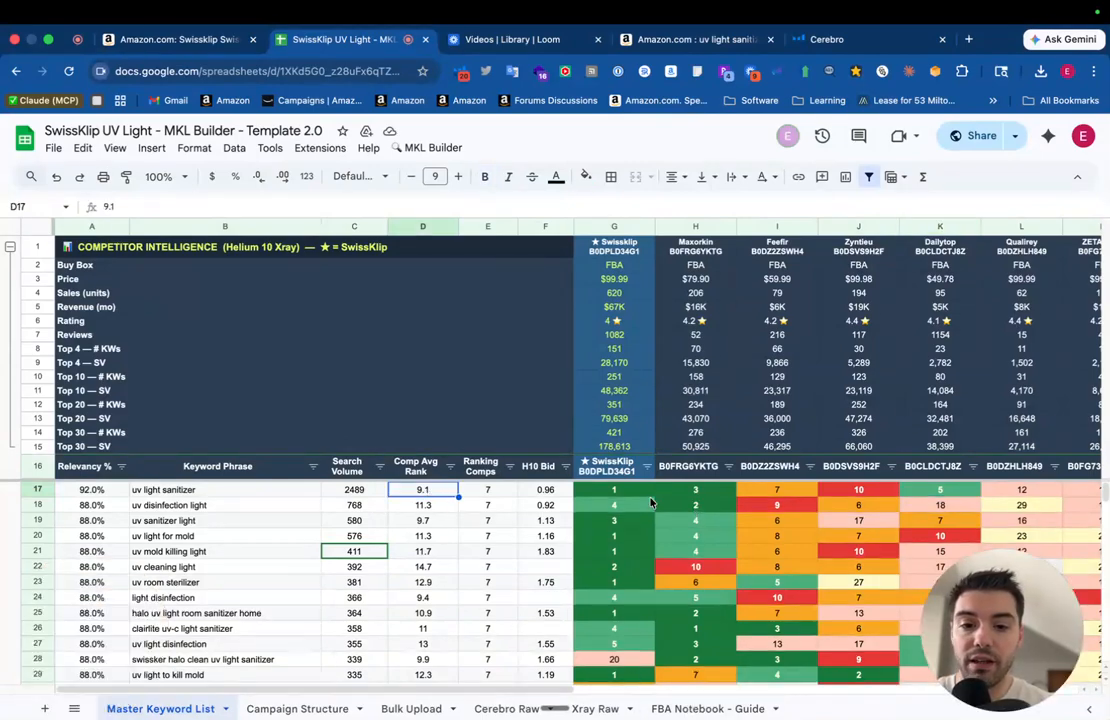
# - Compare the product ranks for "uv light sanitizer" and review the Comp Avg Rank and Ranking Comps values of the highest-relevancy keywords
pyautogui.moveTo(614, 489); pyautogui.dragTo(1000, 495)
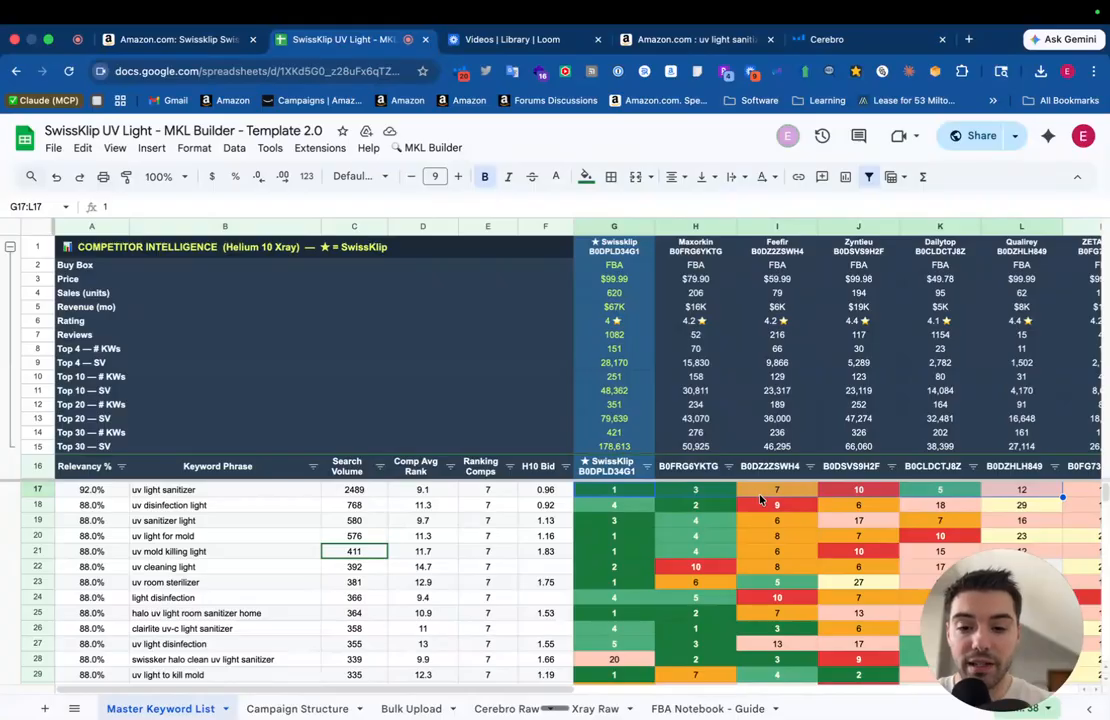
pyautogui.click(411, 492)
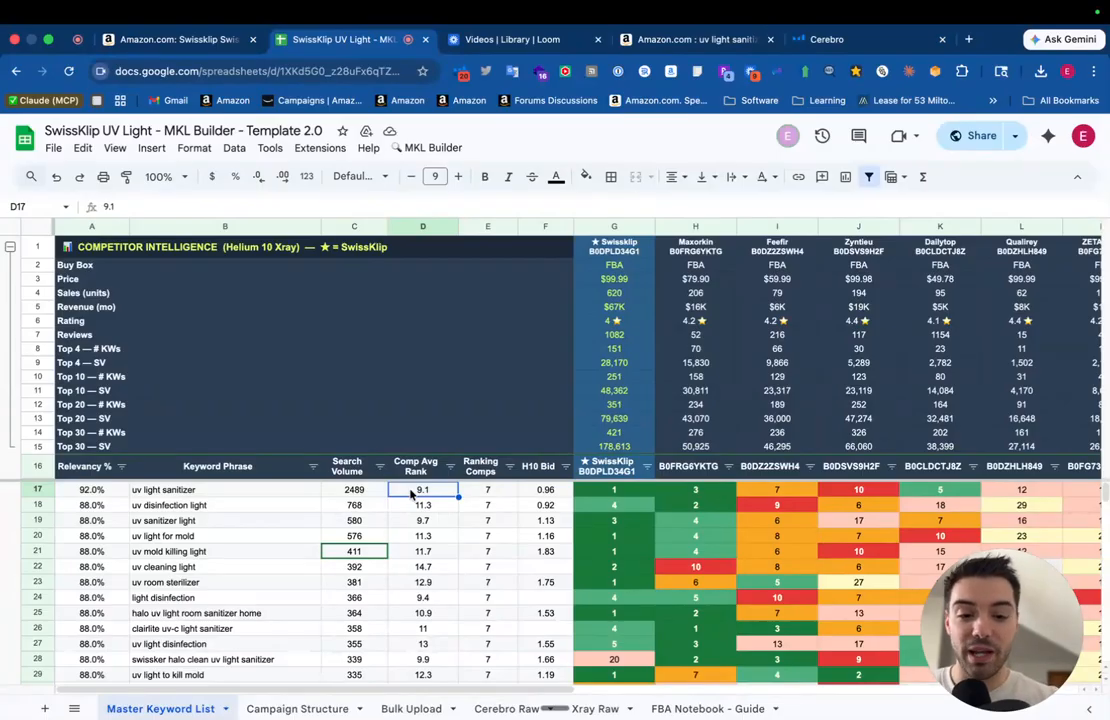
pyautogui.moveTo(225, 489); pyautogui.dragTo(225, 551)
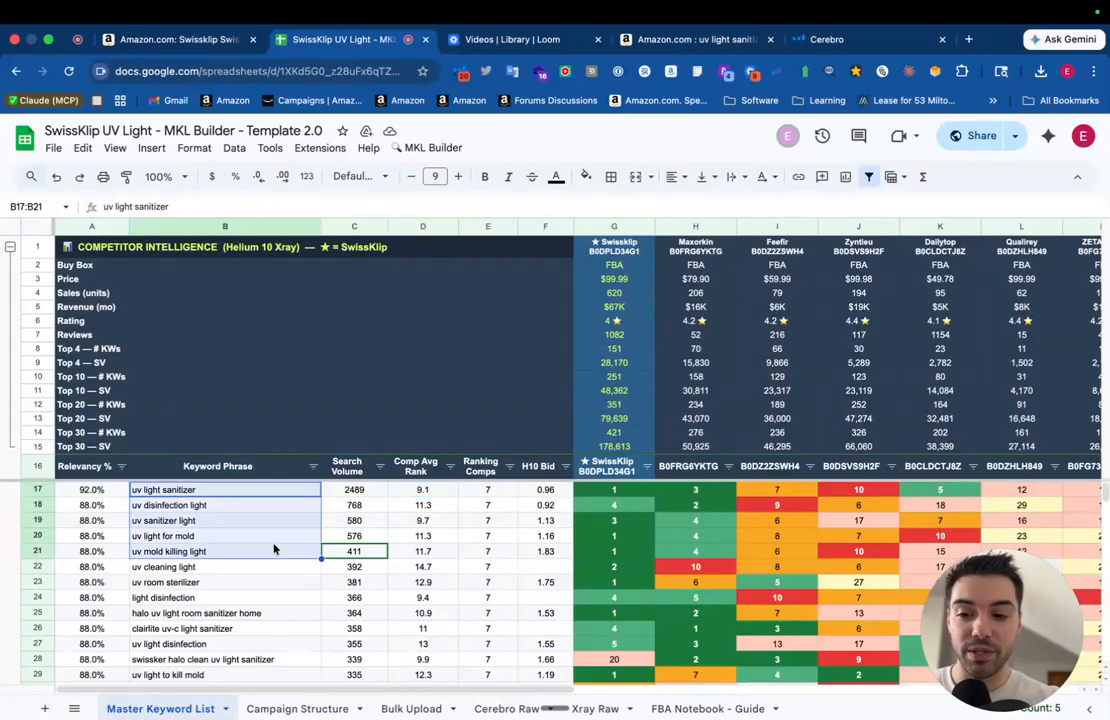
pyautogui.click(406, 520)
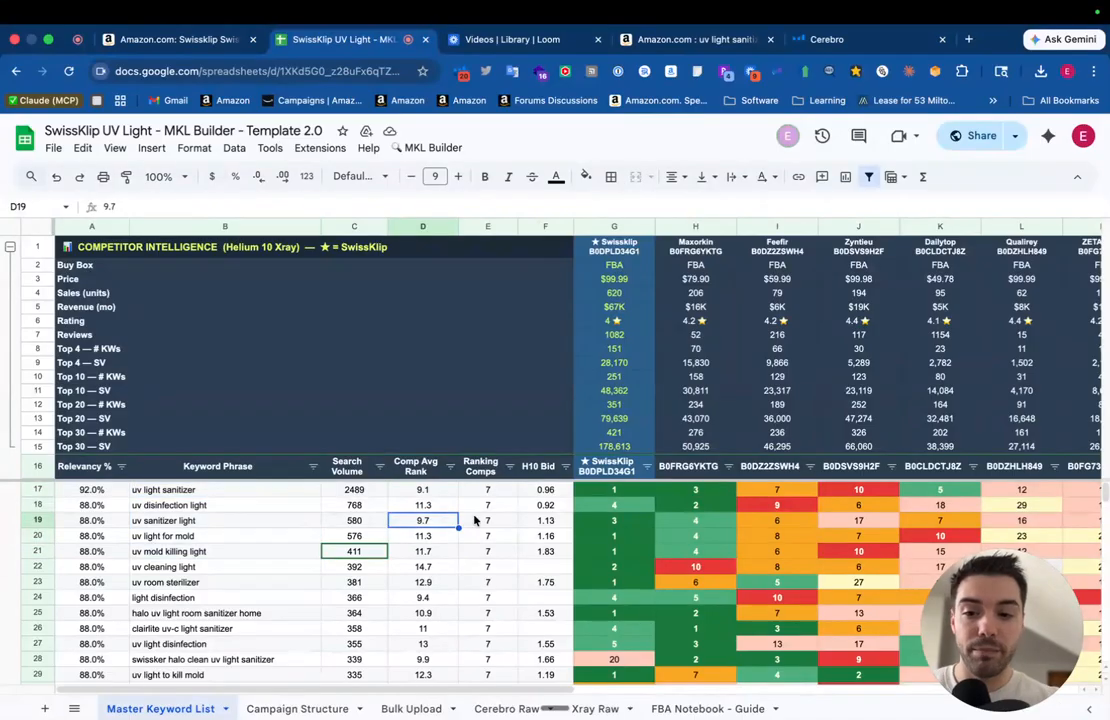
pyautogui.click(345, 503)
pyautogui.click(425, 505)
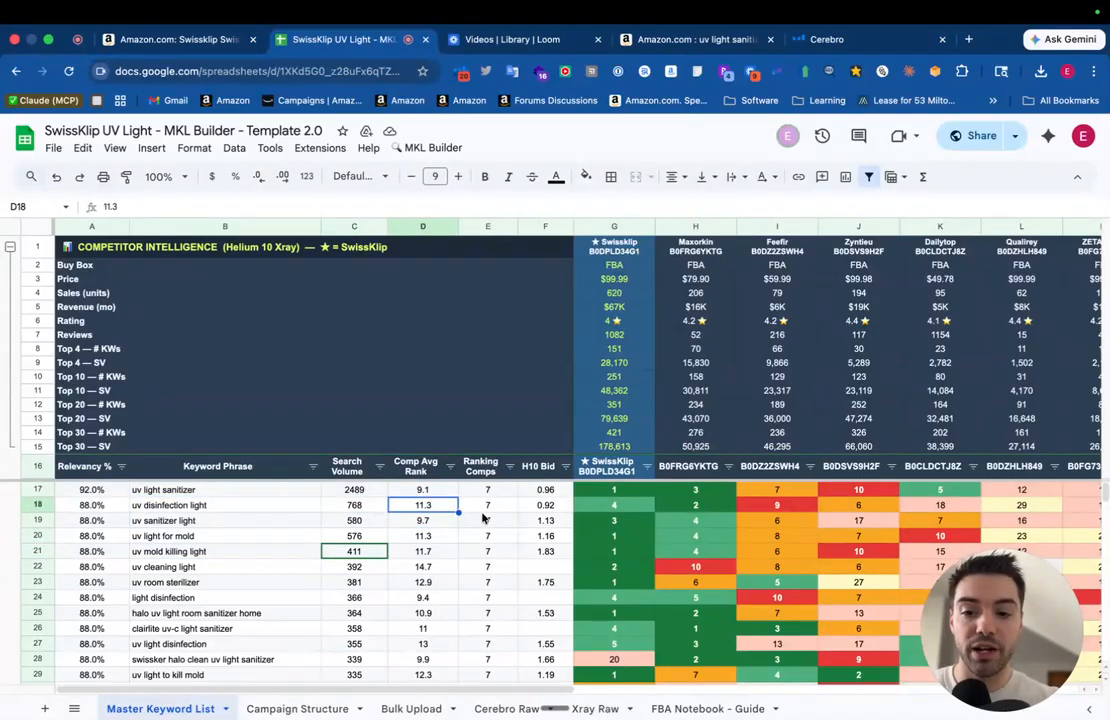
pyautogui.click(484, 517)
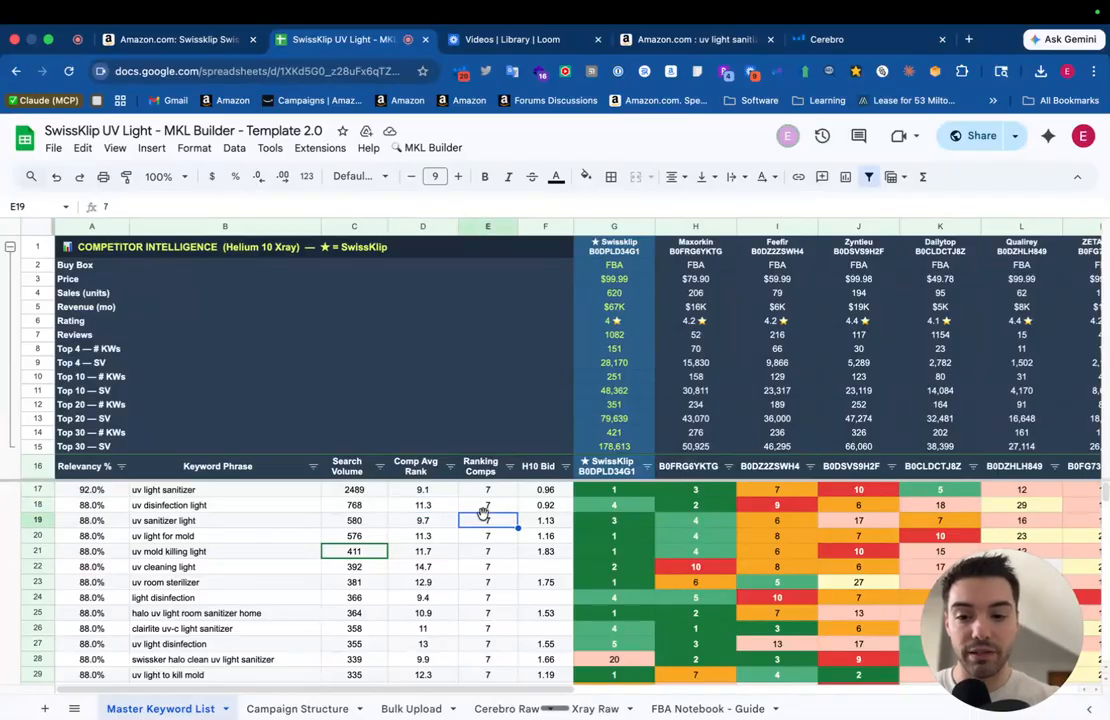
# - Read how the Rcount, Rdepth and SVweight pillars make up the relevancy score in the FBA Notebook guide, and return to the master keyword list
pyautogui.click(708, 708)
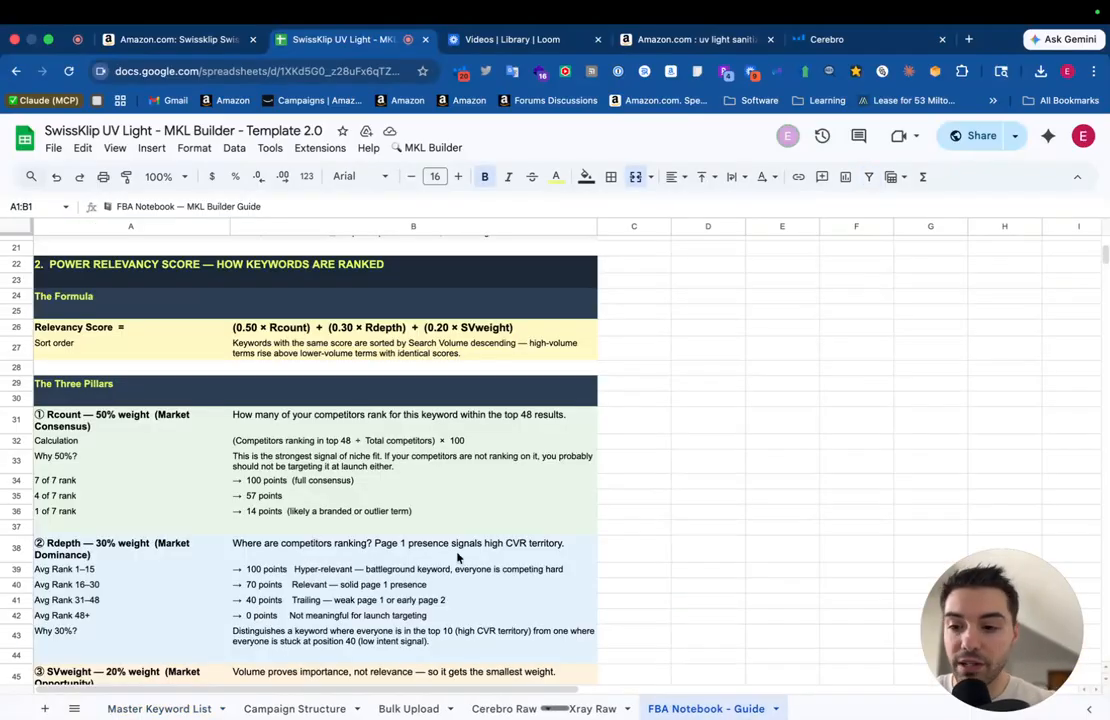
pyautogui.scroll(-3, 458, 557)
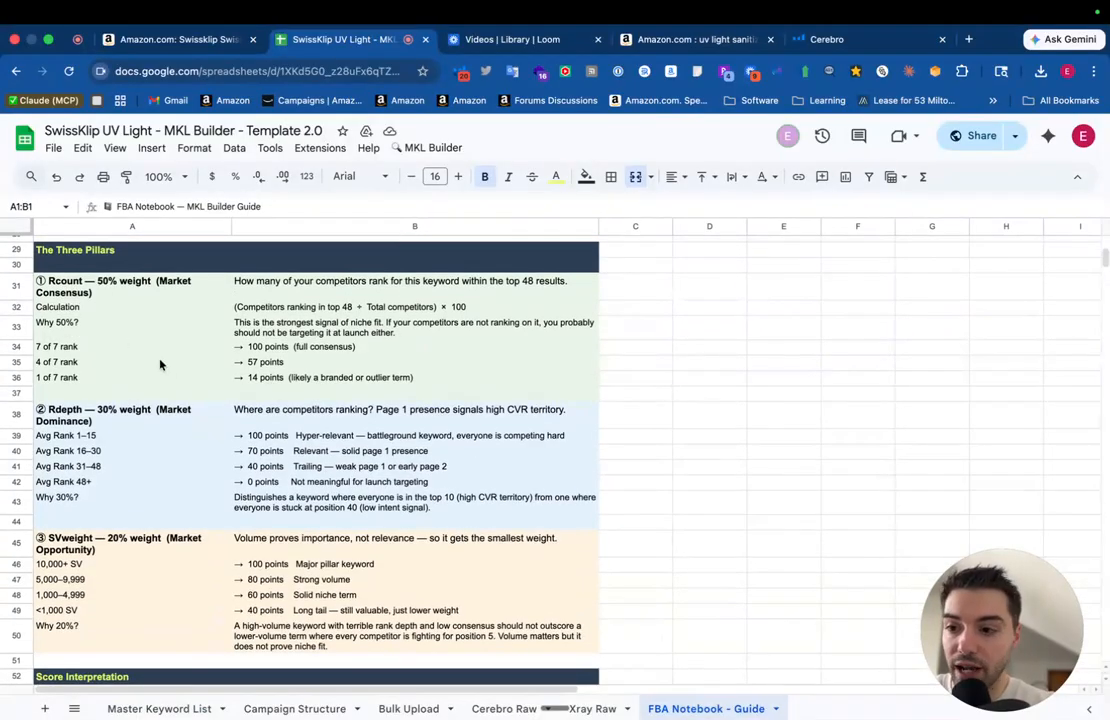
pyautogui.click(110, 288)
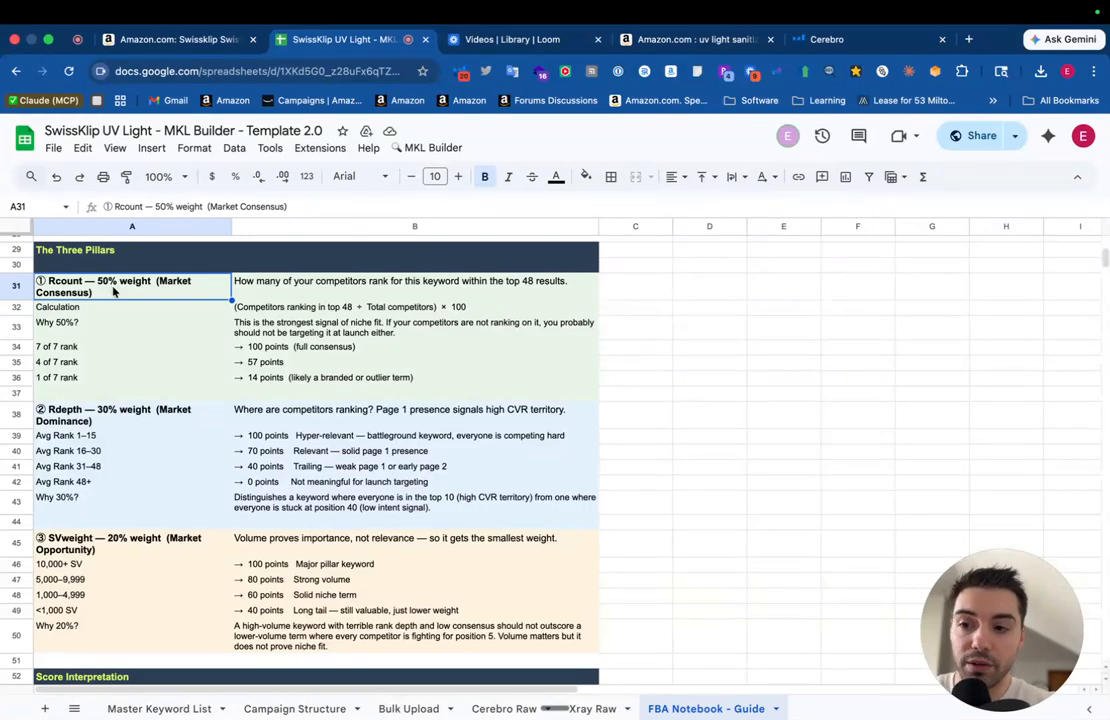
pyautogui.click(119, 457)
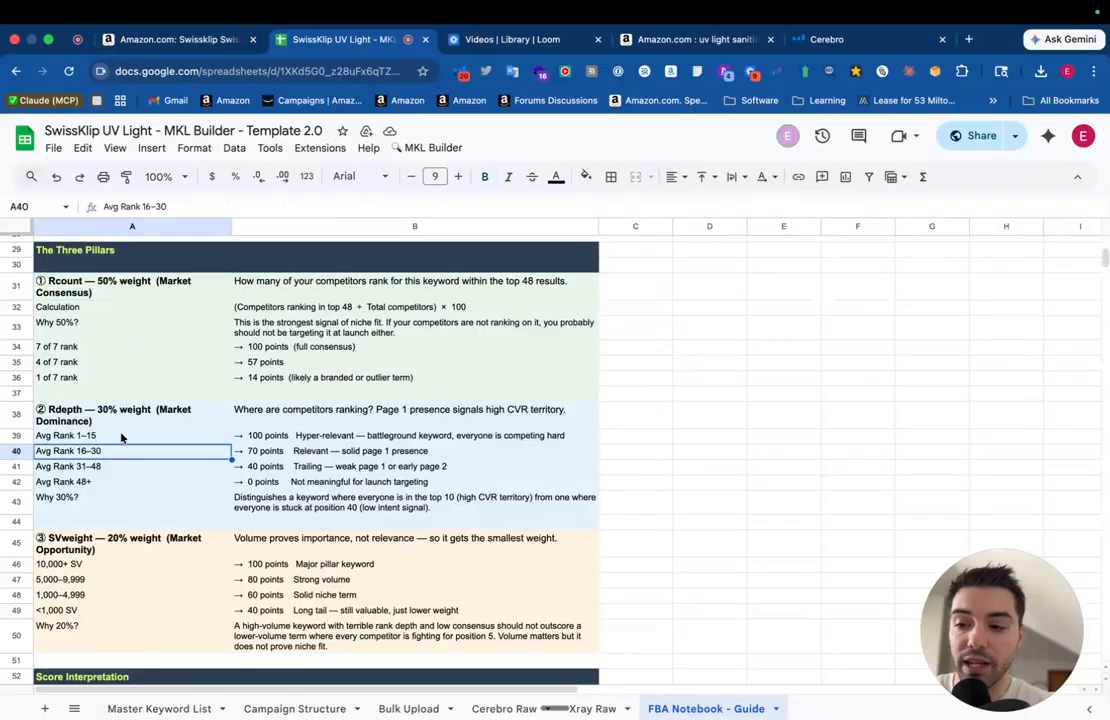
pyautogui.click(121, 436)
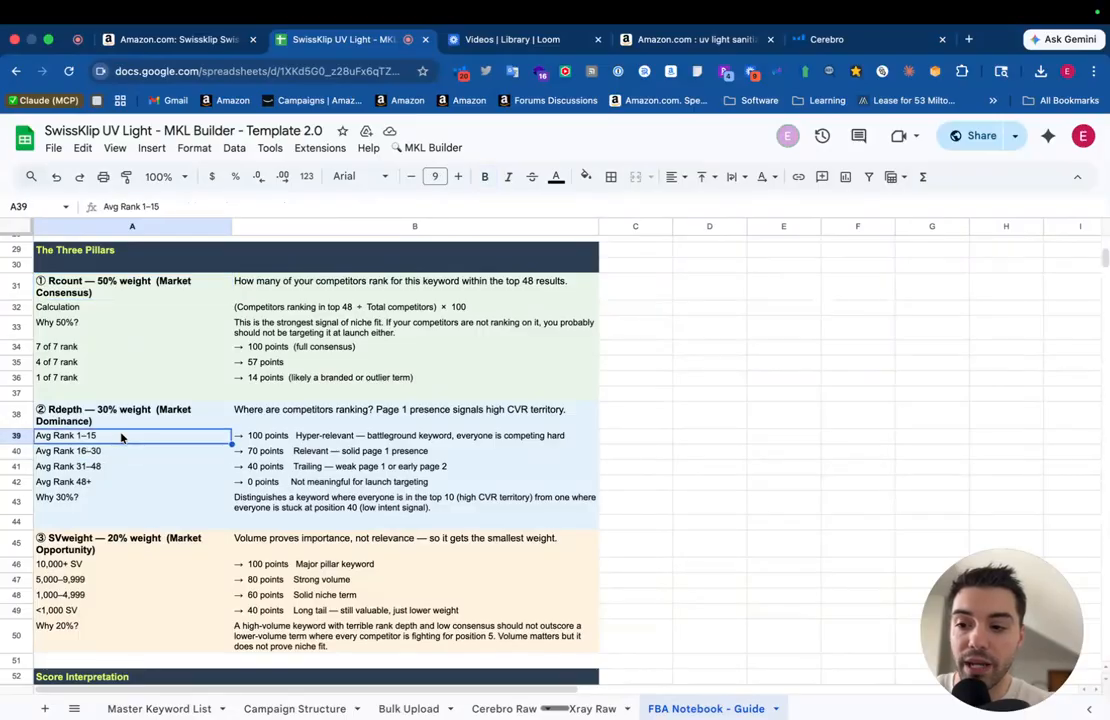
pyautogui.click(135, 556)
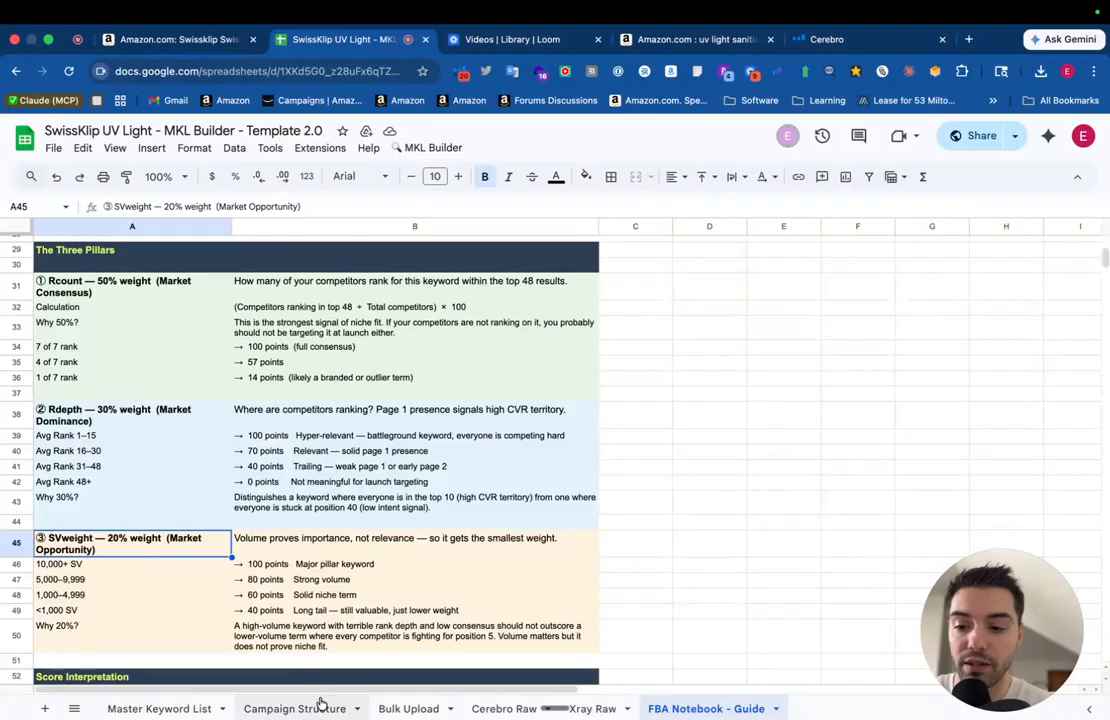
pyautogui.click(159, 708)
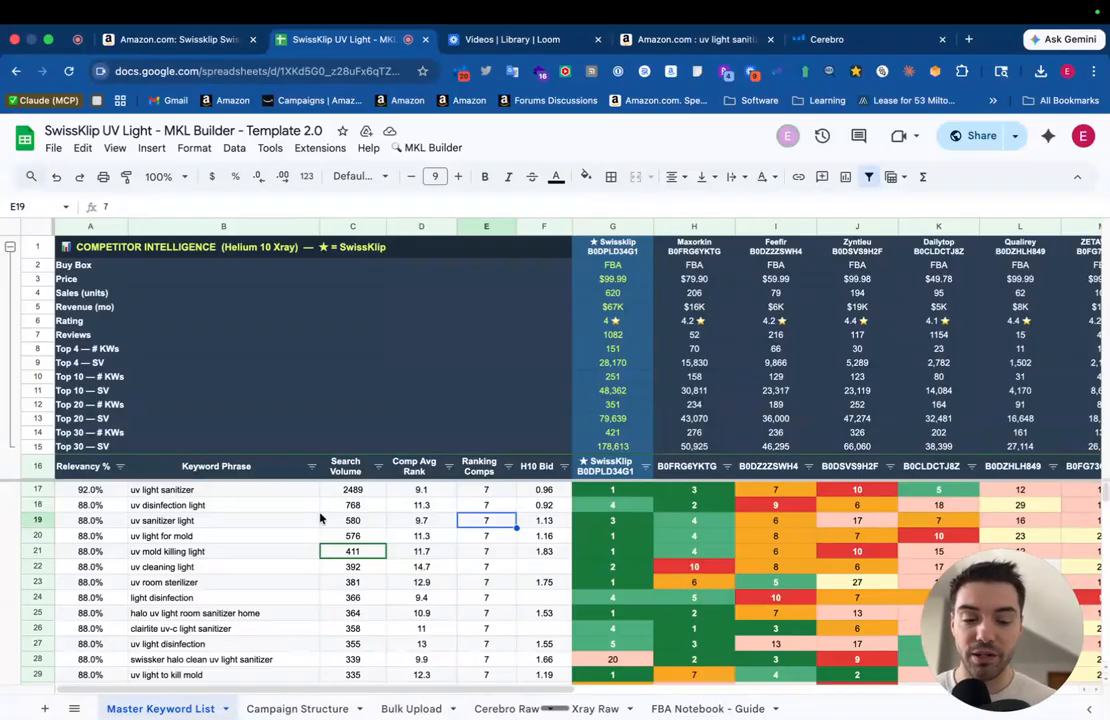
# - Examine the exact-match and modified broad campaigns and their target keywords in the Campaign Structure sheet
pyautogui.click(298, 708)
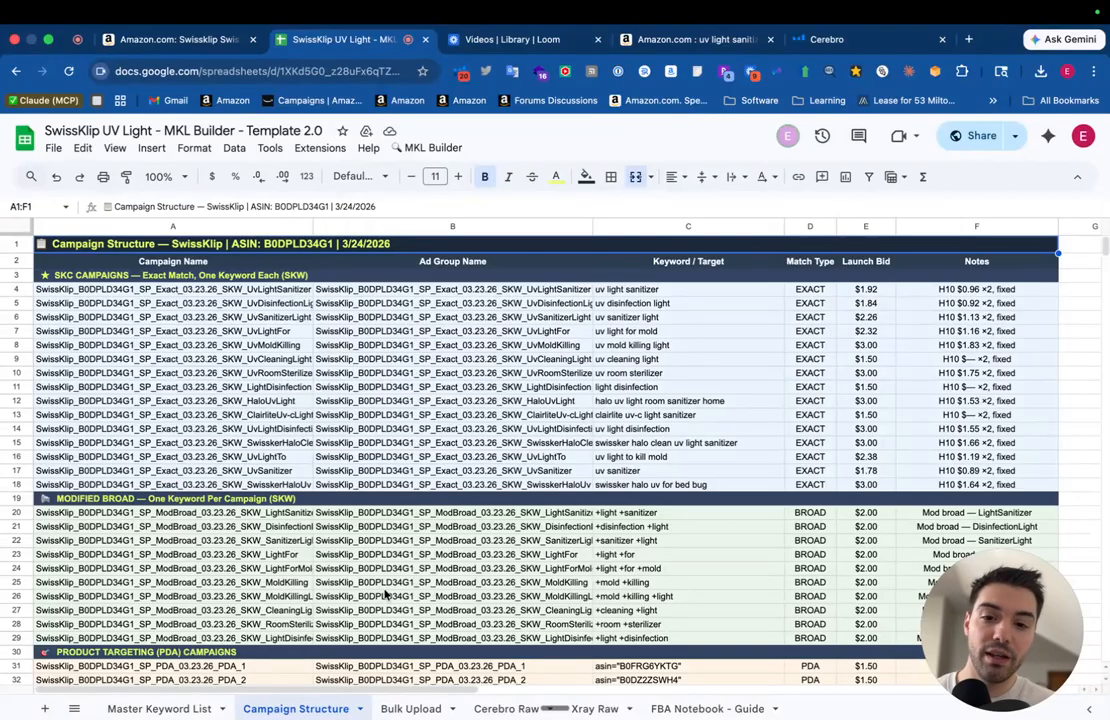
pyautogui.scroll(-1, 385, 594)
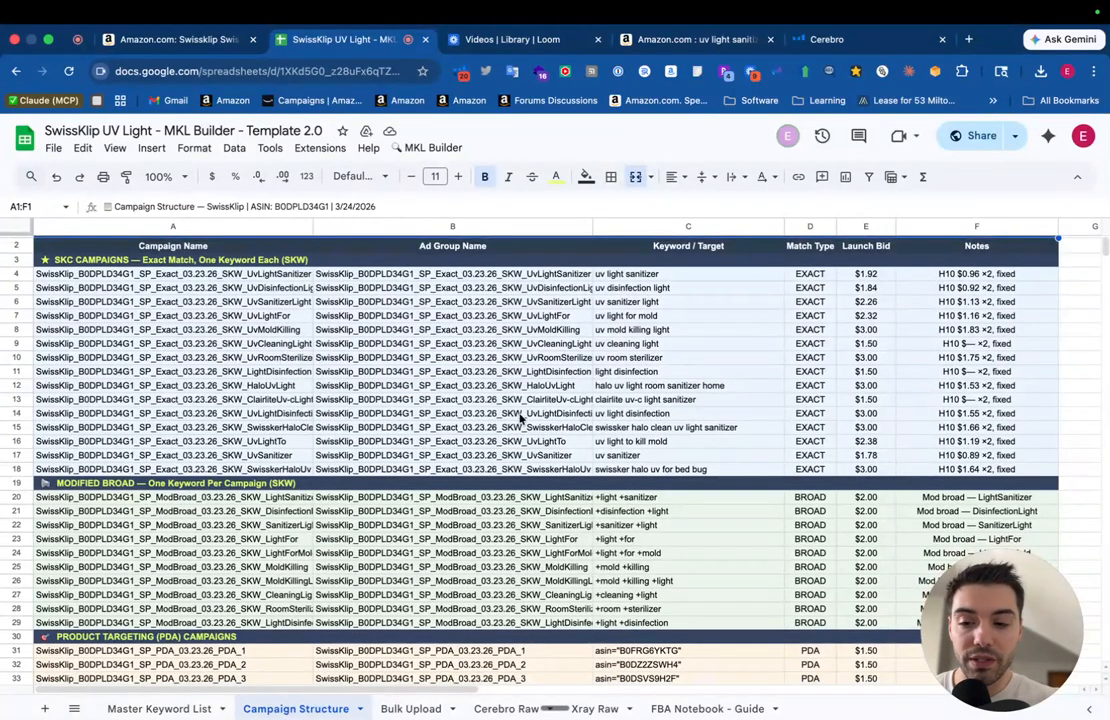
pyautogui.scroll(1, 640, 537)
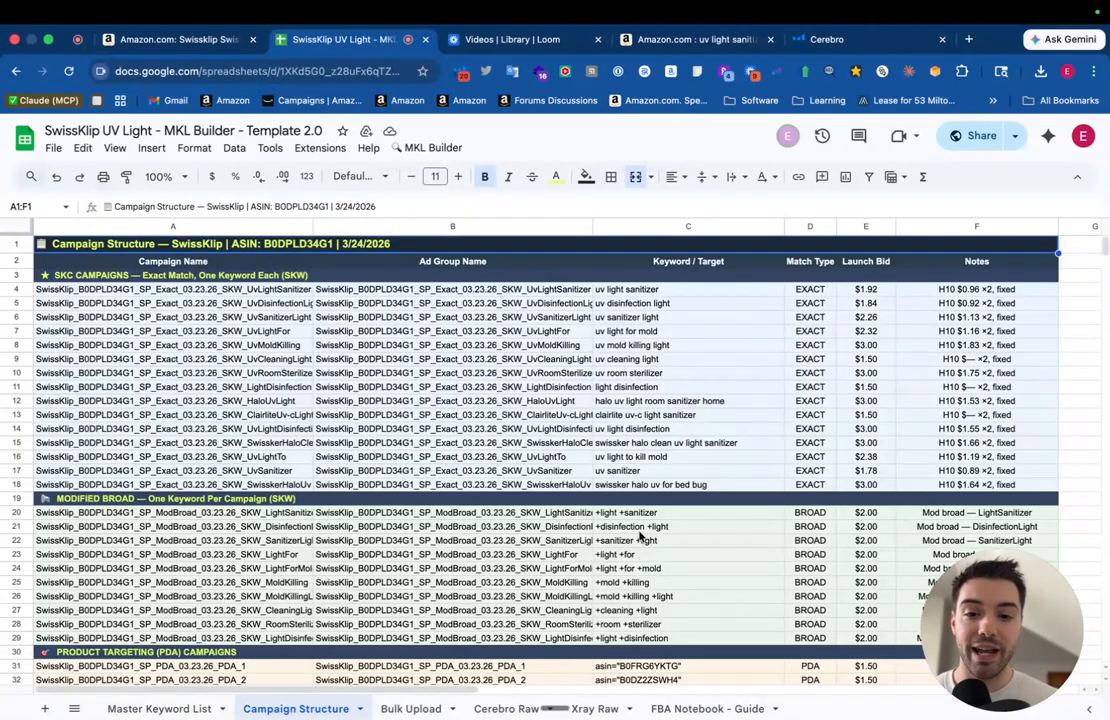
pyautogui.click(633, 293)
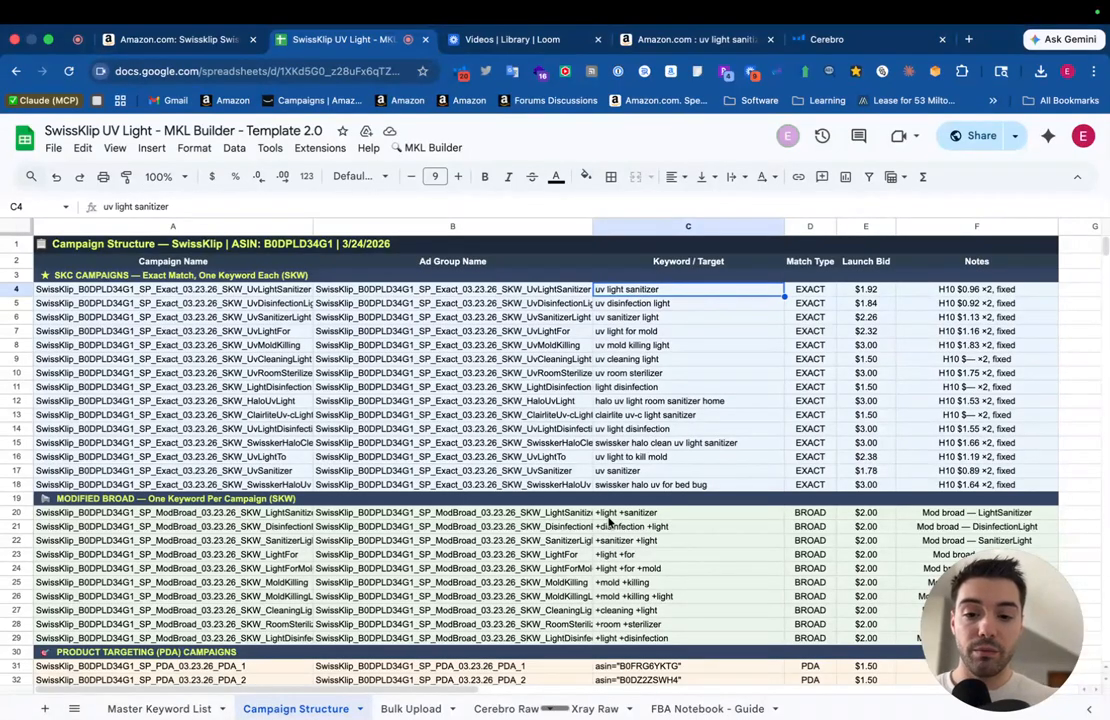
pyautogui.click(608, 518)
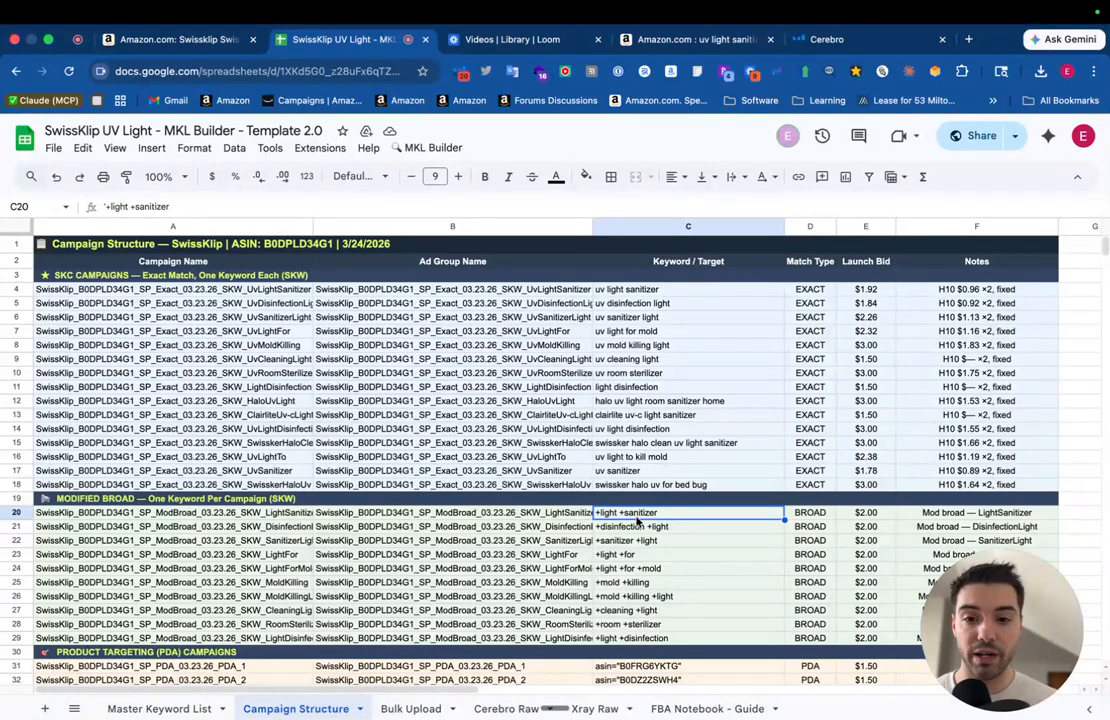
pyautogui.moveTo(627, 290); pyautogui.dragTo(650, 485)
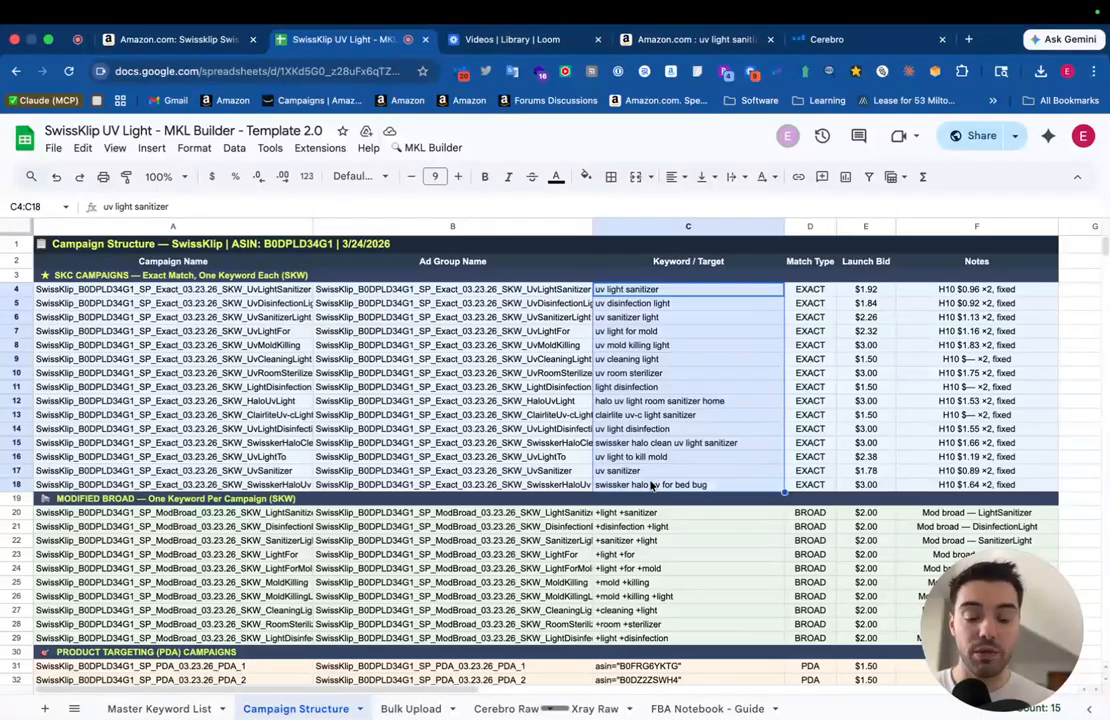
pyautogui.click(633, 525)
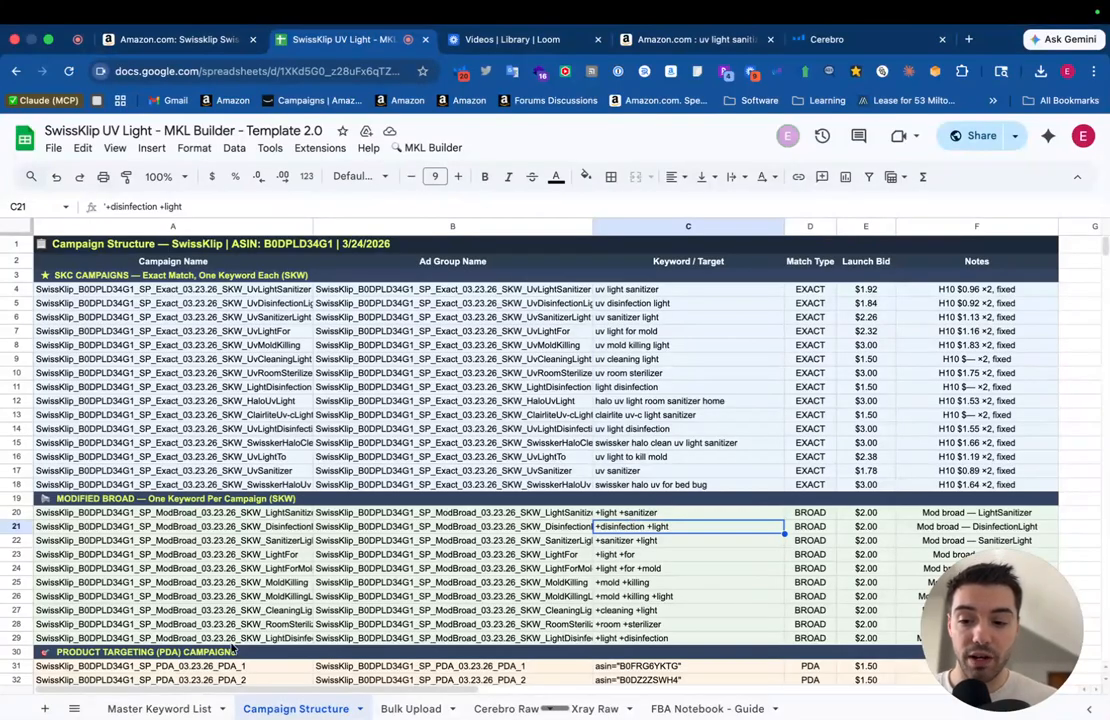
# - Look through the lower-relevancy keywords in the master list and review the full exact-match and modified broad keyword sets in Campaign Structure
pyautogui.click(115, 708)
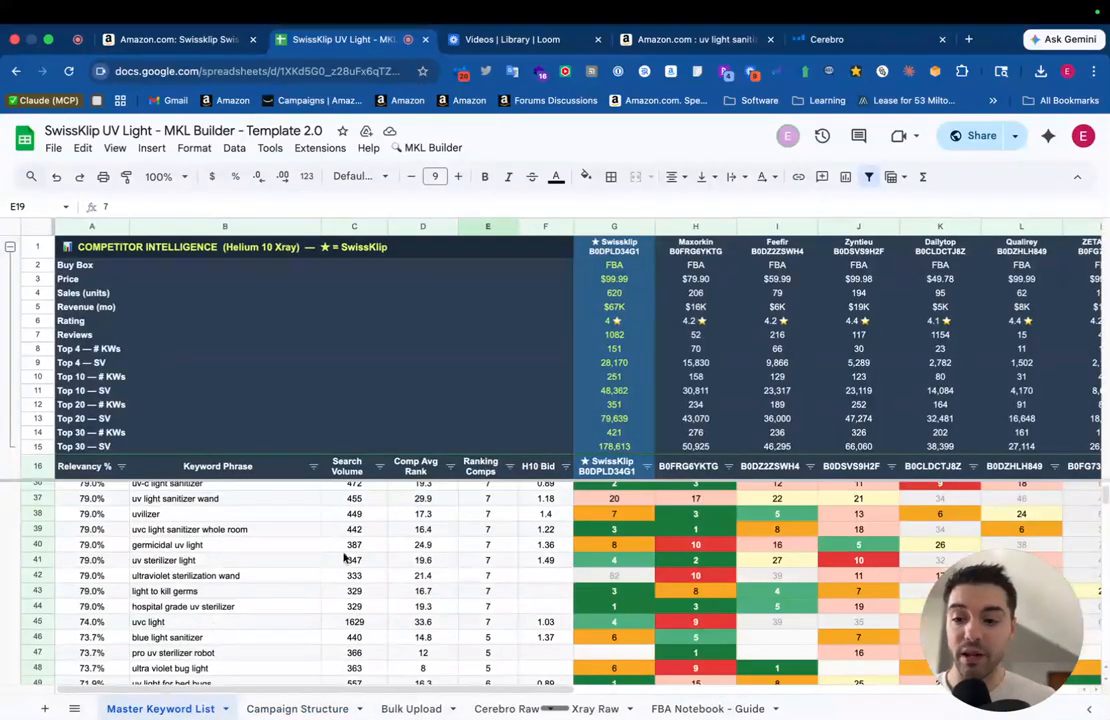
pyautogui.scroll(-5, 344, 557)
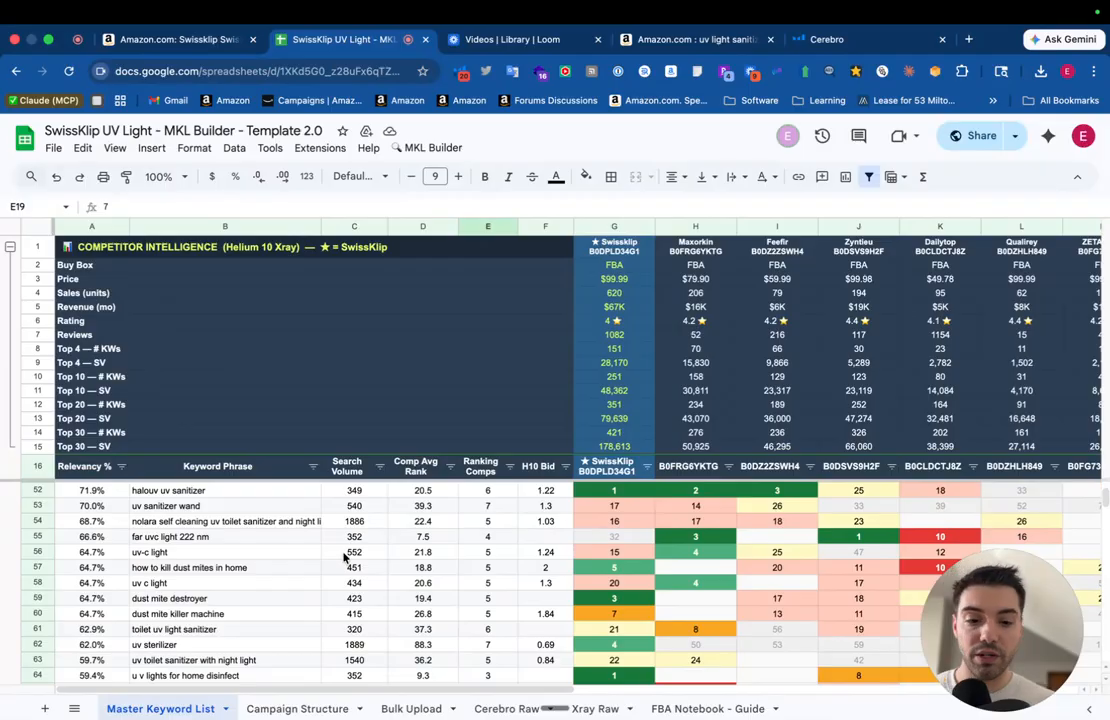
pyautogui.click(324, 708)
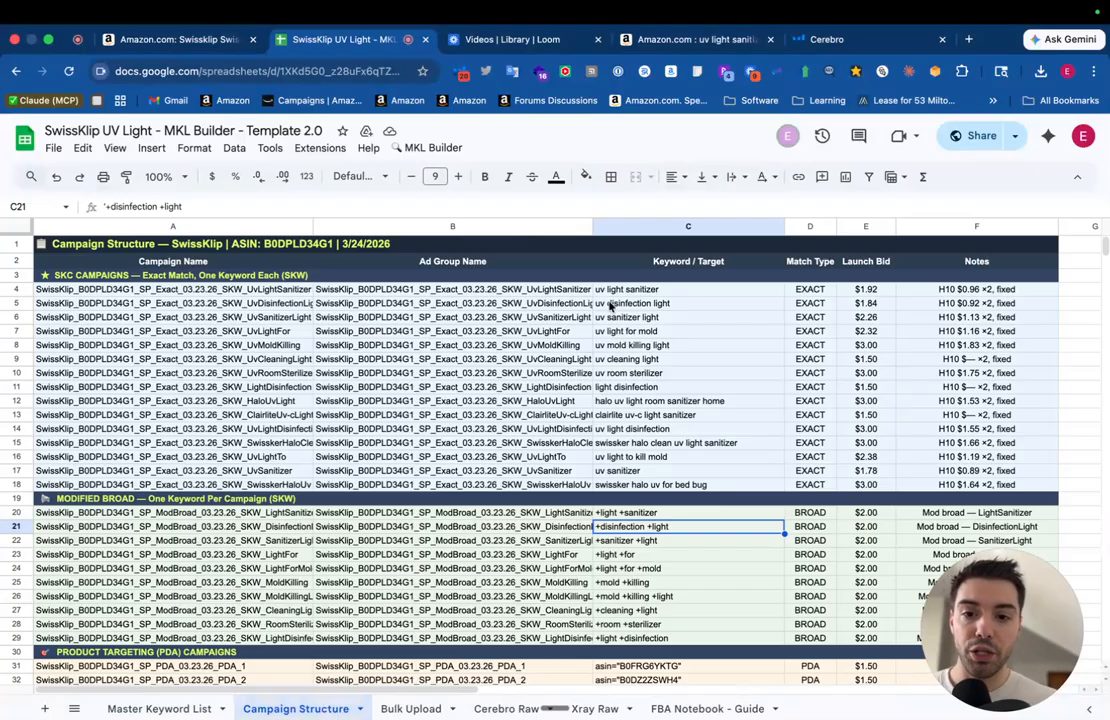
pyautogui.moveTo(607, 290); pyautogui.dragTo(600, 484)
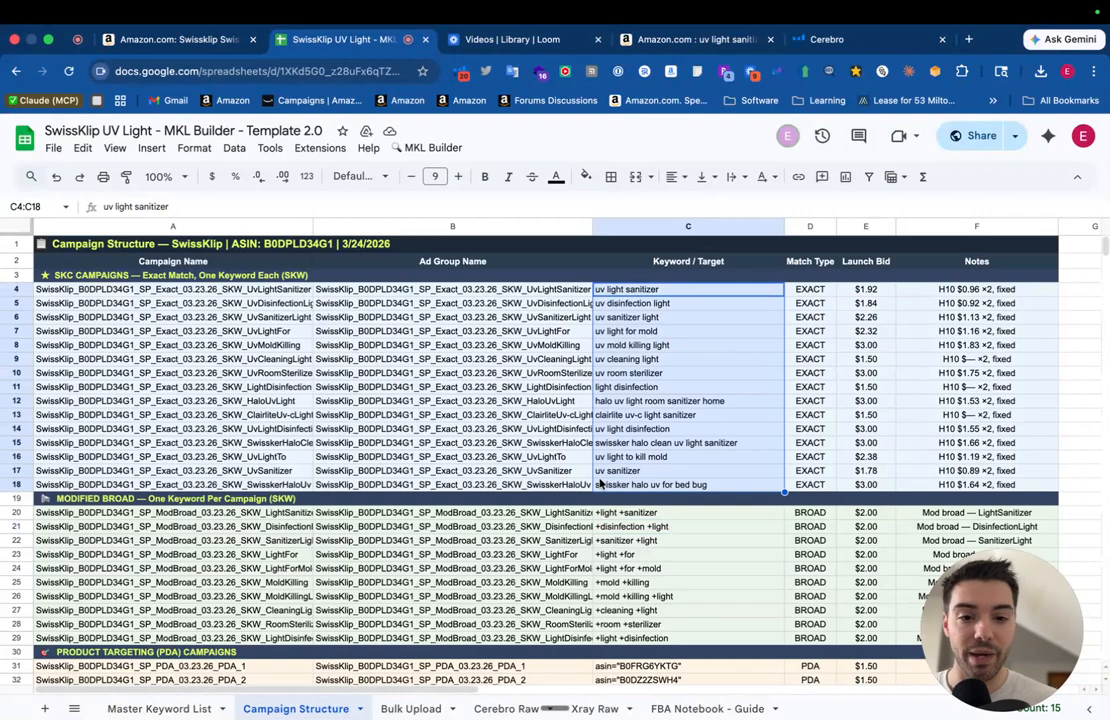
pyautogui.moveTo(610, 512); pyautogui.dragTo(617, 633)
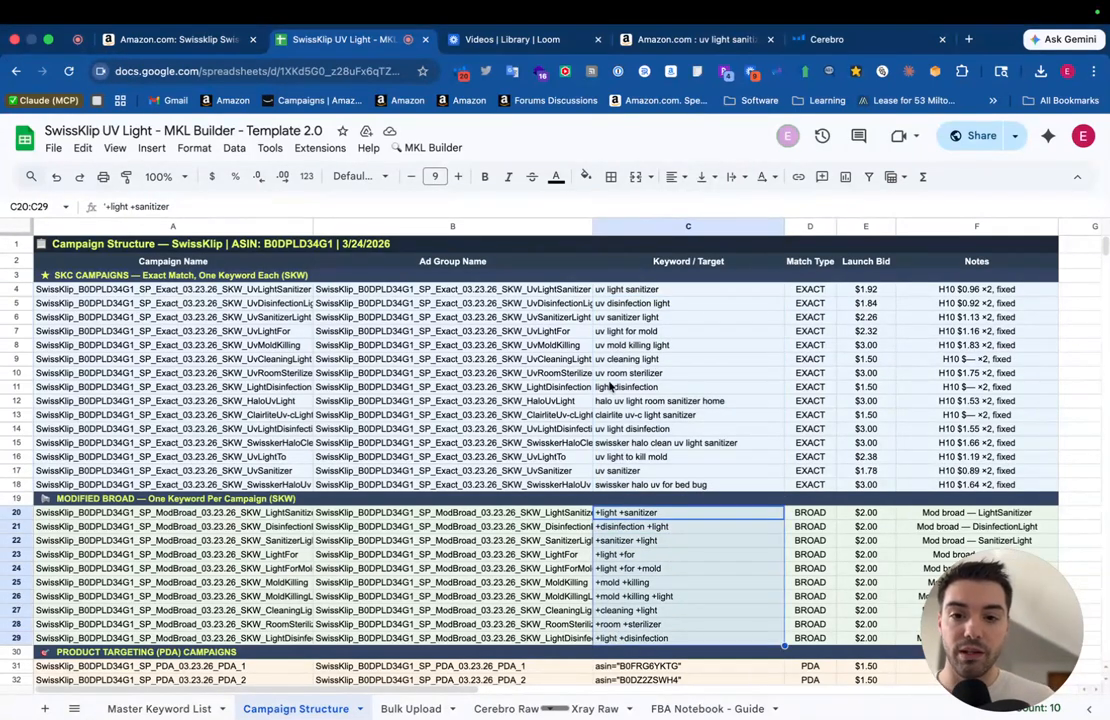
# - Compare the exact keyword "uv light sanitizer" with its modified broad version "+light +sanitizer" and check the exact campaign's bid note
pyautogui.click(635, 290)
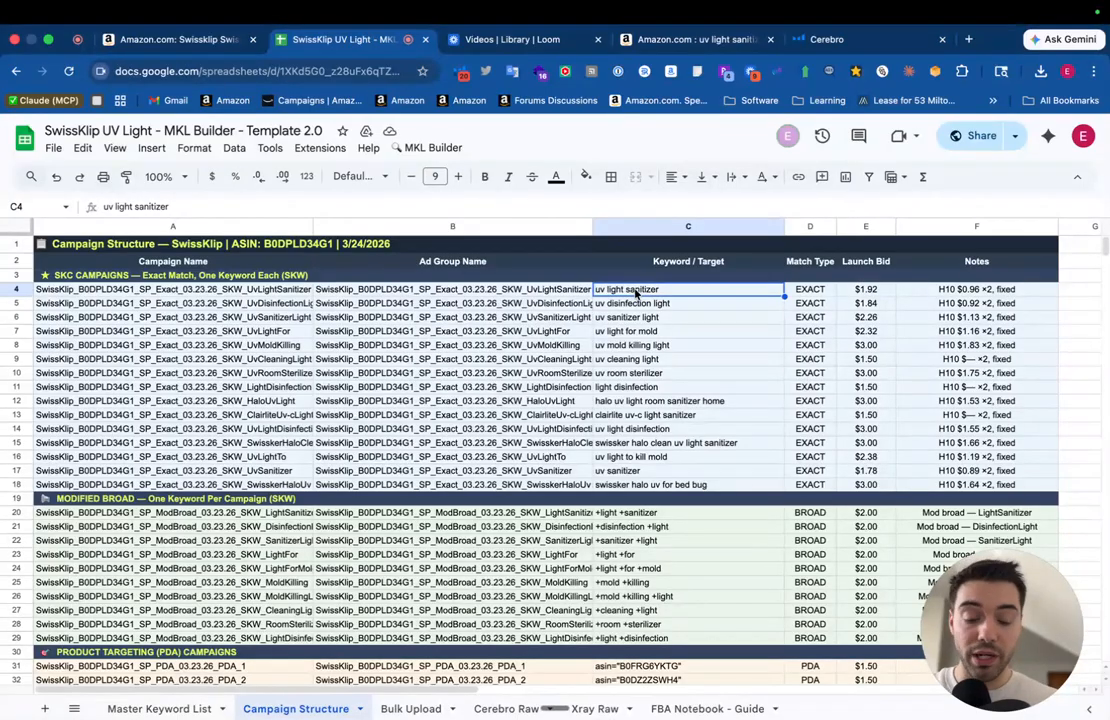
pyautogui.click(645, 516)
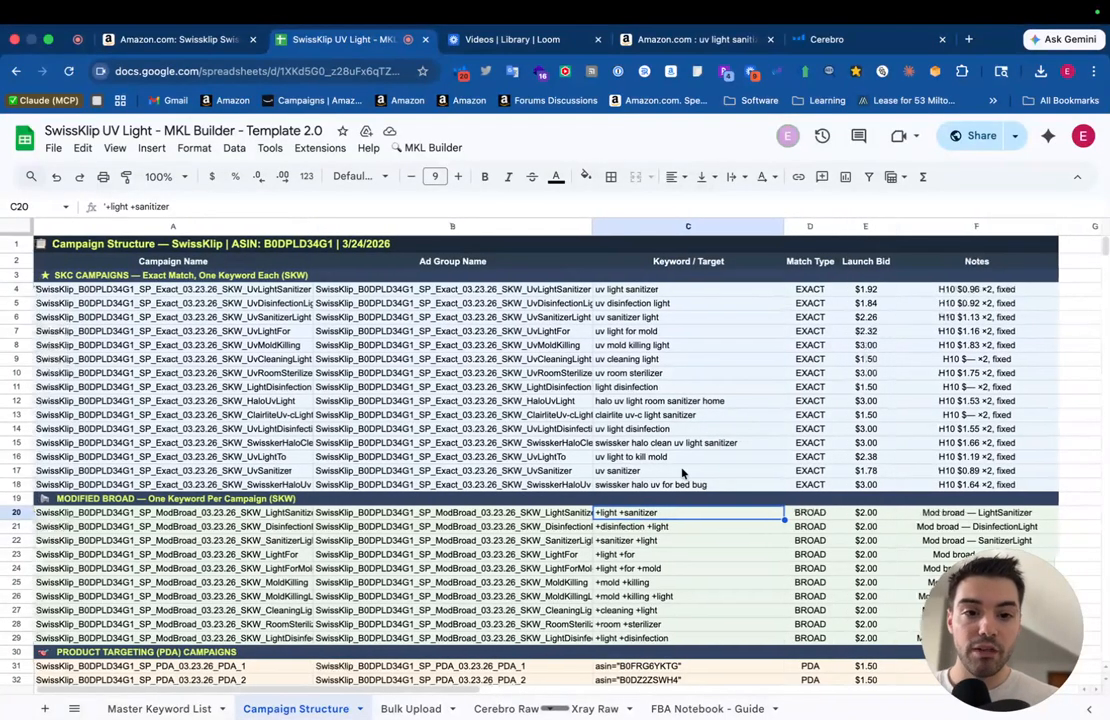
pyautogui.click(938, 291)
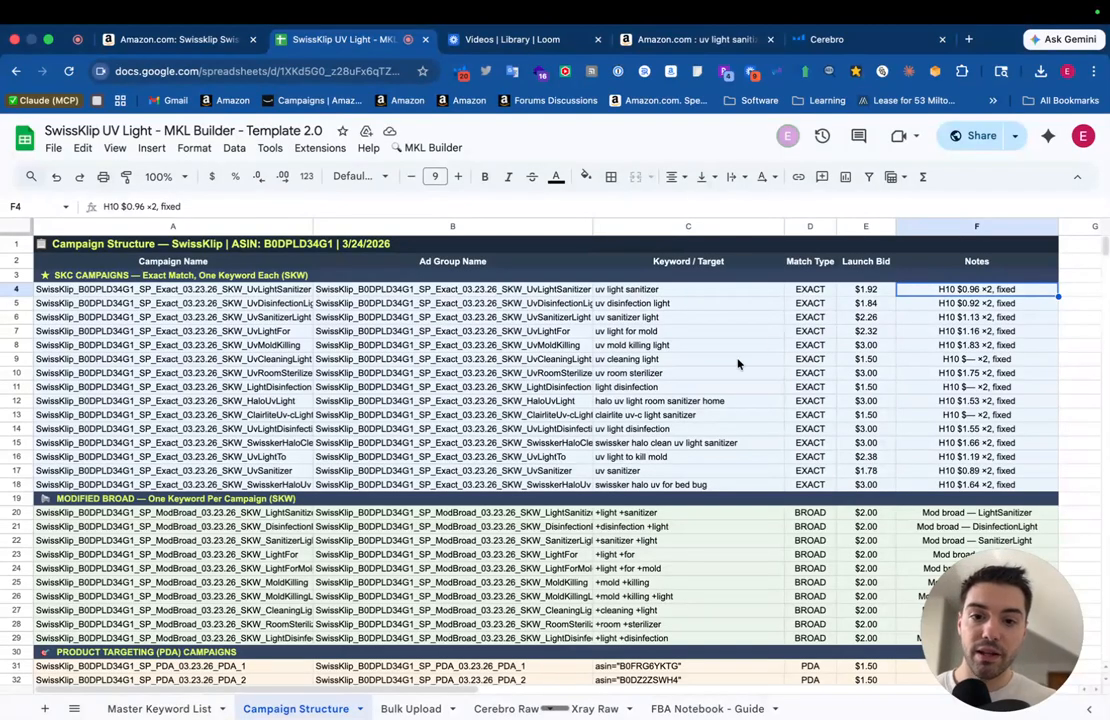
# - Review the competitor ASINs targeted by the product targeting (PDA) campaigns in the Campaign Structure sheet
pyautogui.scroll(-1, 686, 398)
pyautogui.scroll(-1, 675, 430)
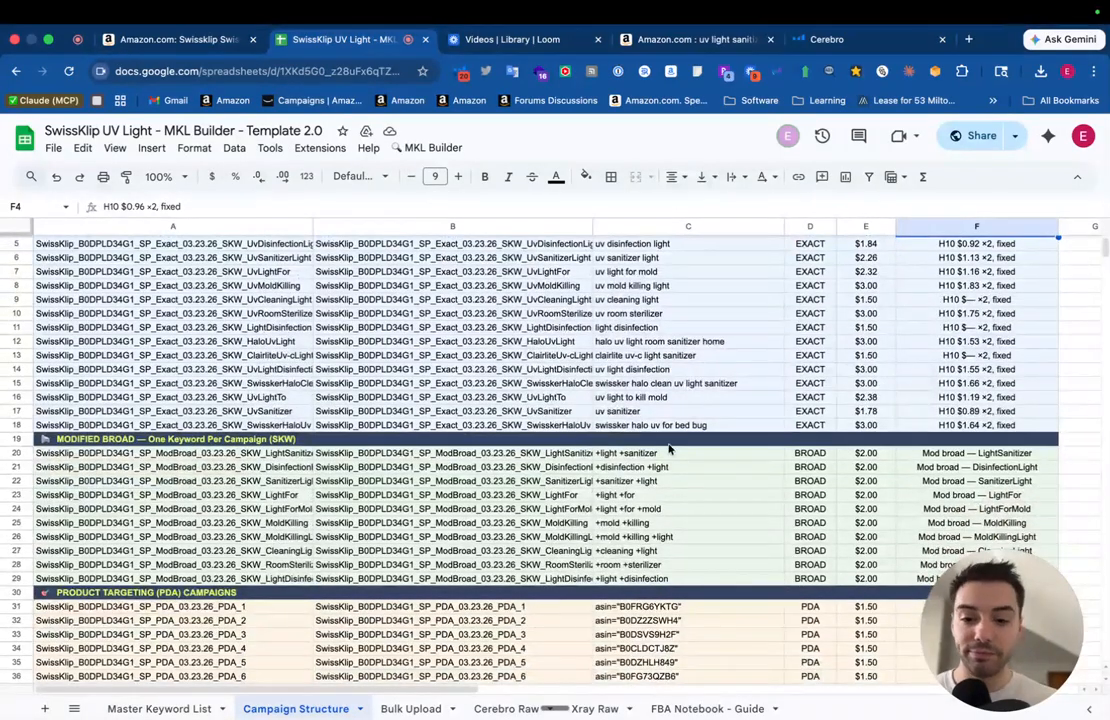
pyautogui.scroll(-2, 661, 461)
pyautogui.scroll(-2, 664, 461)
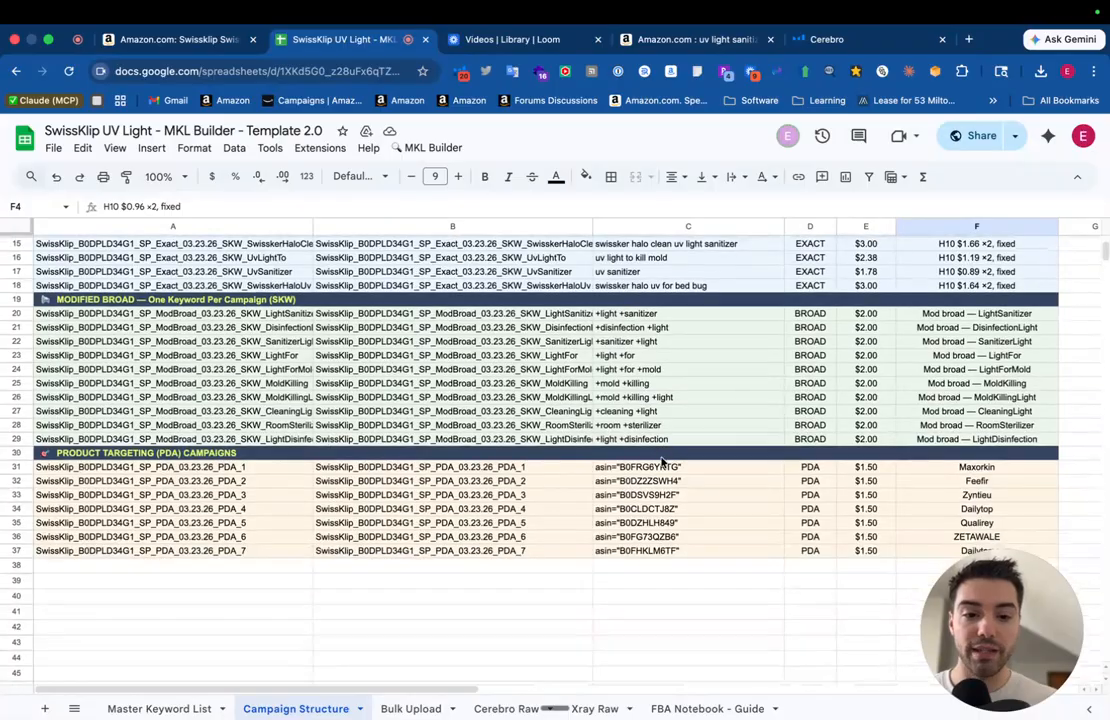
pyautogui.moveTo(650, 467); pyautogui.dragTo(643, 551)
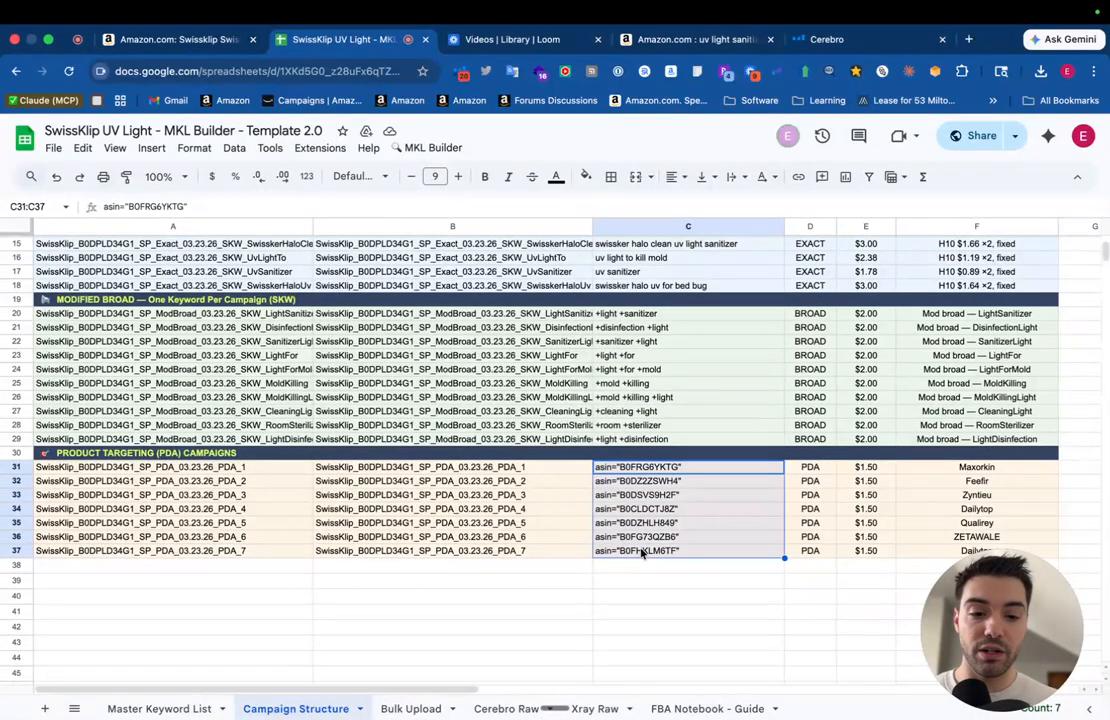
pyautogui.click(641, 577)
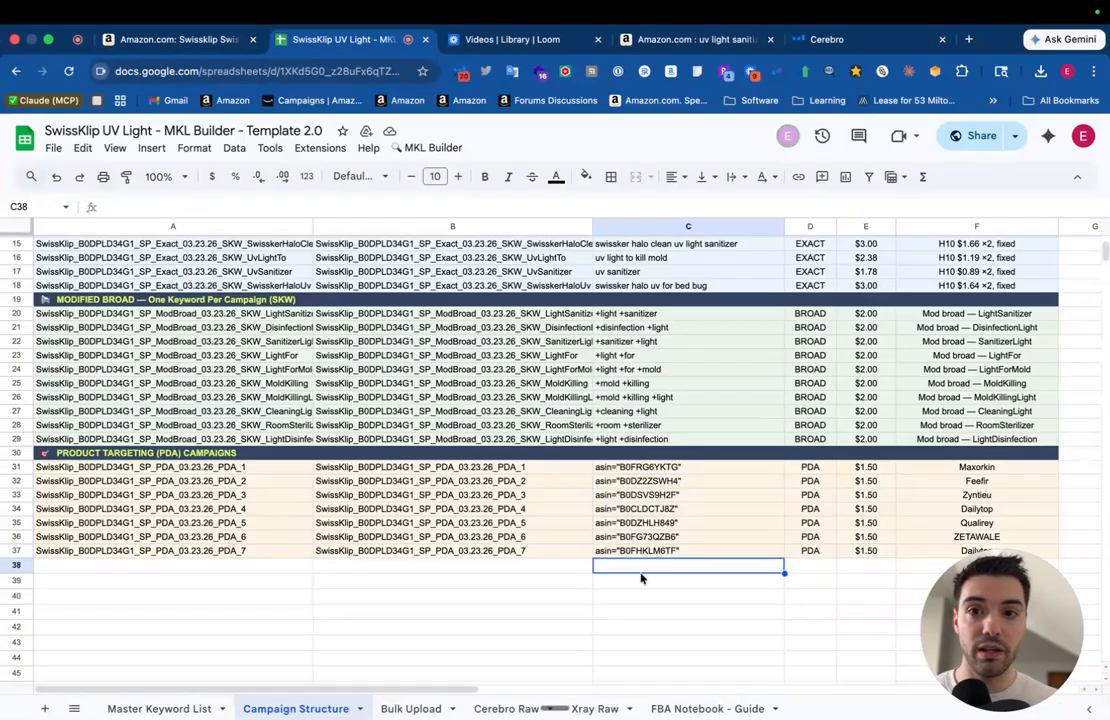
# - Switch to the SwissKlip product page on Amazon and examine the competing products in its "4 stars and above" sponsored section
pyautogui.click(690, 39)
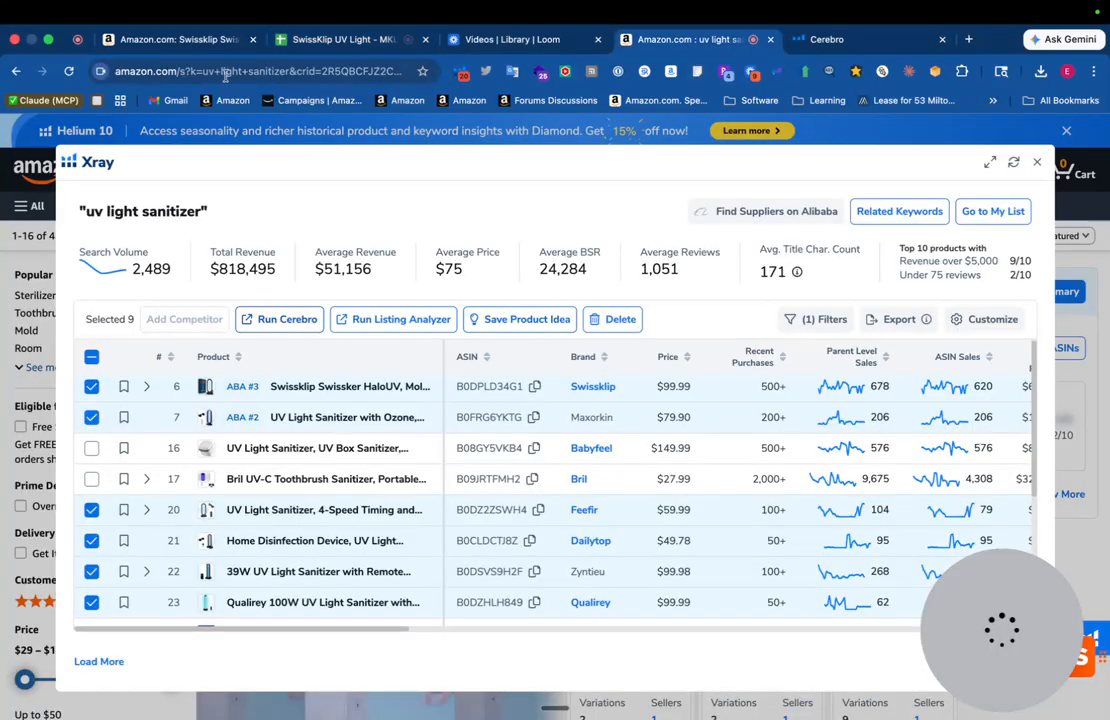
pyautogui.click(181, 42)
pyautogui.scroll(-10, 495, 432)
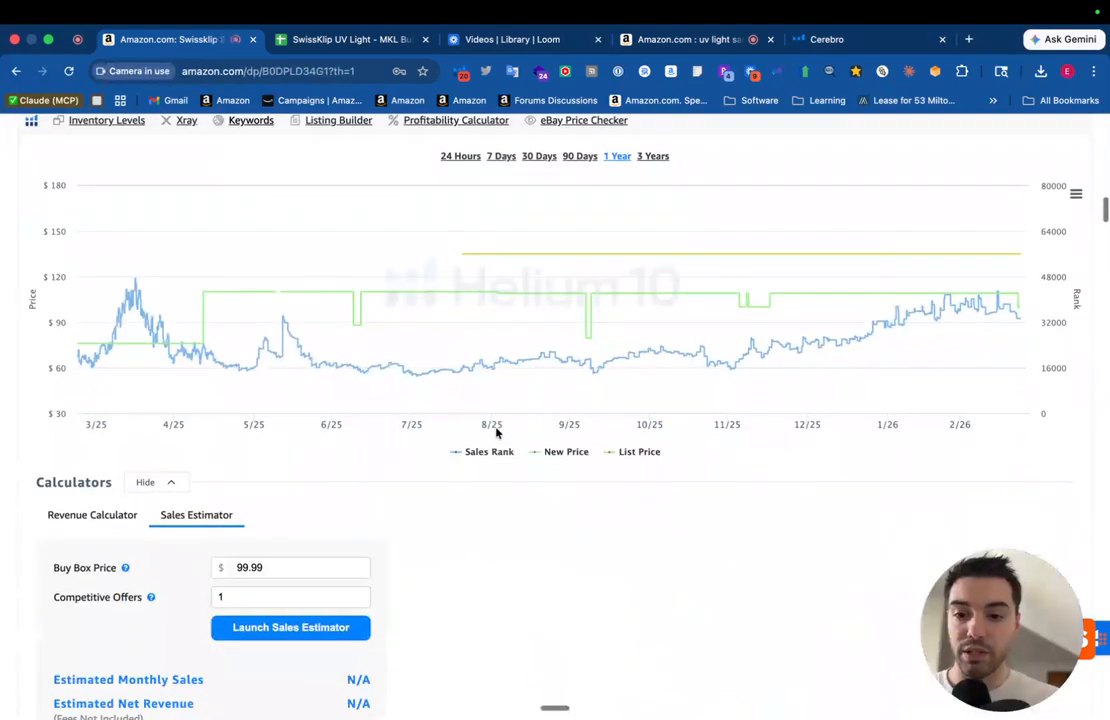
pyautogui.scroll(-15, 495, 432)
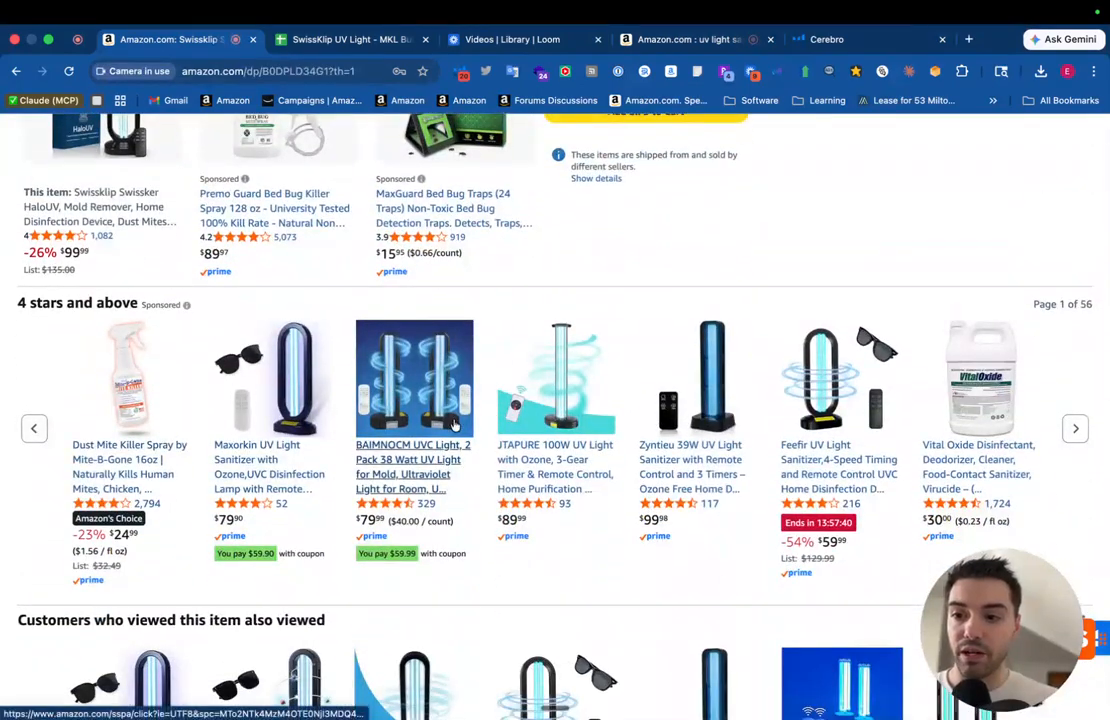
# - Look over the competing UV lights in the "4 stars and above" and "Customers who viewed this item also viewed" sections
pyautogui.scroll(-2, 518, 310)
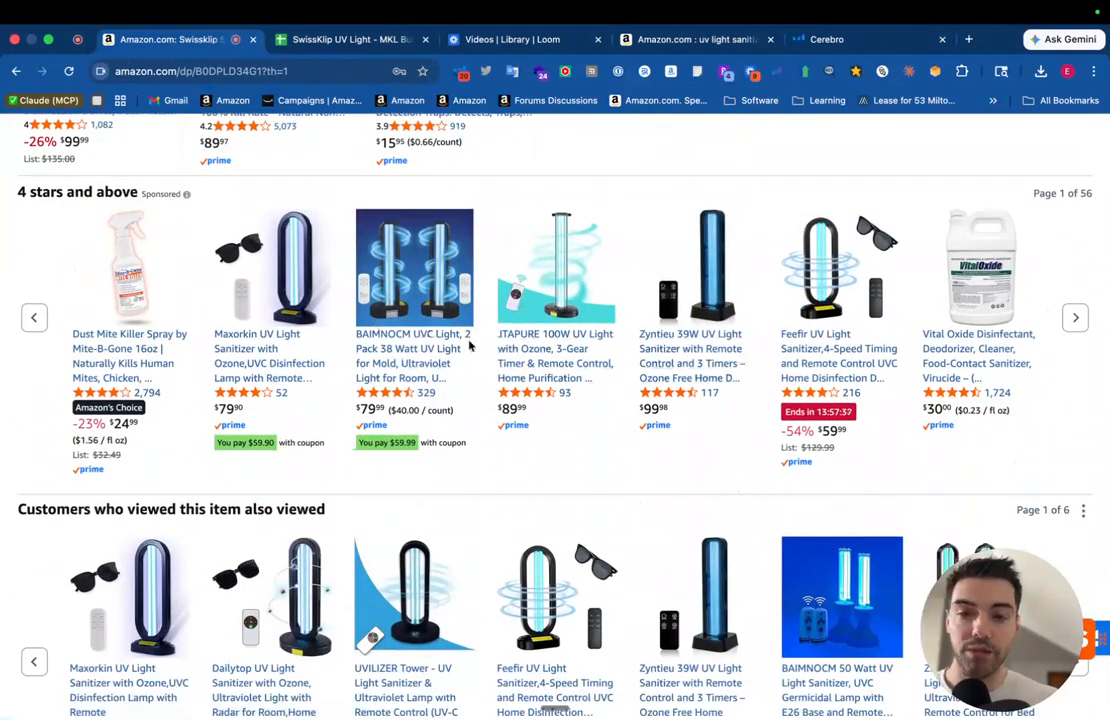
pyautogui.scroll(1, 345, 377)
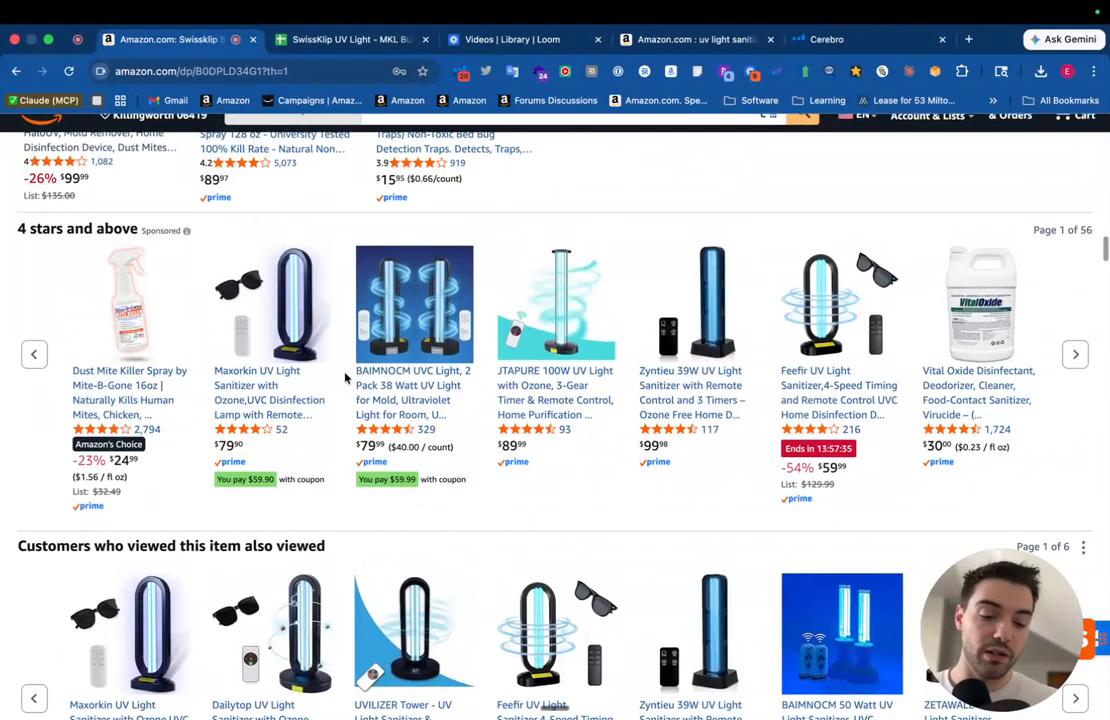
pyautogui.scroll(2, 345, 377)
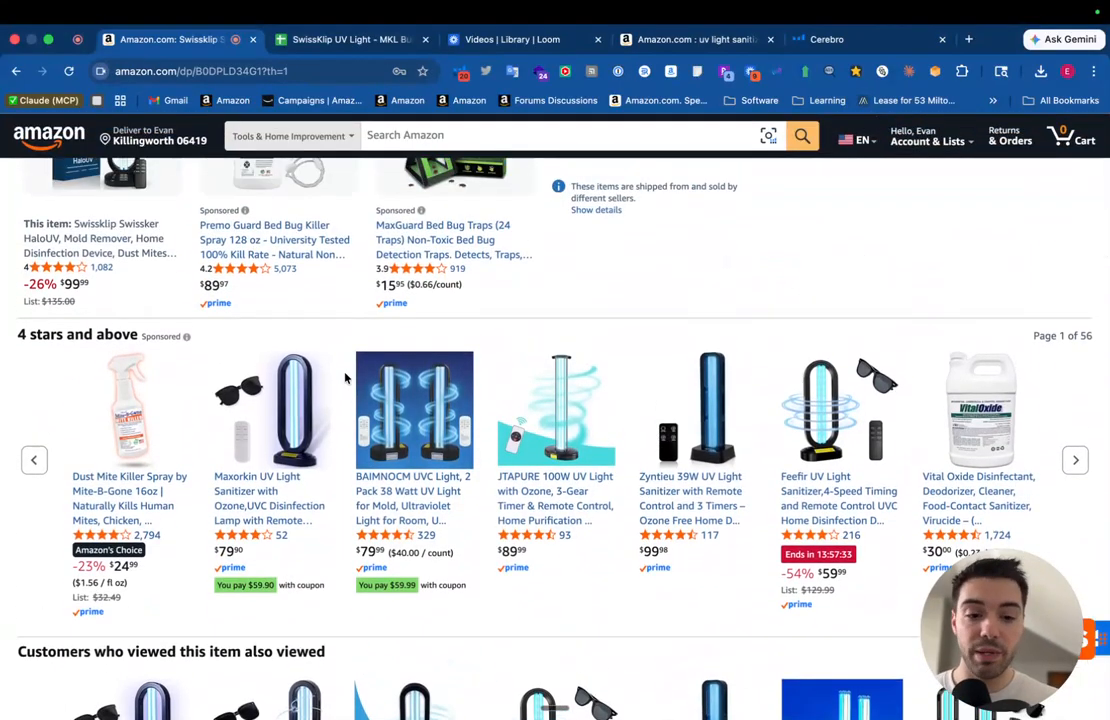
pyautogui.scroll(2, 345, 377)
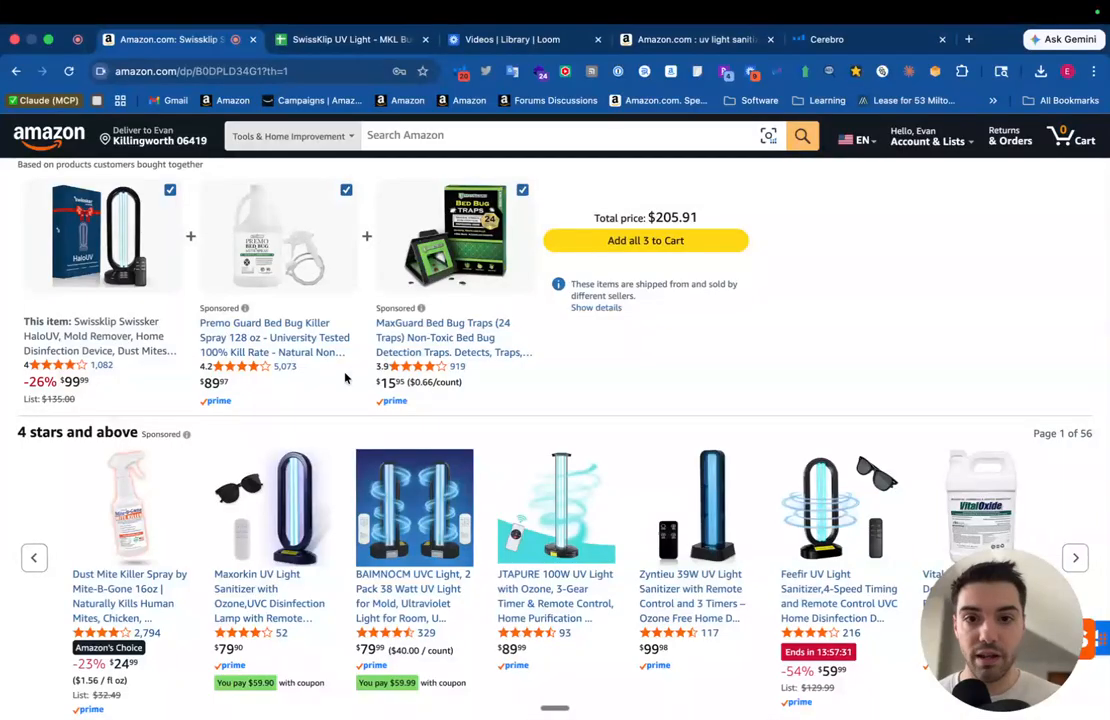
# - Return to the MKL Builder spreadsheet and review the exact-match keywords in C4:C18 of the Campaign Structure sheet
pyautogui.click(340, 39)
pyautogui.scroll(-2, 546, 327)
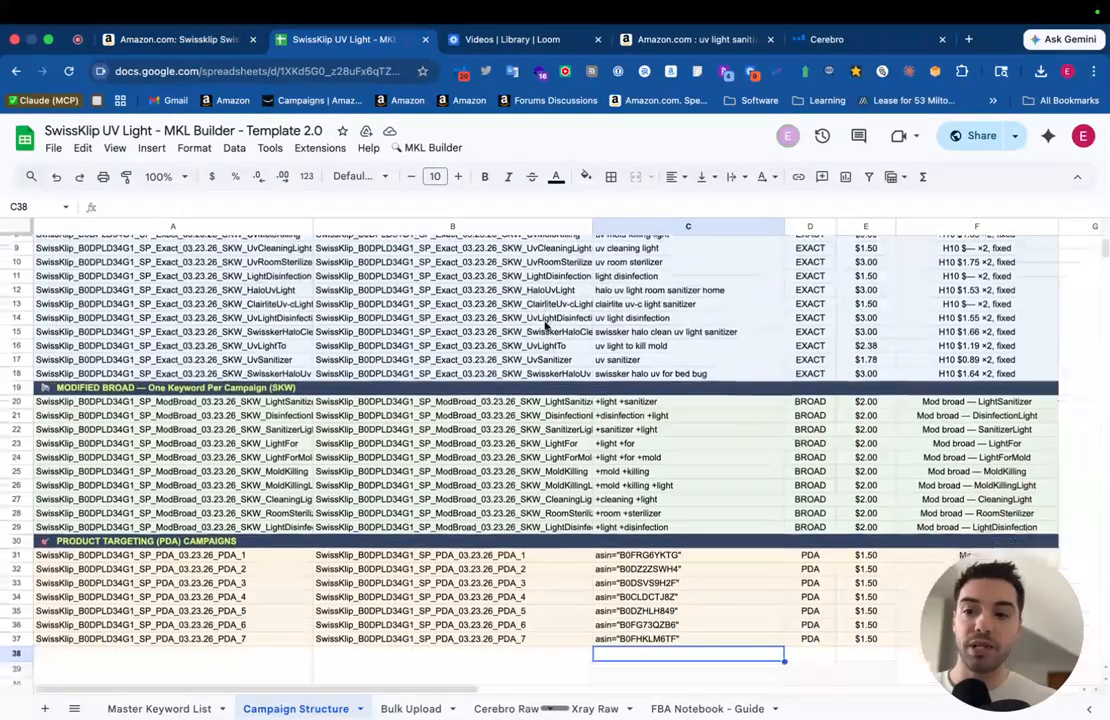
pyautogui.scroll(3, 546, 327)
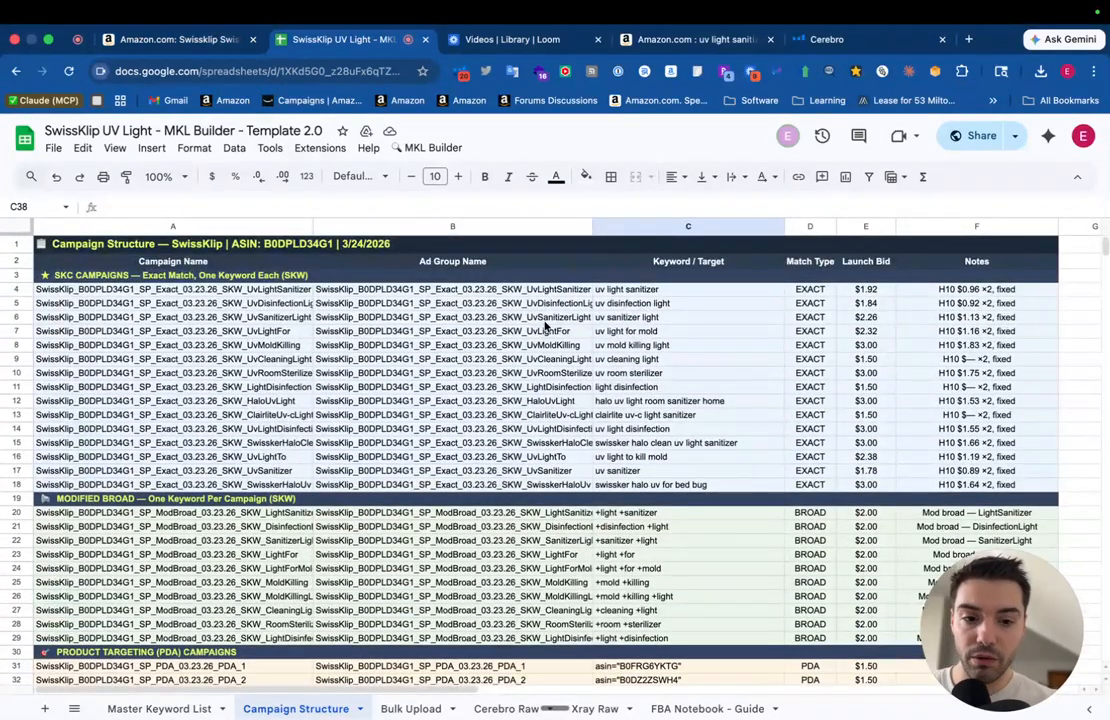
pyautogui.moveTo(615, 289); pyautogui.dragTo(604, 488)
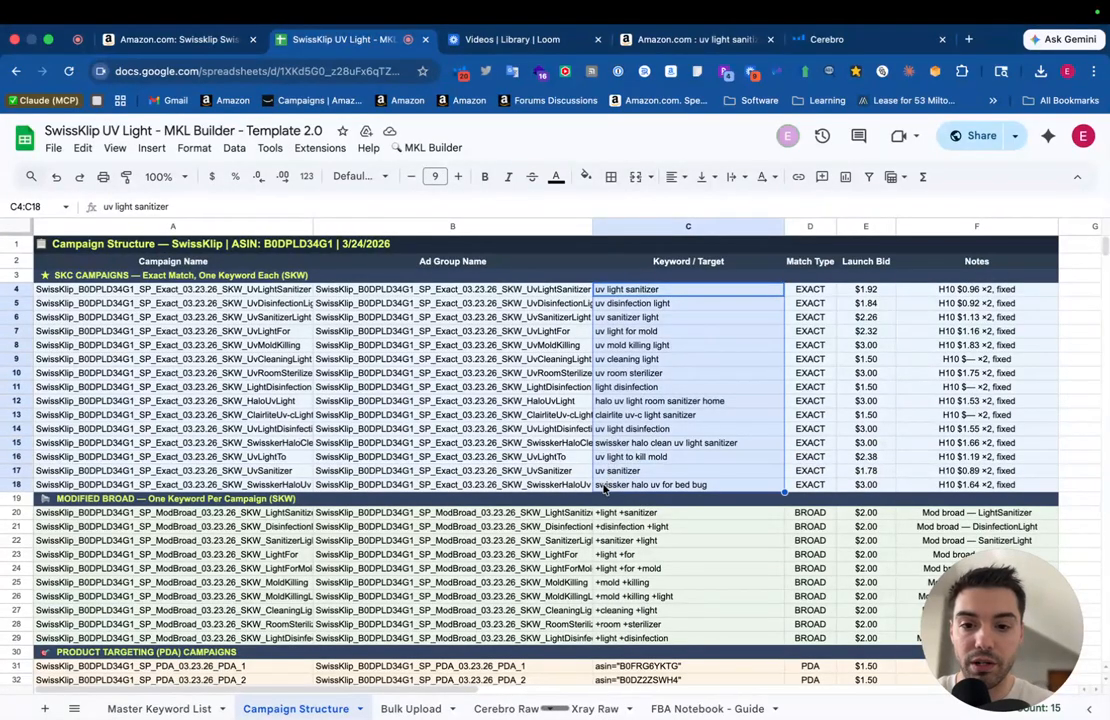
pyautogui.click(618, 432)
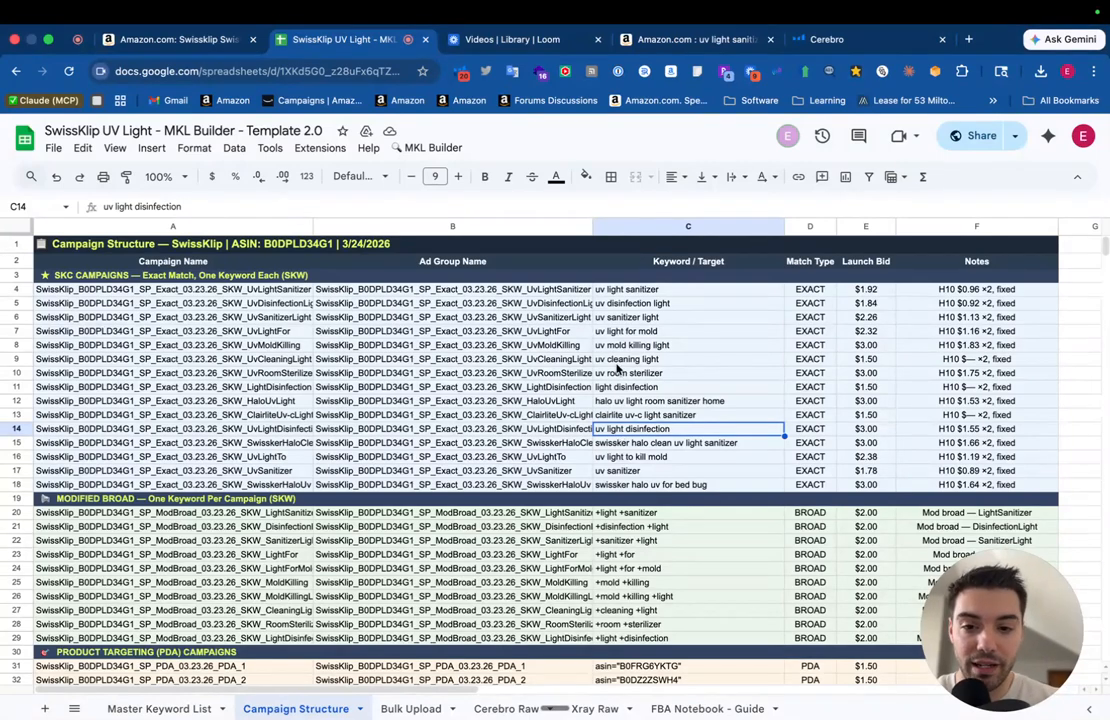
pyautogui.click(617, 362)
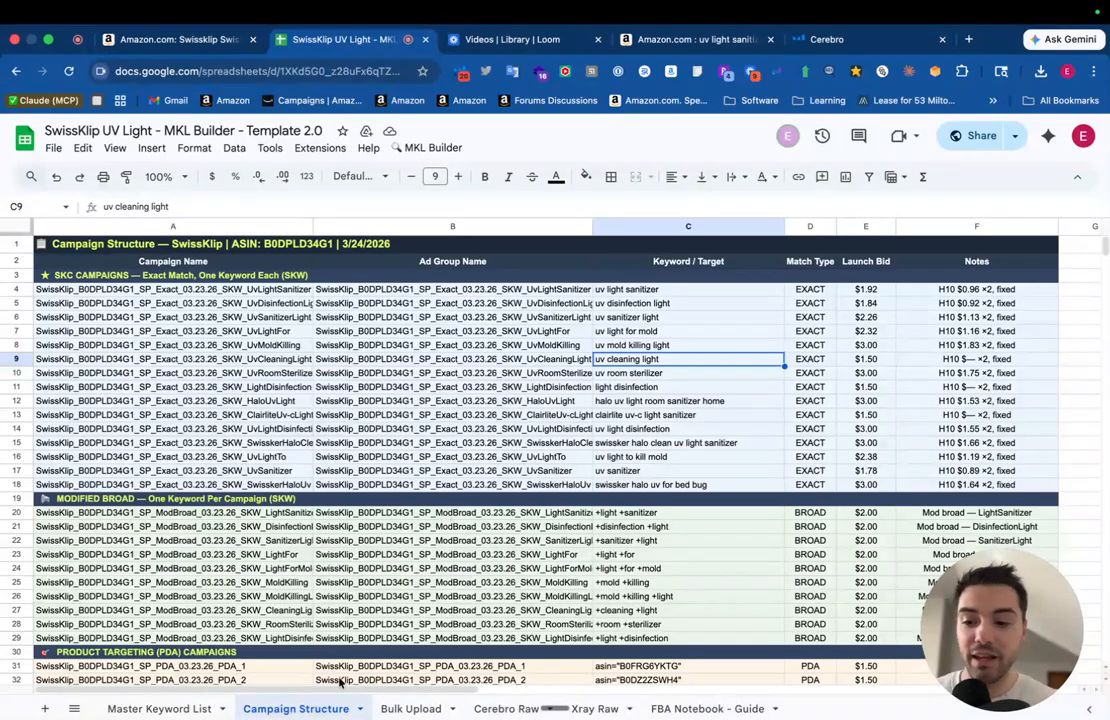
# - Review the highest-relevancy keywords in the Master Keyword List and compare SwissKlip's ranks with those of the competitors
pyautogui.click(161, 709)
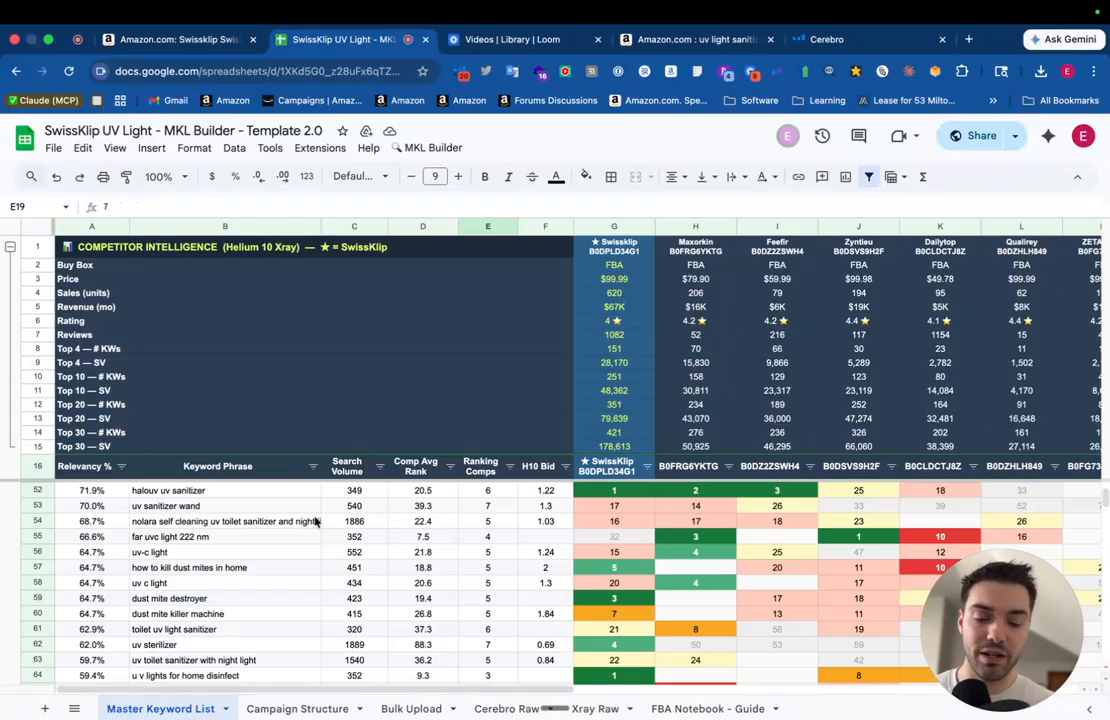
pyautogui.scroll(8, 315, 521)
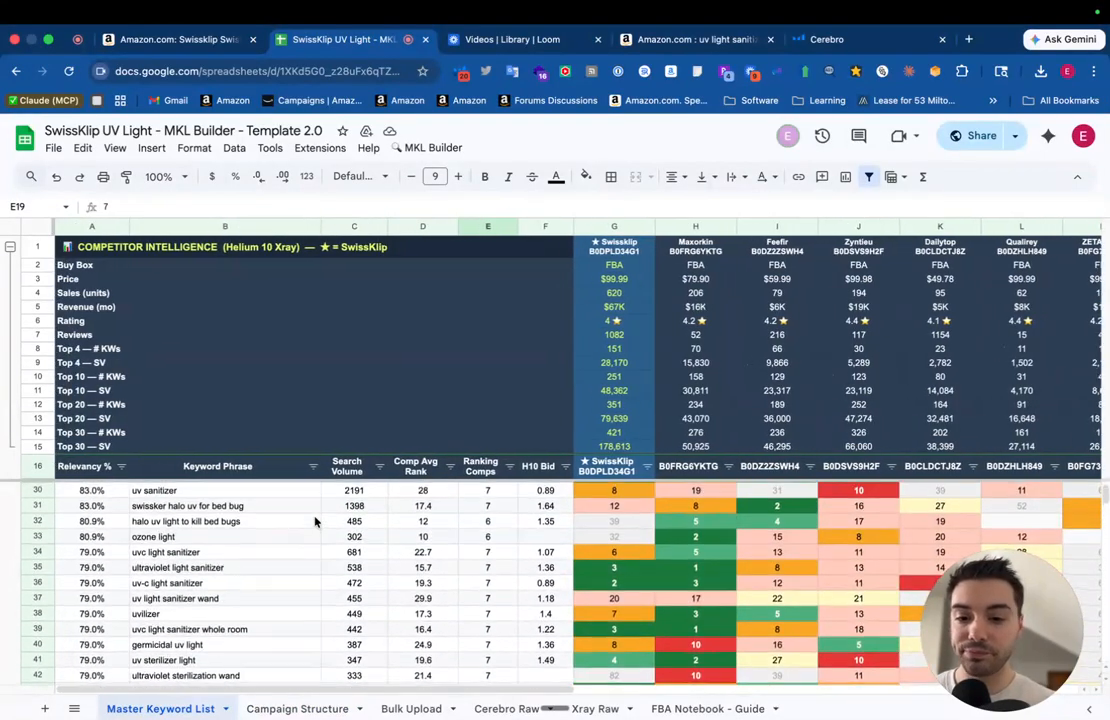
pyautogui.scroll(5, 315, 521)
pyautogui.hscroll(3, 594, 438)
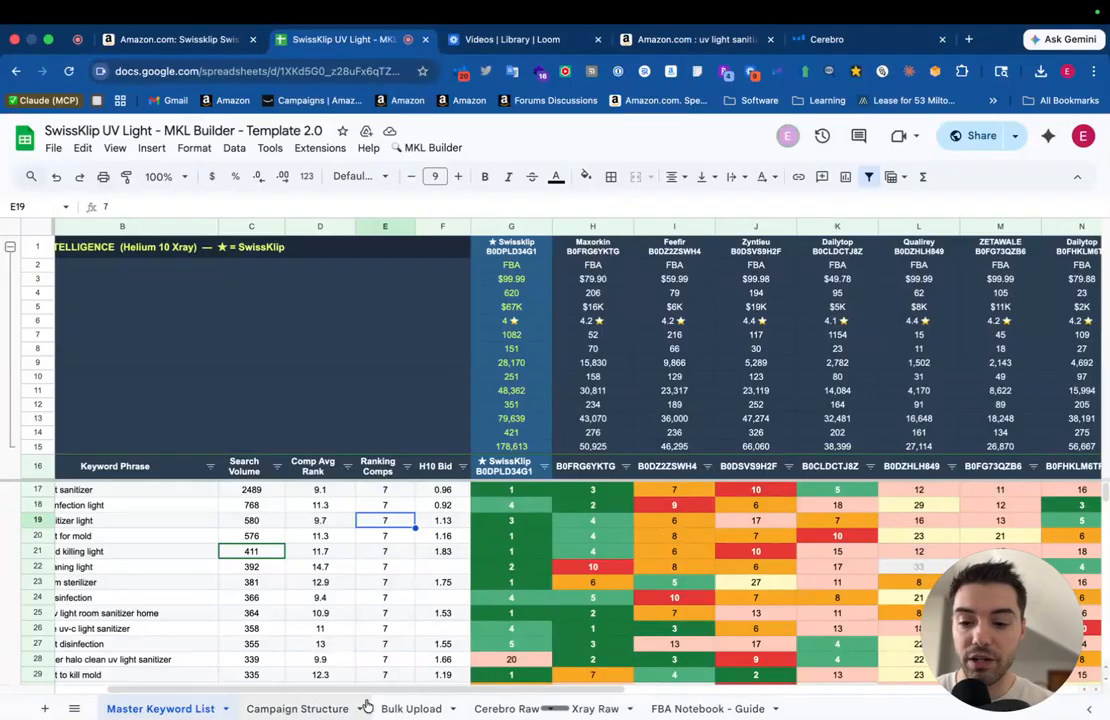
# - Examine the modified broad keywords in the Campaign Structure sheet, focusing on "+mold +killing"
pyautogui.click(300, 709)
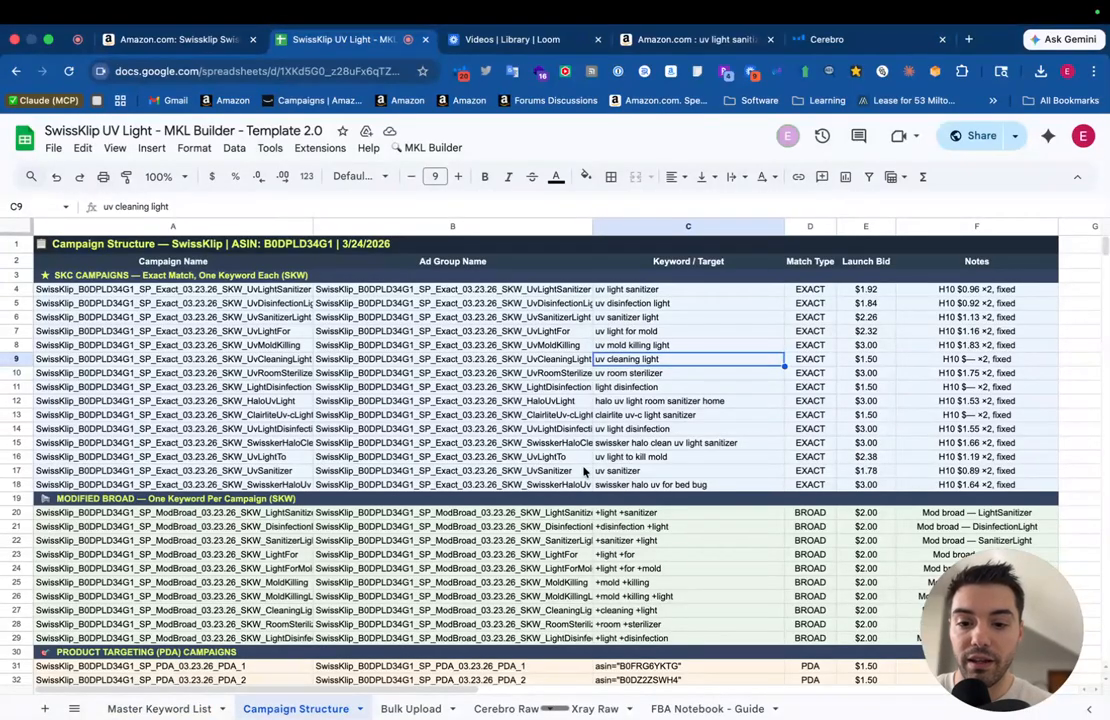
pyautogui.scroll(-2, 600, 470)
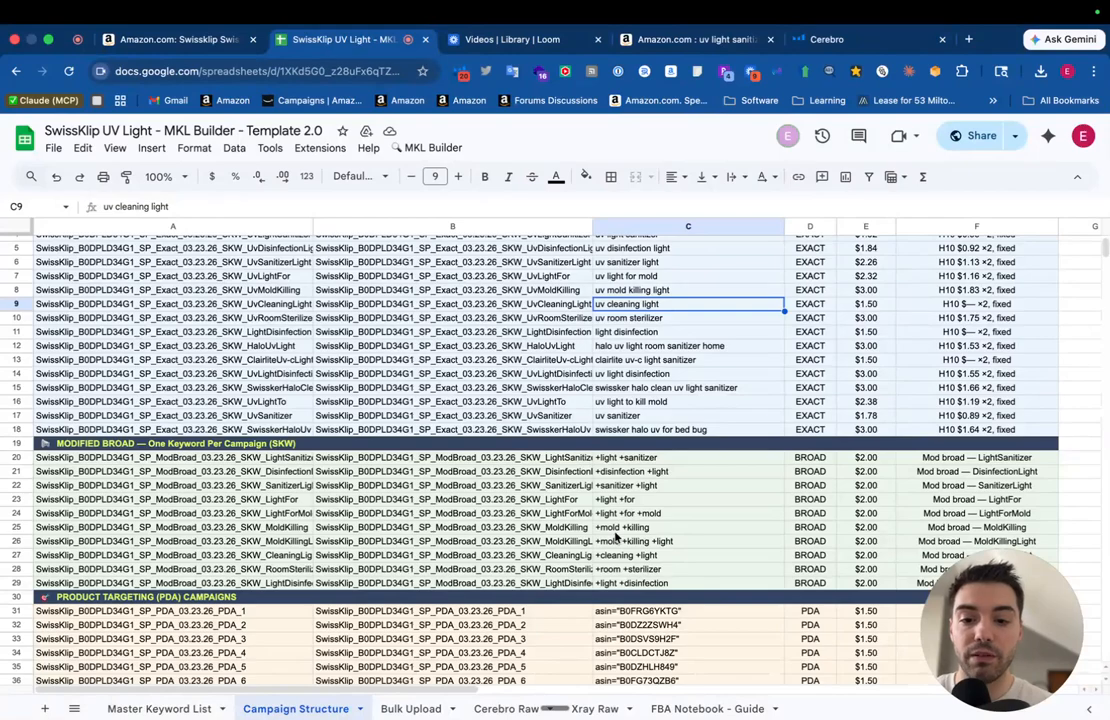
pyautogui.click(612, 528)
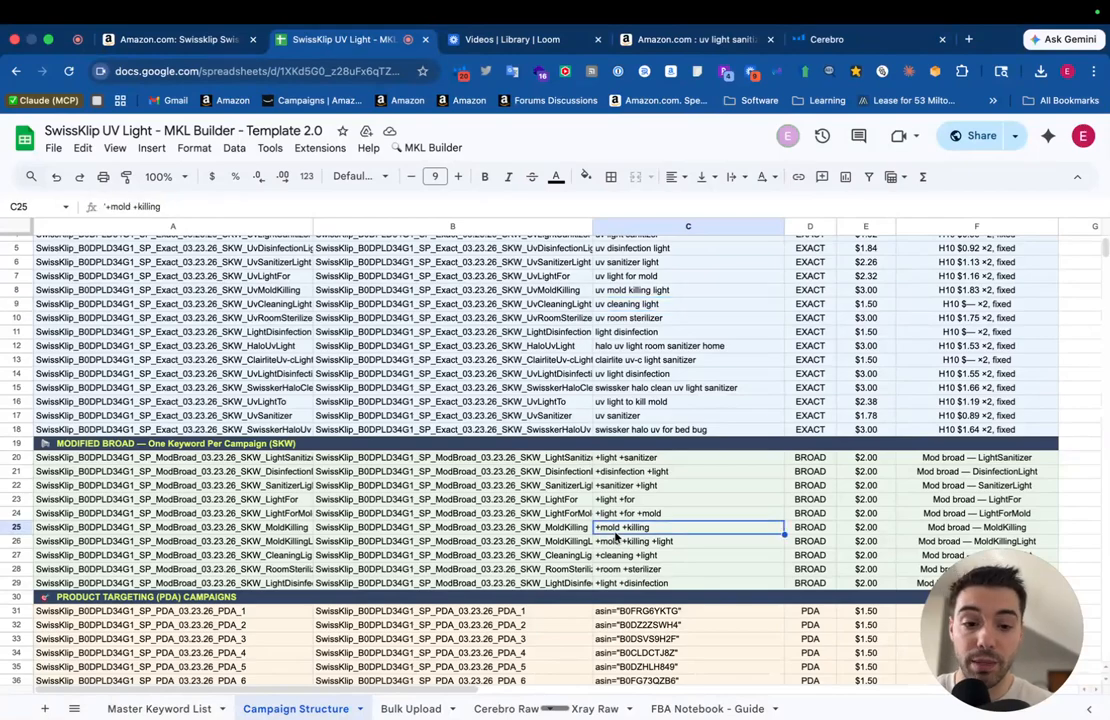
# - Check the ad group naming of the exact-match campaigns in Campaign Structure, focusing on the keyword suffix "UvLightSanitizer"
pyautogui.click(395, 290)
pyautogui.scroll(2, 395, 290)
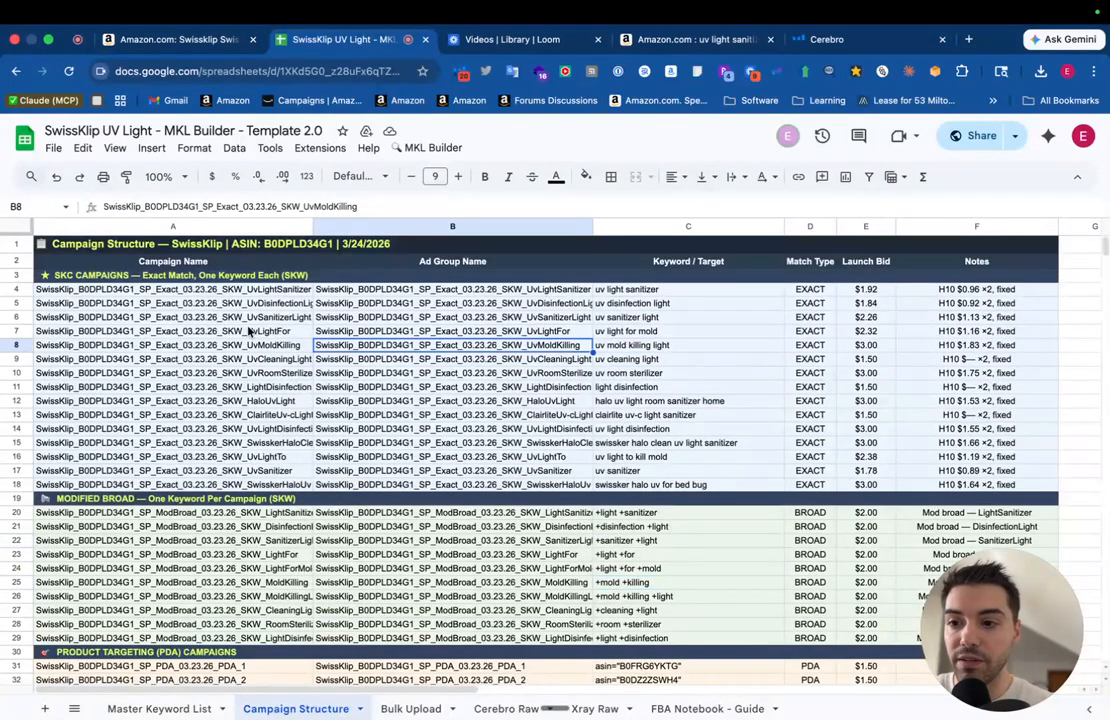
pyautogui.press('Up')
pyautogui.press('Up')
pyautogui.press('Up')
pyautogui.press('Up')
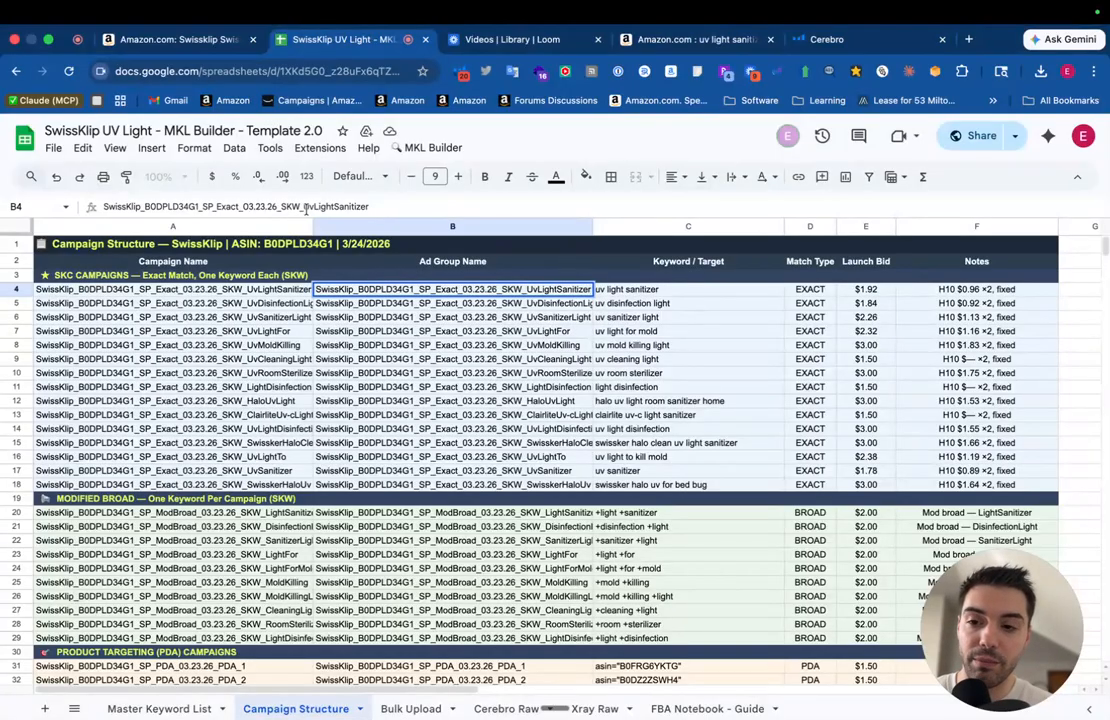
pyautogui.moveTo(306, 208); pyautogui.dragTo(370, 207)
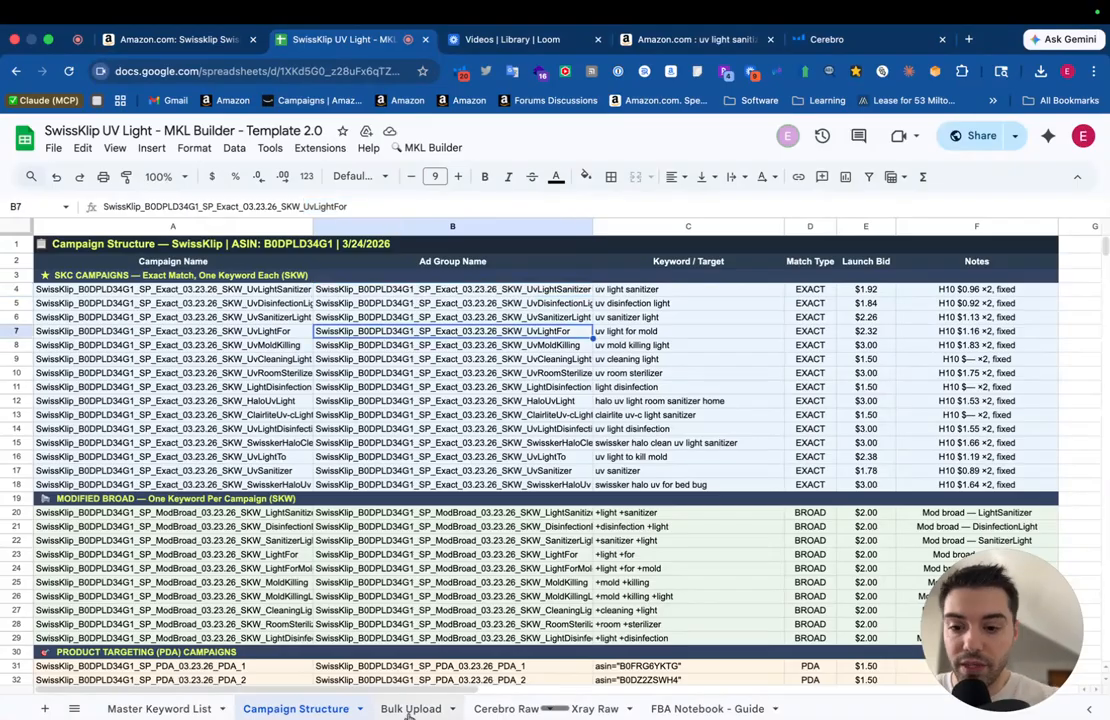
# - Look through the Bulk Upload sheet's columns, from entity and campaign names to budgets, bids, keyword text and bidding strategy
pyautogui.click(409, 709)
pyautogui.hscroll(2, 409, 553)
pyautogui.hscroll(8, 409, 553)
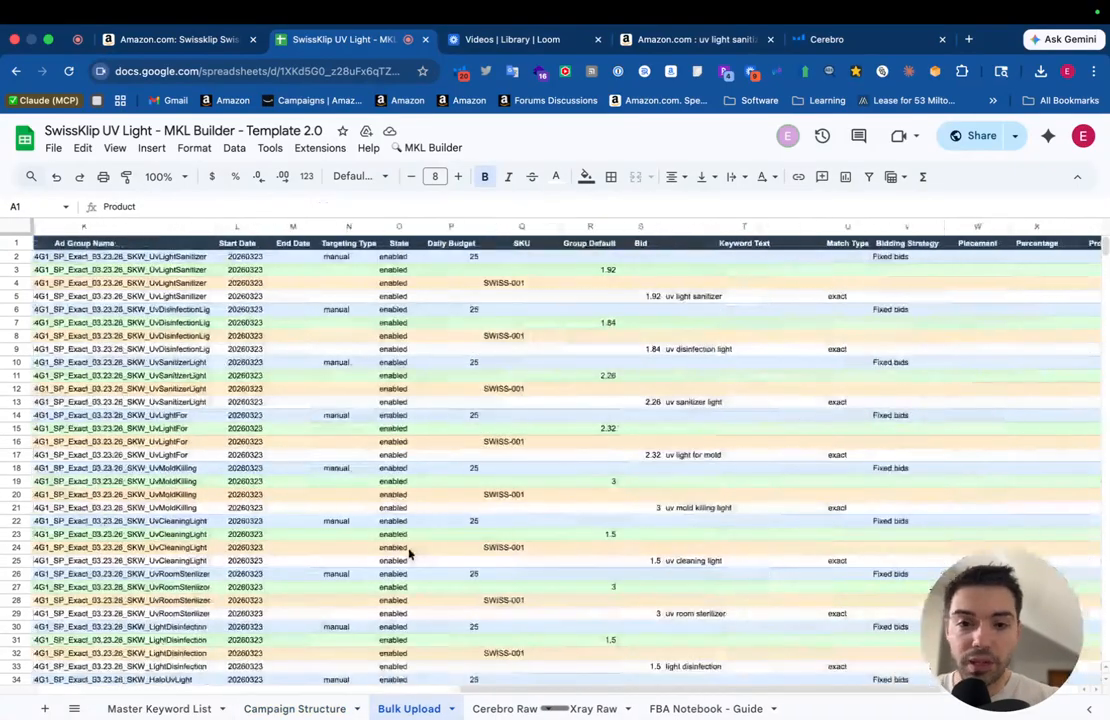
pyautogui.hscroll(-10, 409, 553)
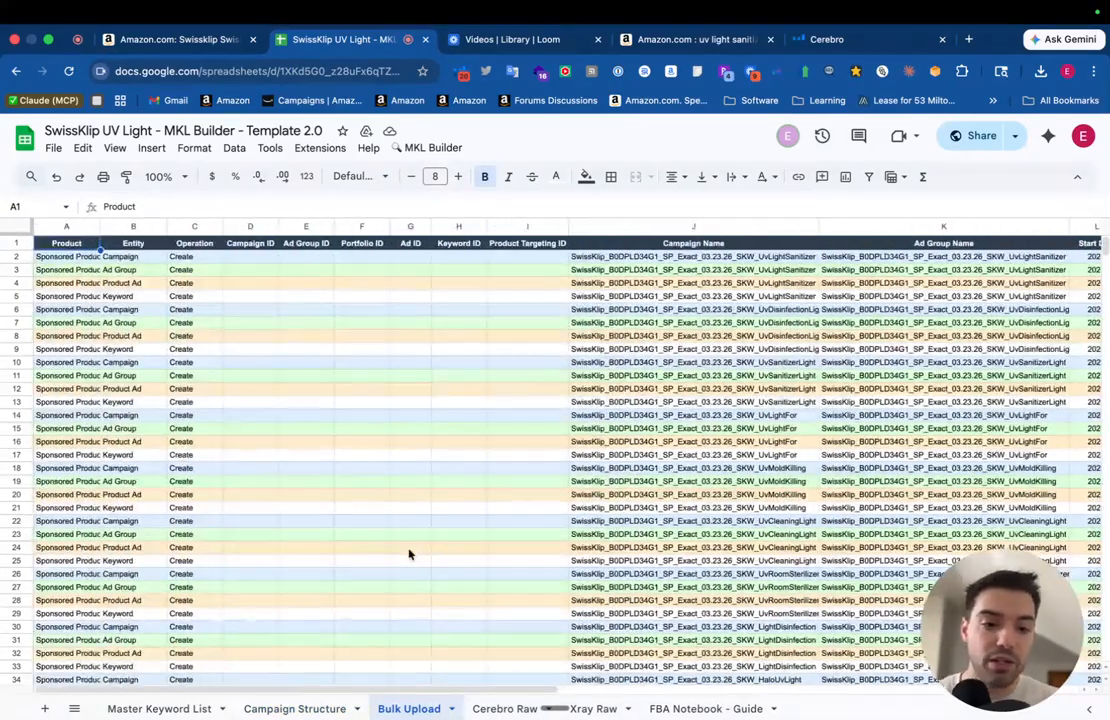
# - Compare the campaign rows in the Campaign Structure sheet with their entries in the Bulk Upload sheet
pyautogui.click(295, 709)
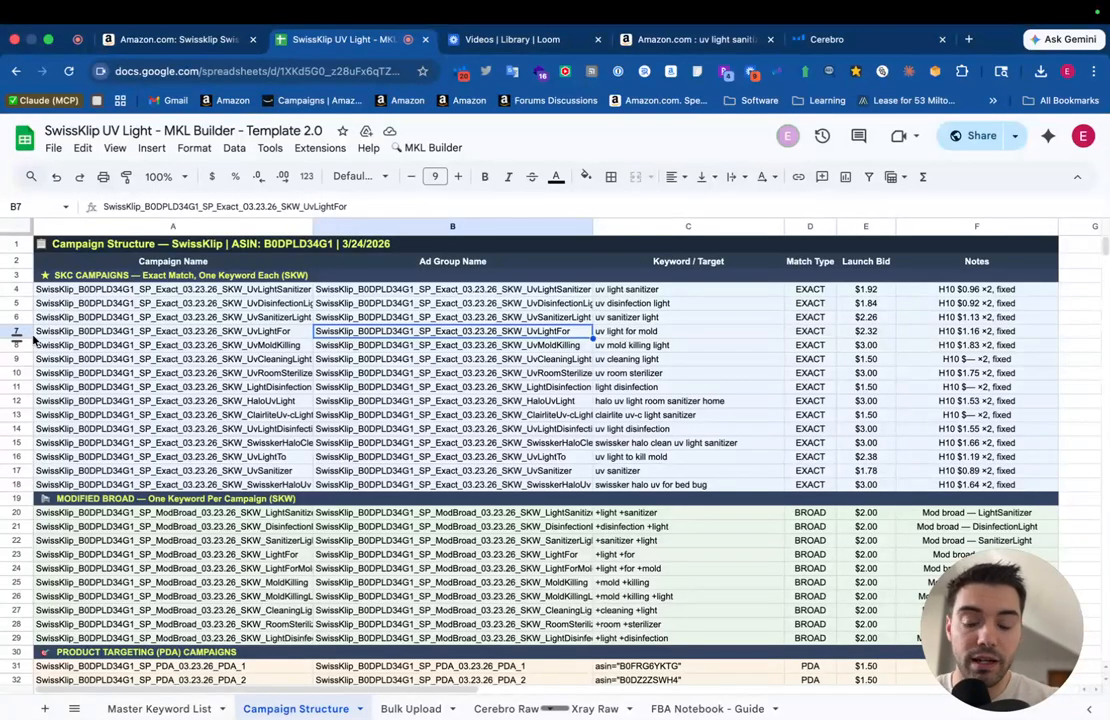
pyautogui.click(377, 710)
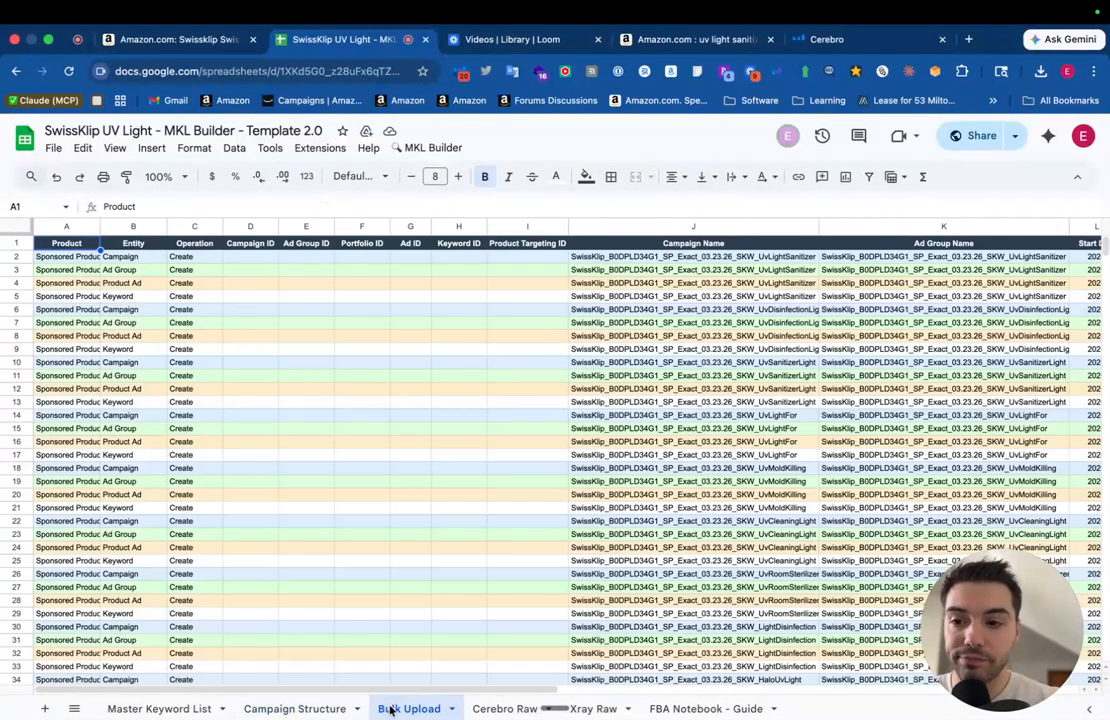
pyautogui.click(20, 306)
pyautogui.click(306, 494)
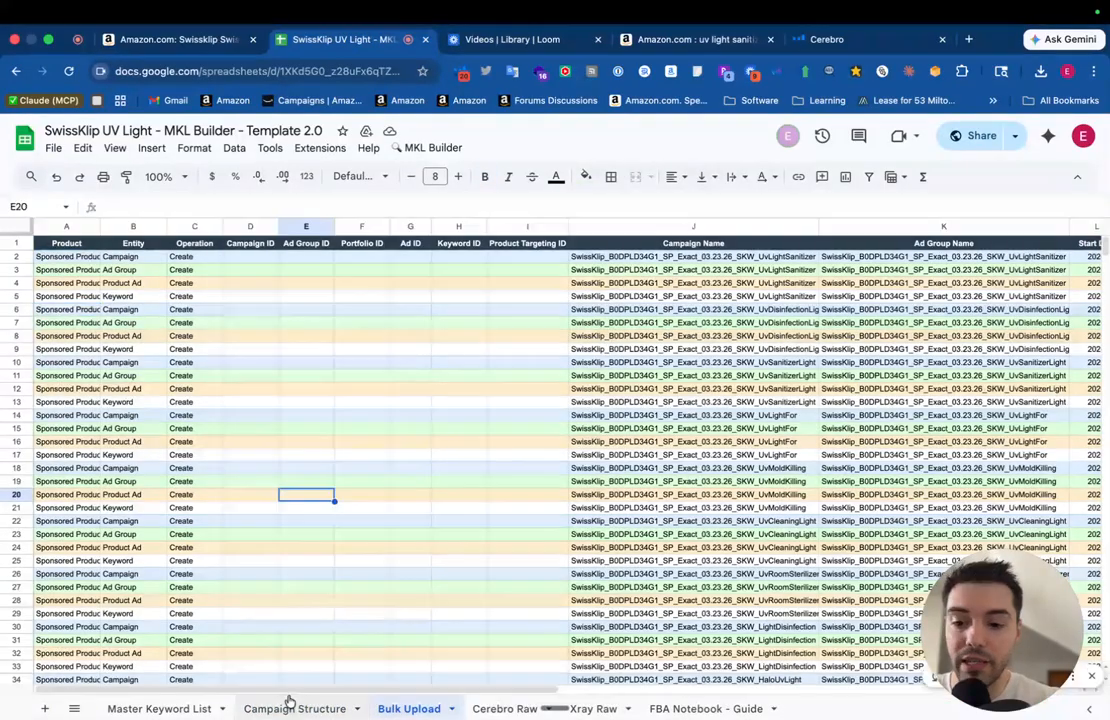
pyautogui.click(290, 706)
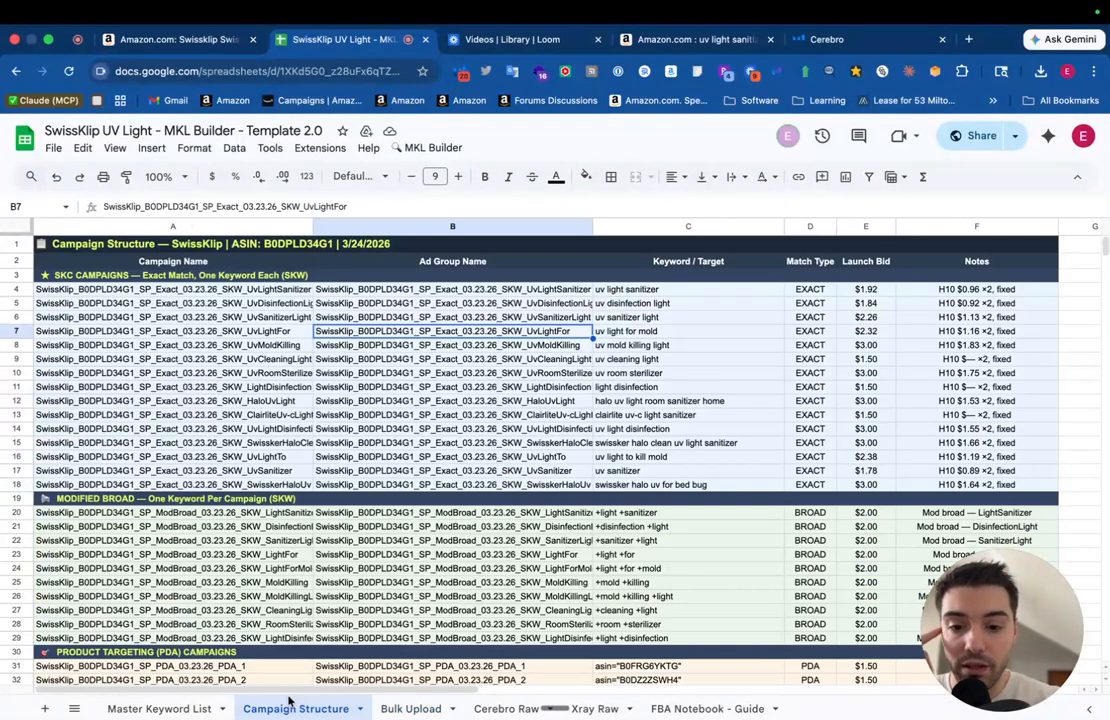
# - Filter the SwissKlip rank column of the Master Keyword List to show only values greater than 10
pyautogui.click(160, 708)
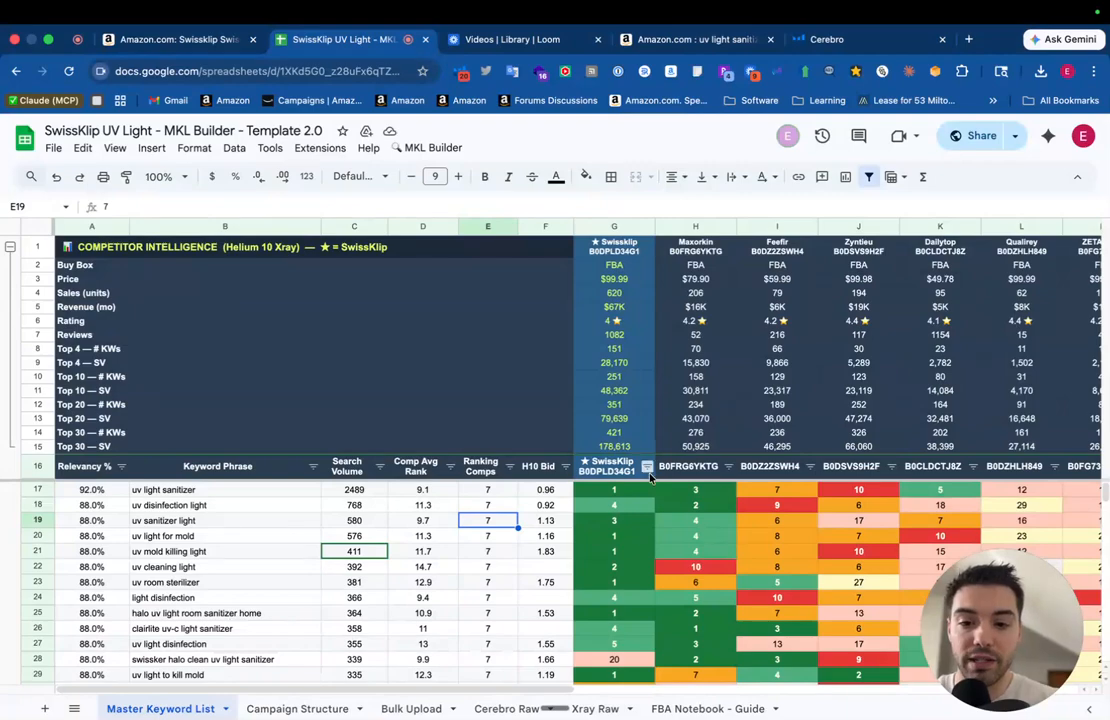
pyautogui.click(647, 467)
pyautogui.click(503, 599)
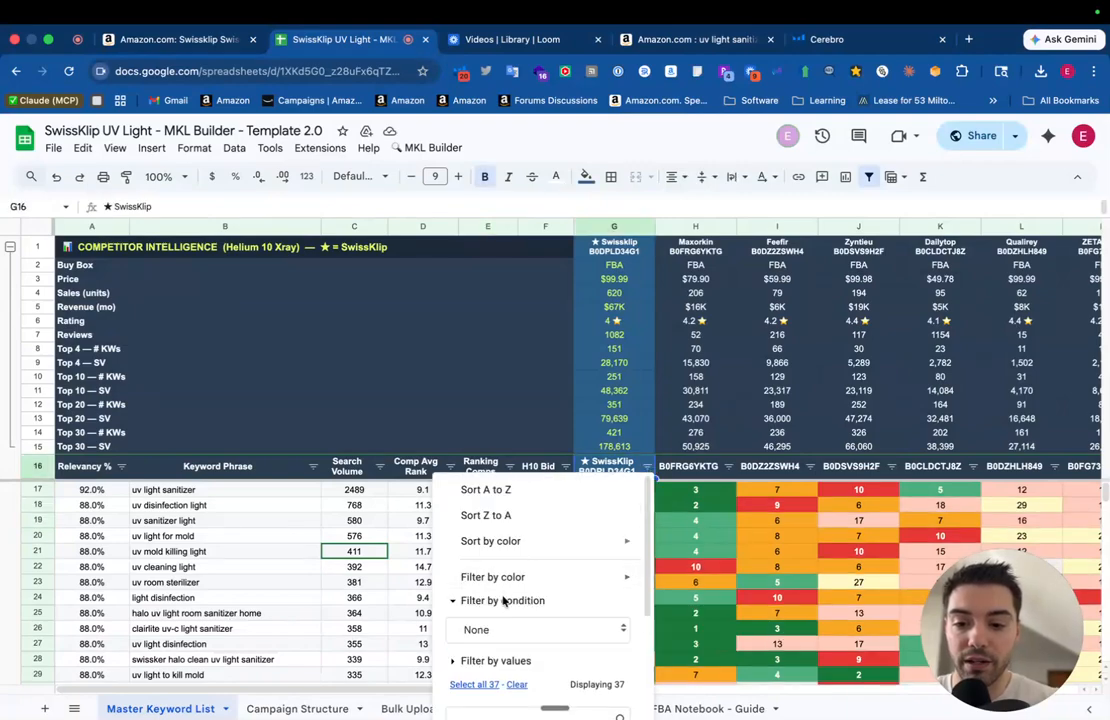
pyautogui.scroll(-1, 504, 600)
pyautogui.click(510, 572)
pyautogui.scroll(-3, 511, 605)
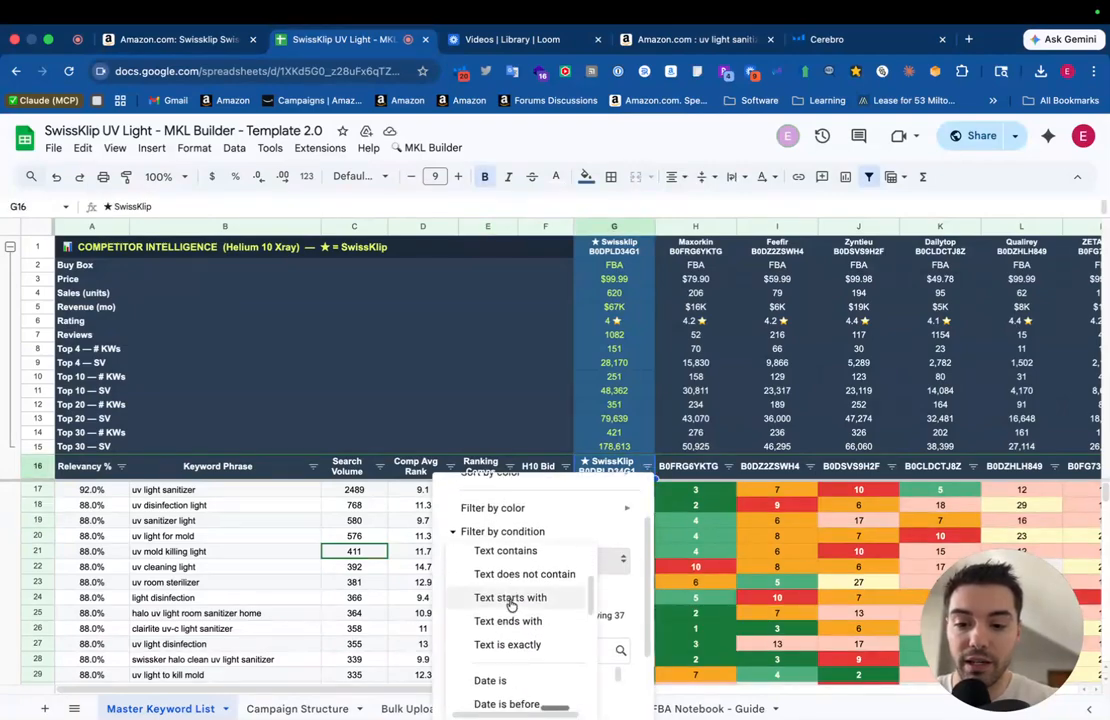
pyautogui.scroll(-5, 510, 605)
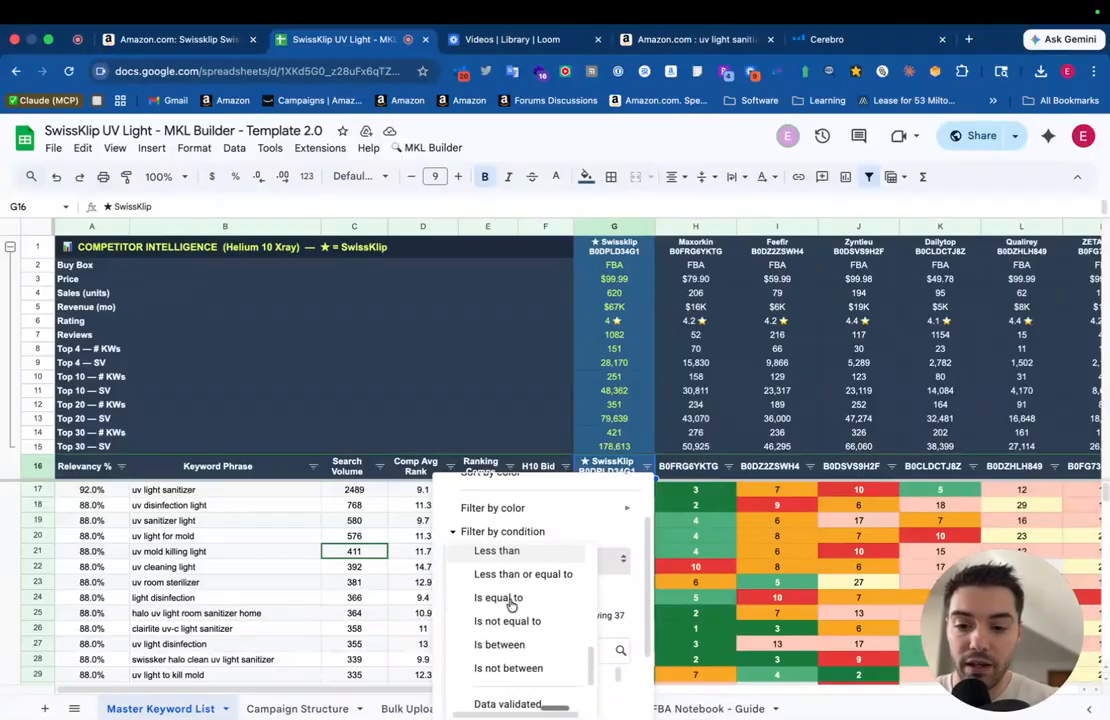
pyautogui.scroll(4, 510, 600)
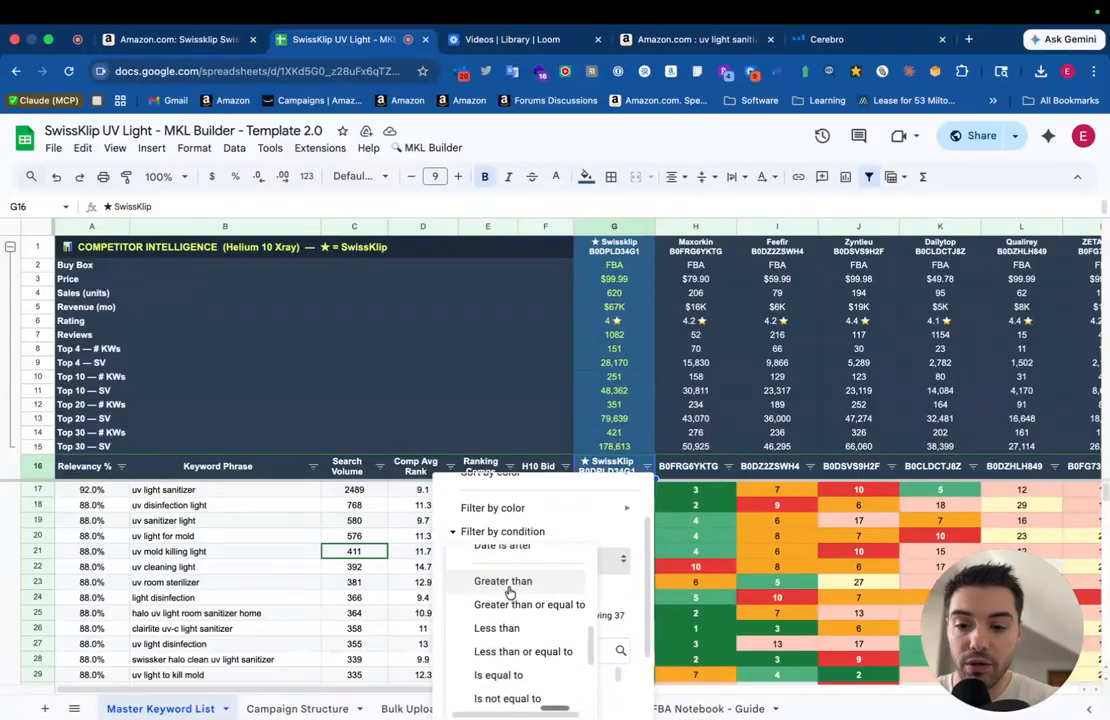
pyautogui.click(510, 582)
pyautogui.click(535, 594)
pyautogui.write('10')
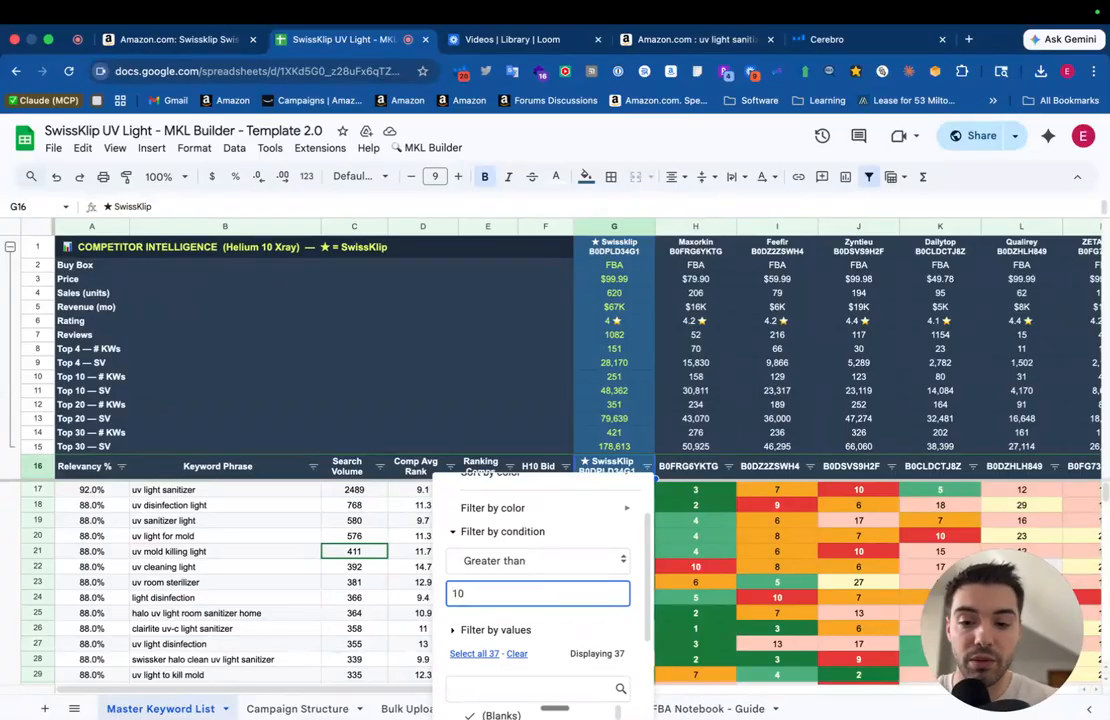
pyautogui.scroll(-2, 540, 590)
pyautogui.scroll(-2, 545, 620)
pyautogui.click(602, 696)
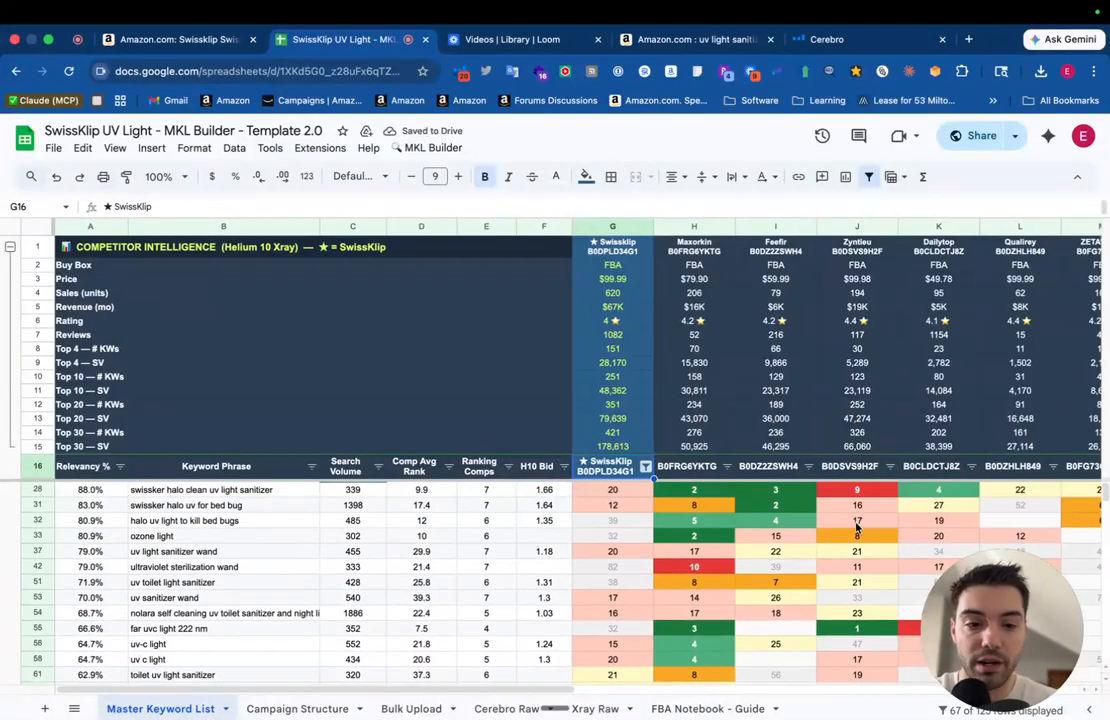
# - Compare SwissKlip's and competitors' ranks and search volume for "swissker halo clean uv light sanitizer" and "swissker halo uv for bed bug"
pyautogui.click(612, 490)
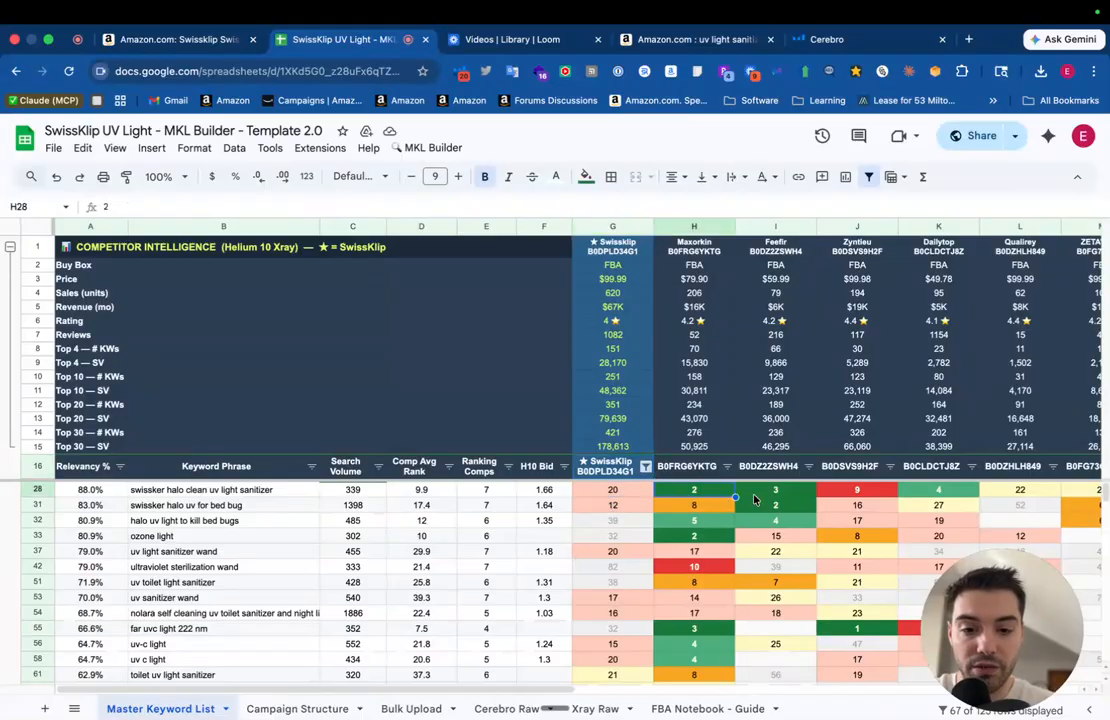
pyautogui.click(766, 494)
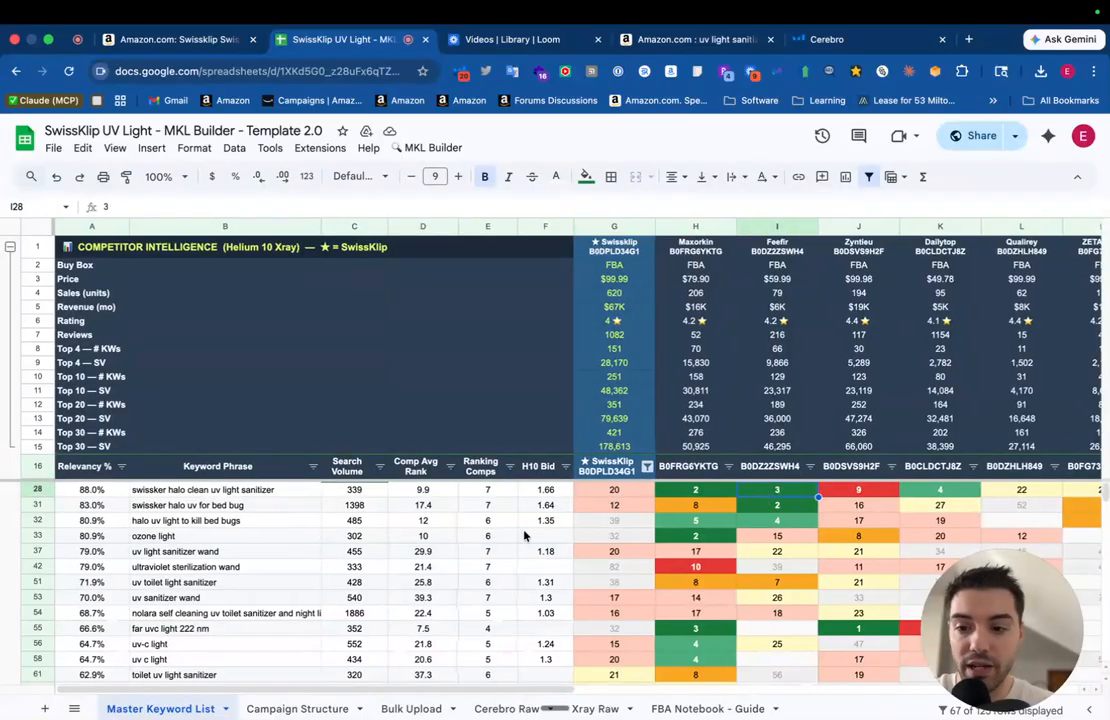
pyautogui.click(376, 490)
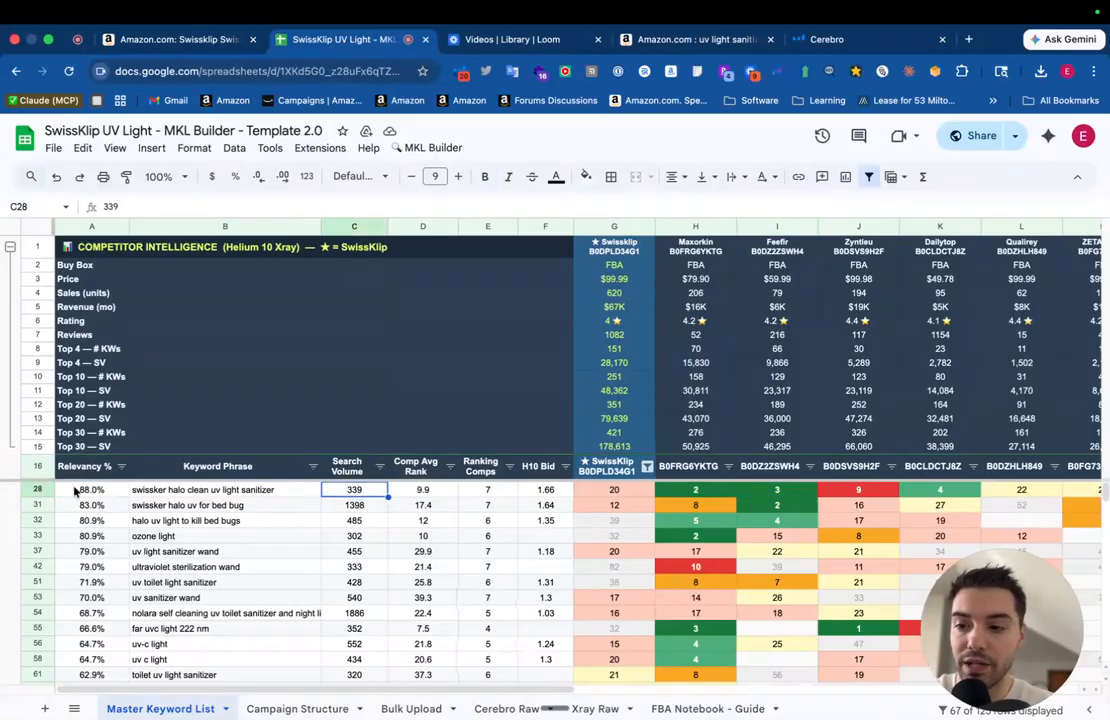
pyautogui.click(37, 489)
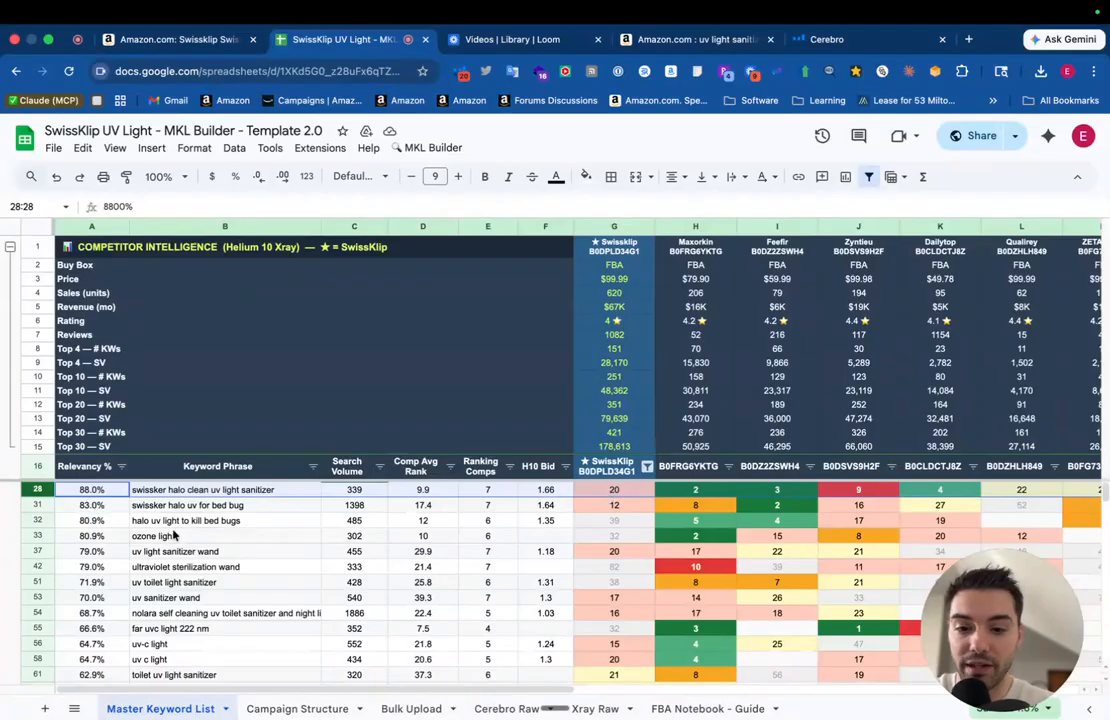
pyautogui.click(36, 506)
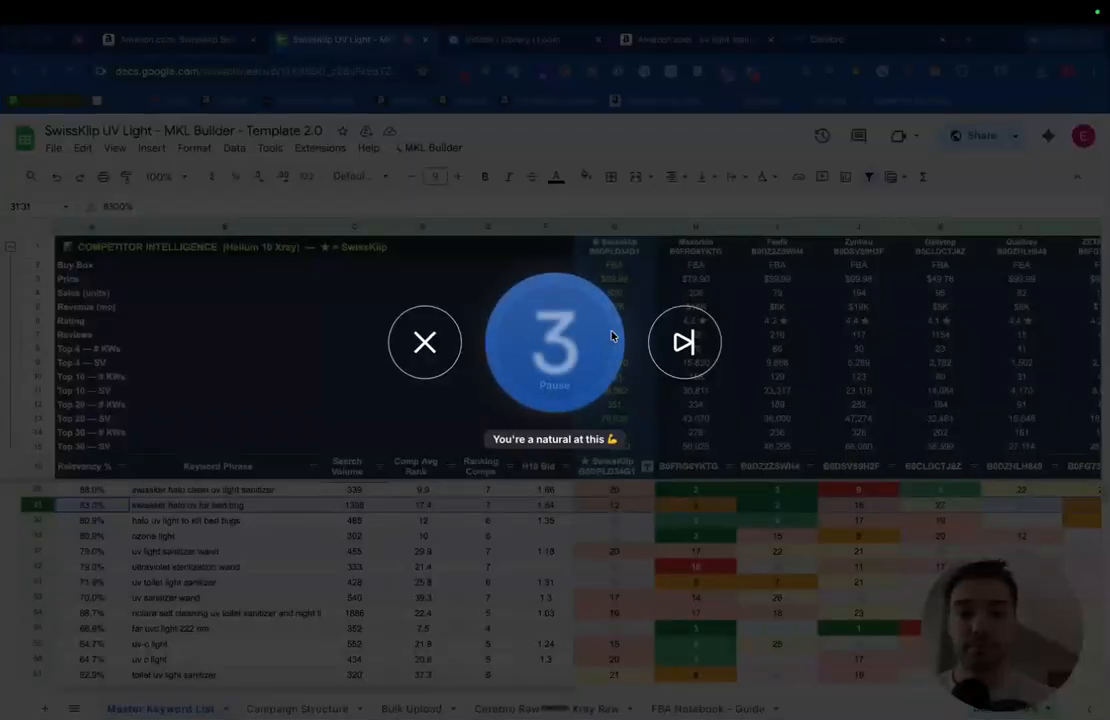
pyautogui.click(452, 358)
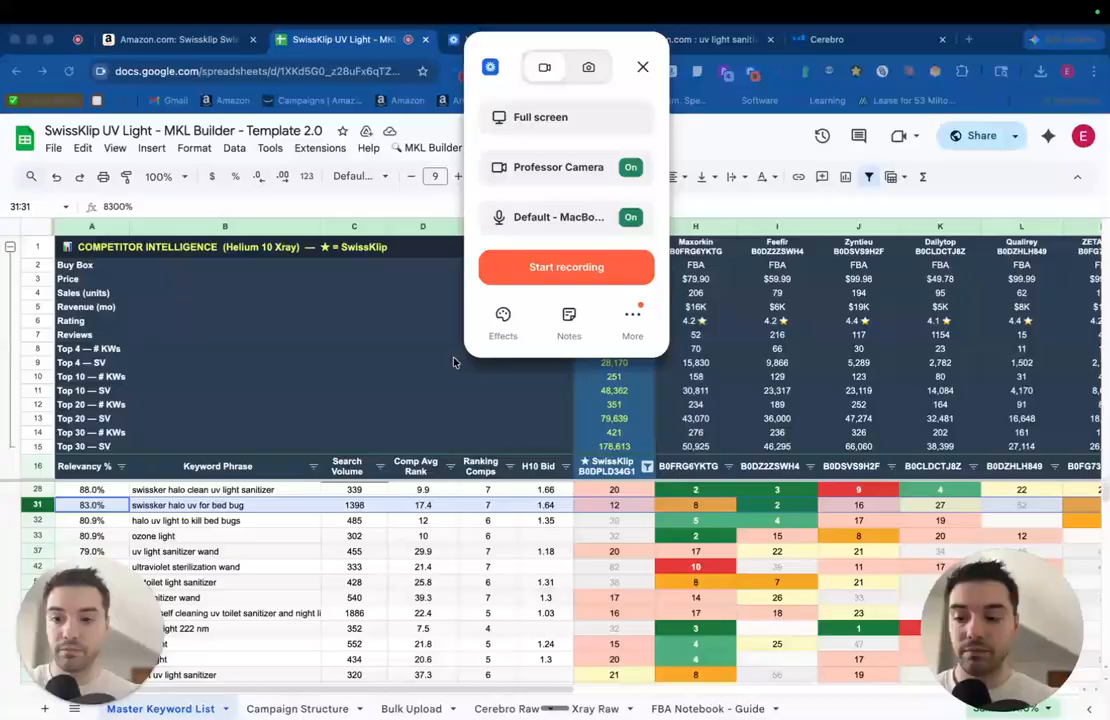
pyautogui.click(644, 68)
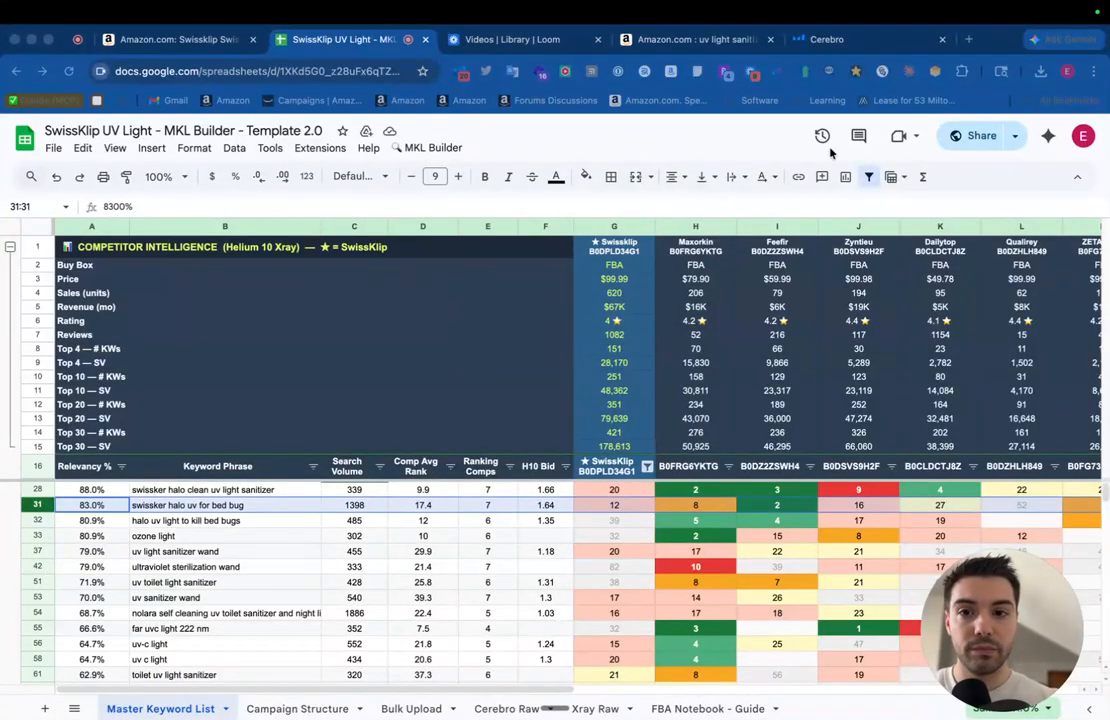